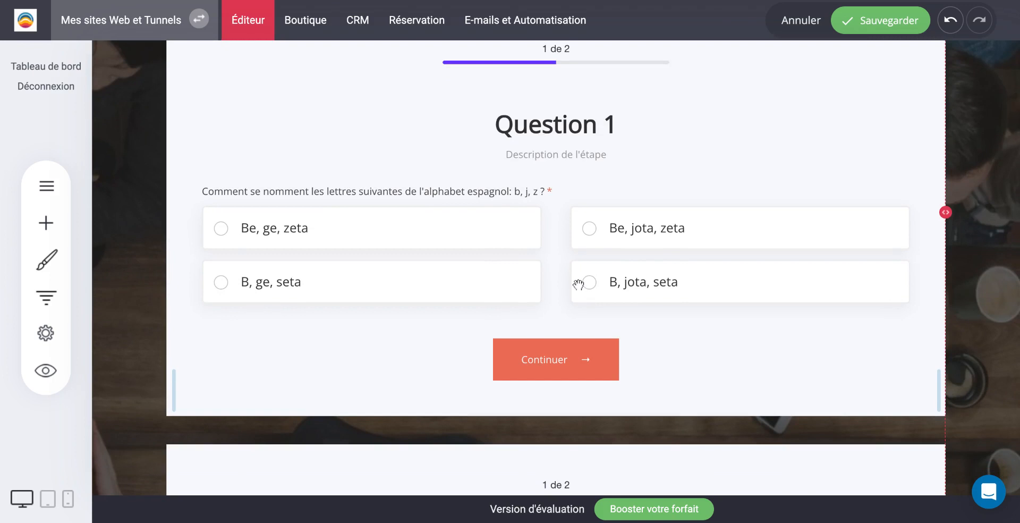
pyautogui.scroll(1, 581, 282)
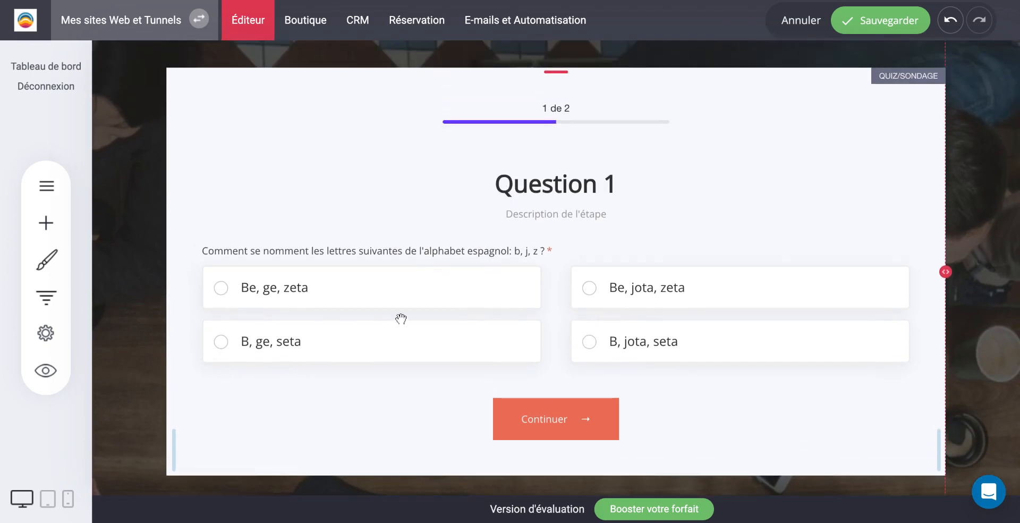
pyautogui.click(520, 251)
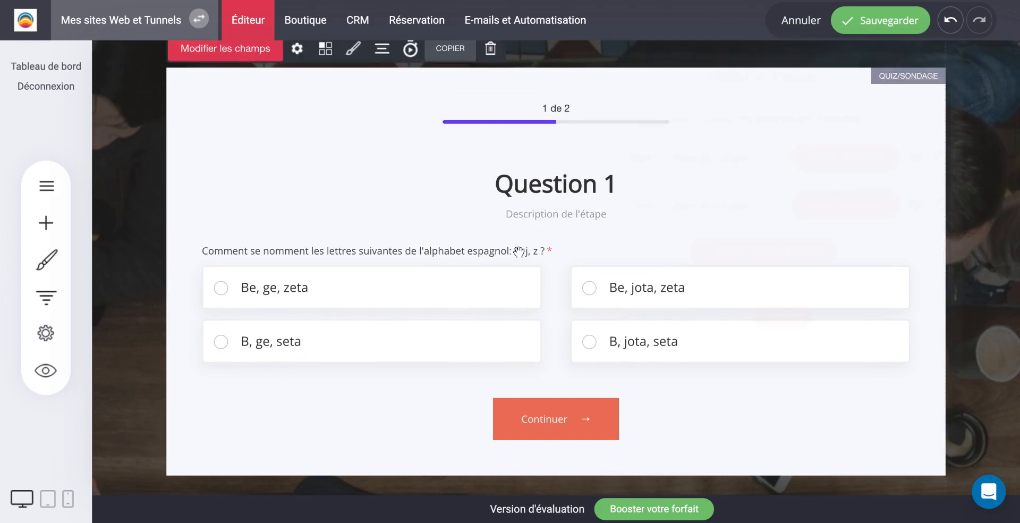
pyautogui.click(341, 149)
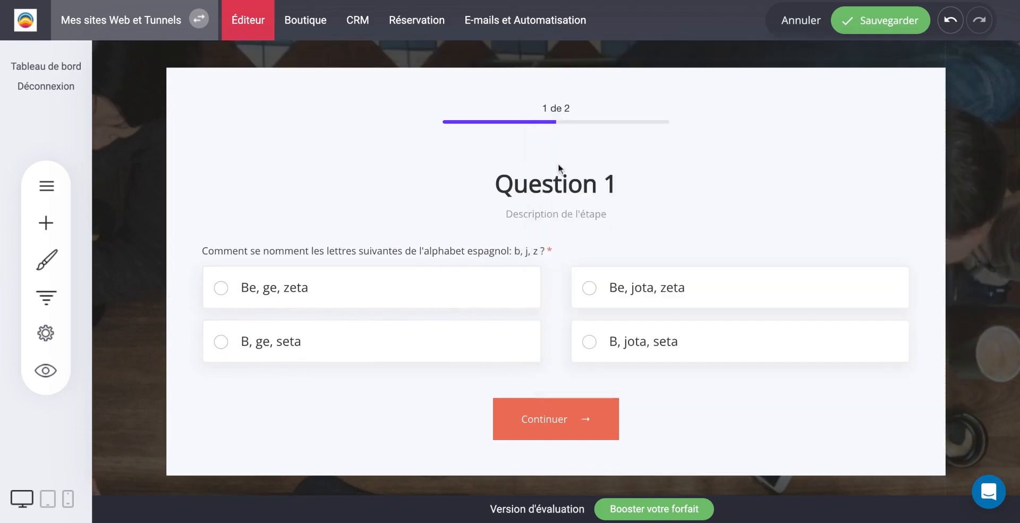
# Open the settings of the multiple-choice question in the quiz's first step.
pyautogui.click(540, 214)
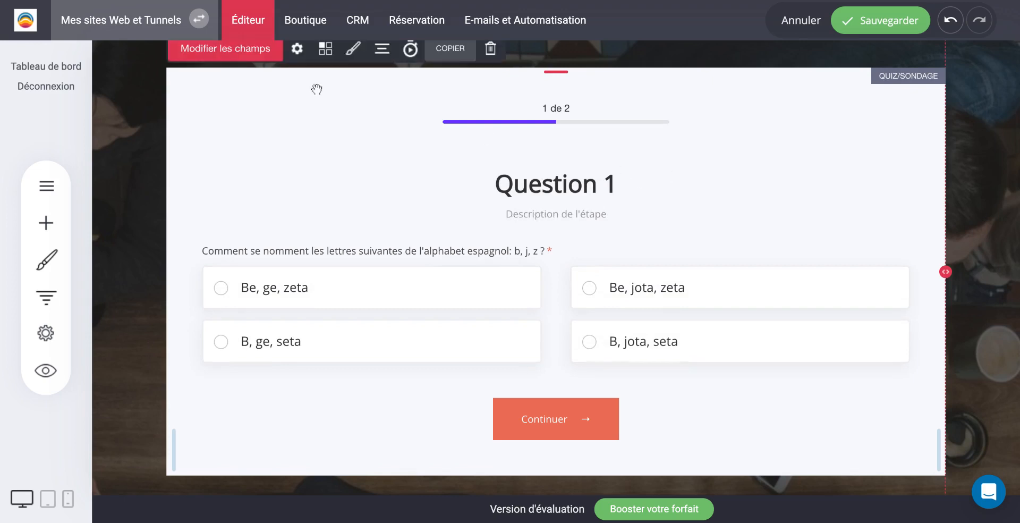
pyautogui.click(238, 54)
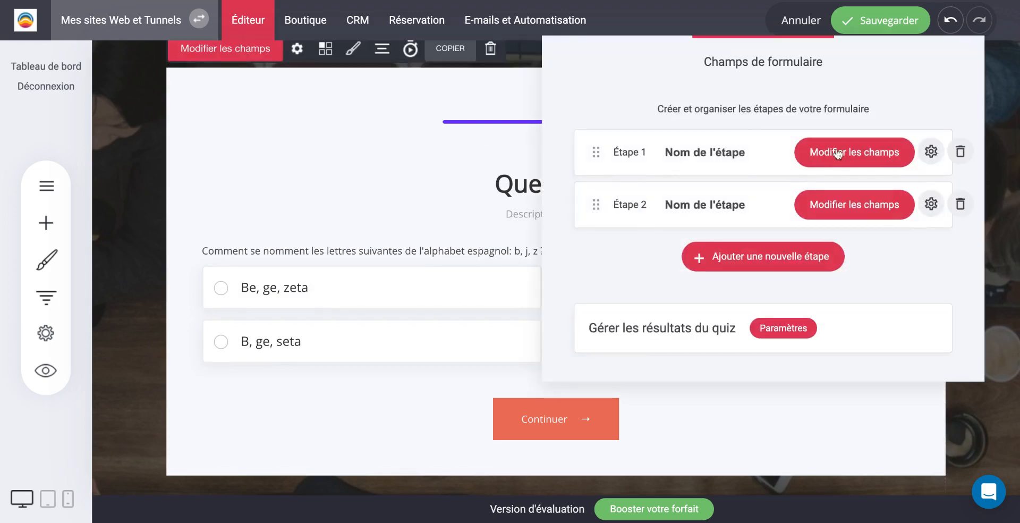
pyautogui.click(838, 153)
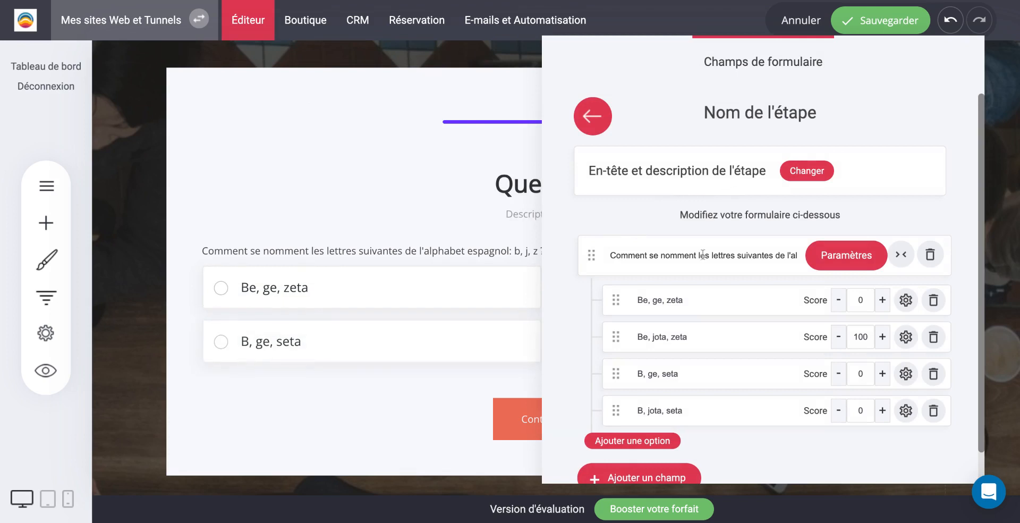
pyautogui.click(703, 254)
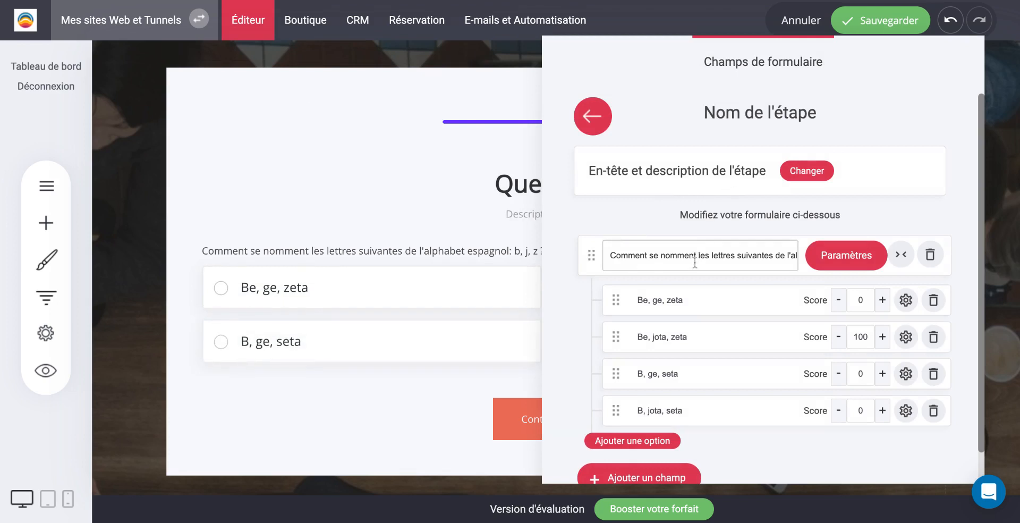
pyautogui.click(838, 255)
pyautogui.click(563, 173)
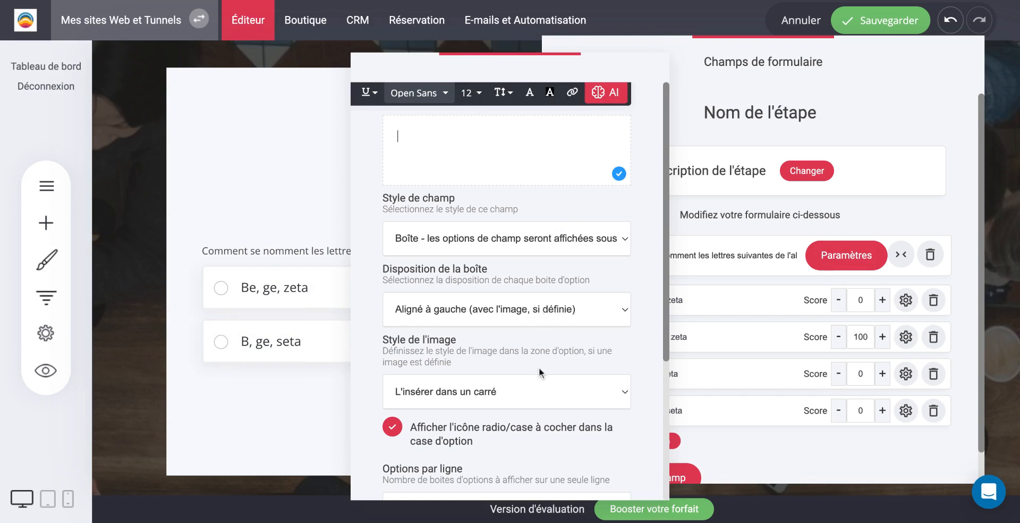
# Try hiding and restoring the radio icon in the option boxes, and try entering text in the question's description.
pyautogui.scroll(-3, 539, 368)
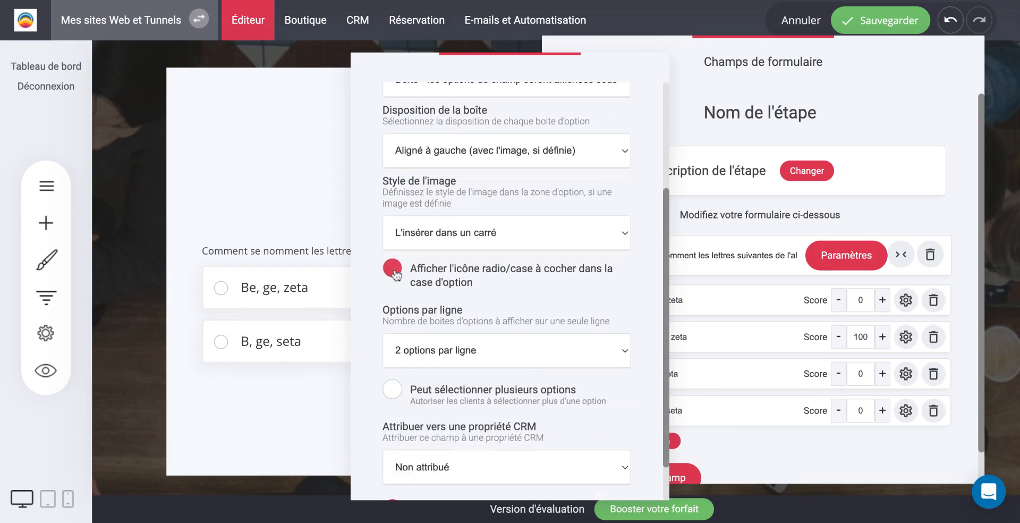
pyautogui.click(394, 272)
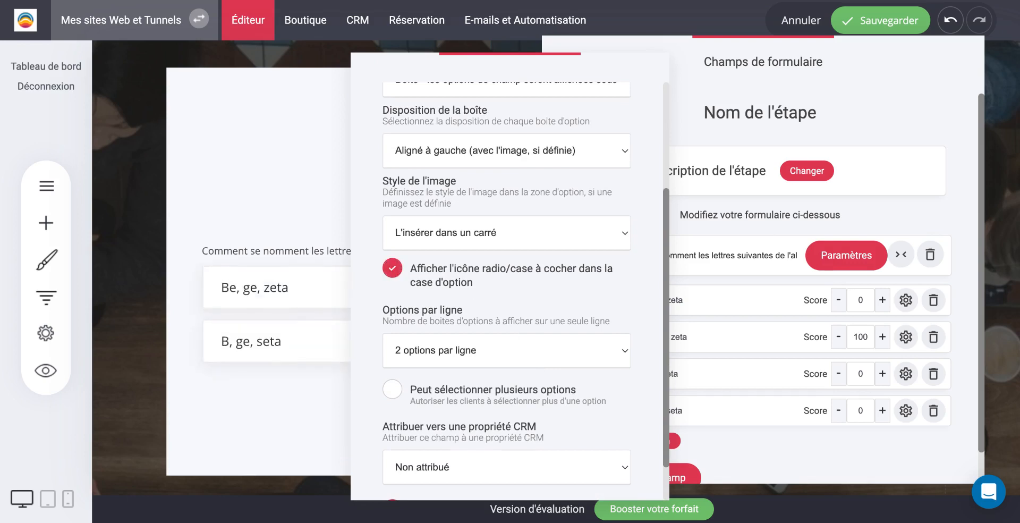
pyautogui.scroll(-1, 437, 355)
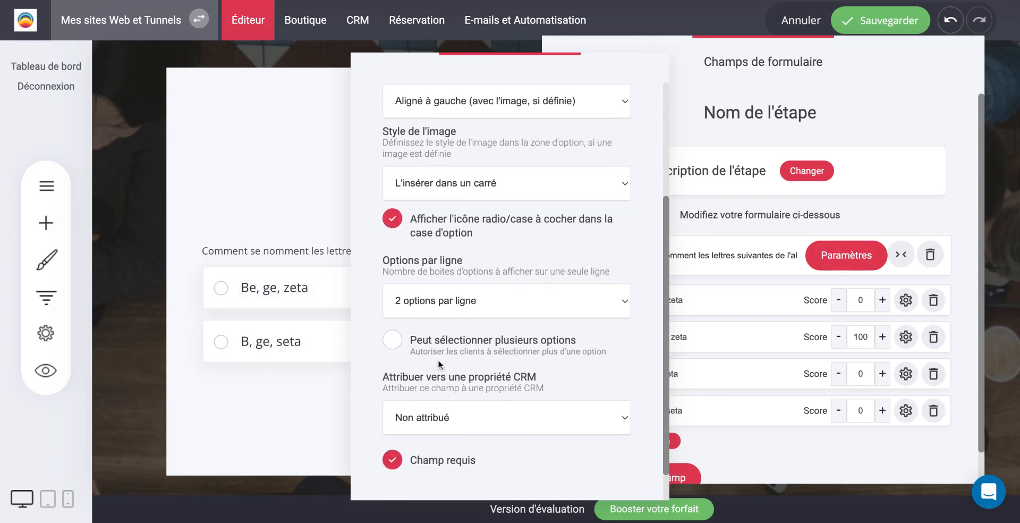
pyautogui.scroll(4, 438, 360)
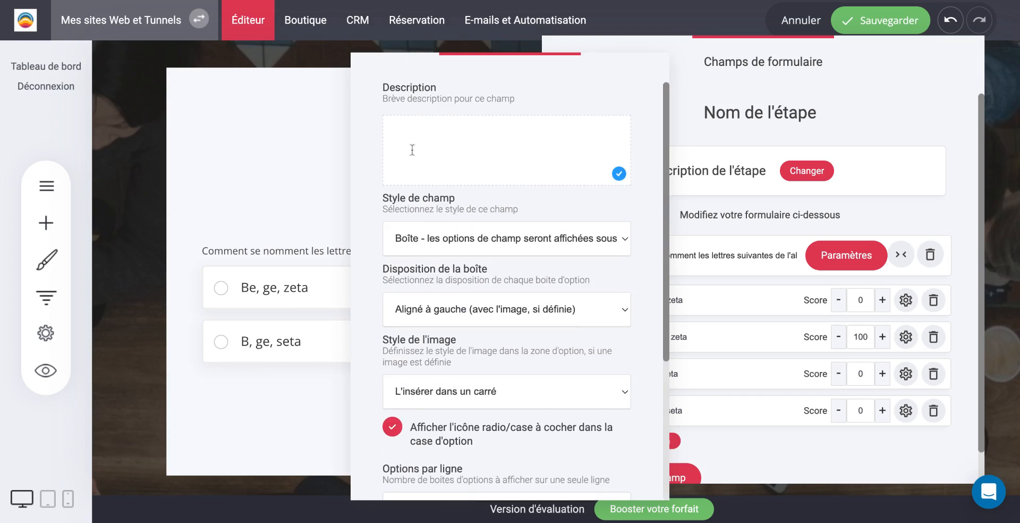
pyautogui.click(414, 144)
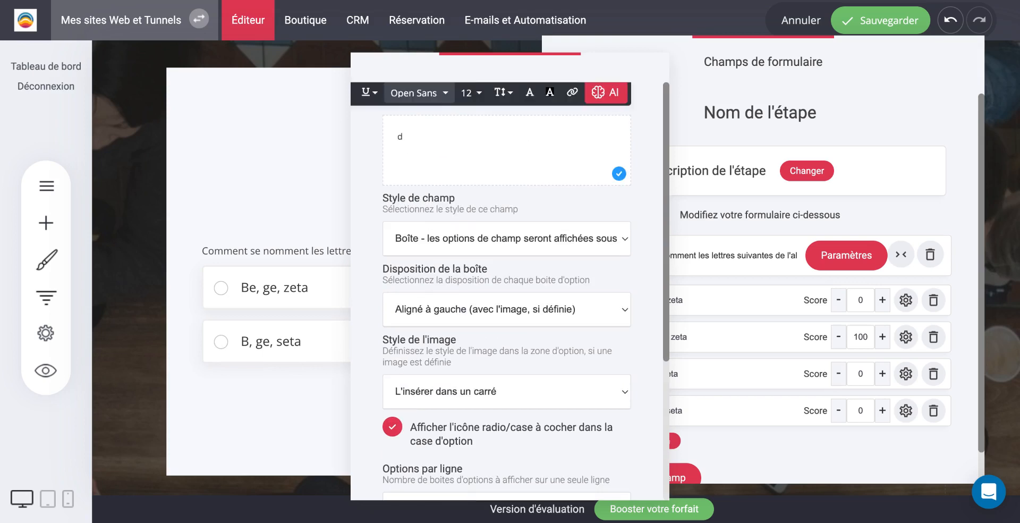
# Try the Simple field style on the question, restore the Boîte style, and close the form fields.
pyautogui.click(464, 249)
pyautogui.click(469, 236)
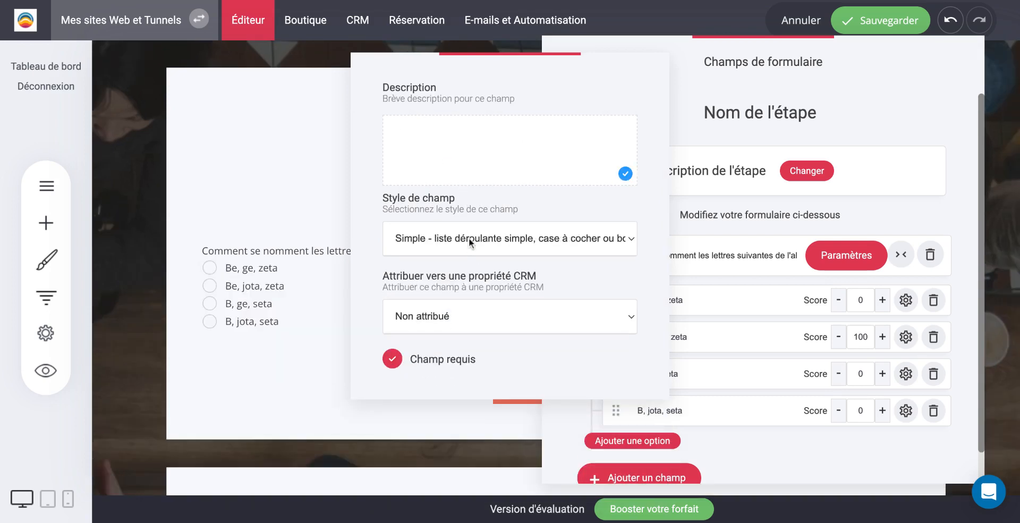
pyautogui.click(466, 221)
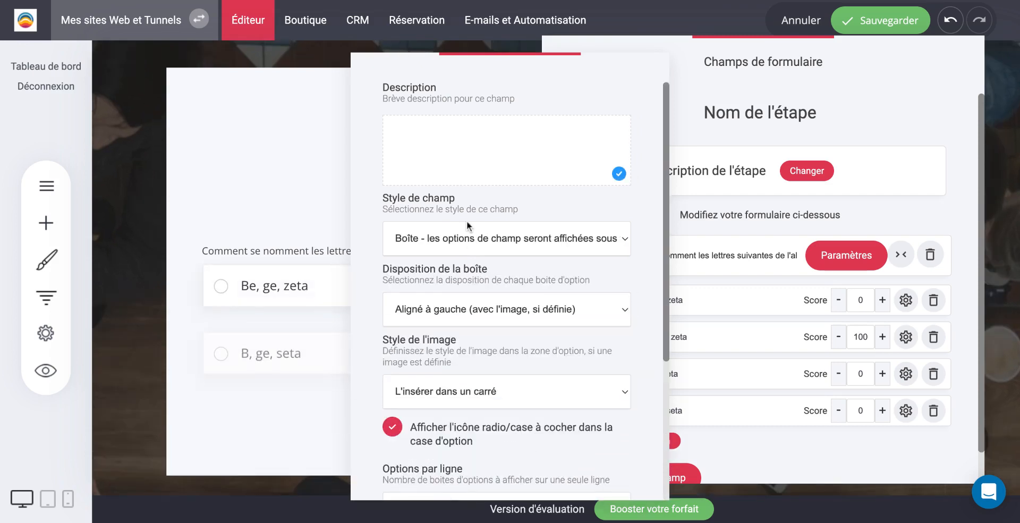
pyautogui.click(688, 199)
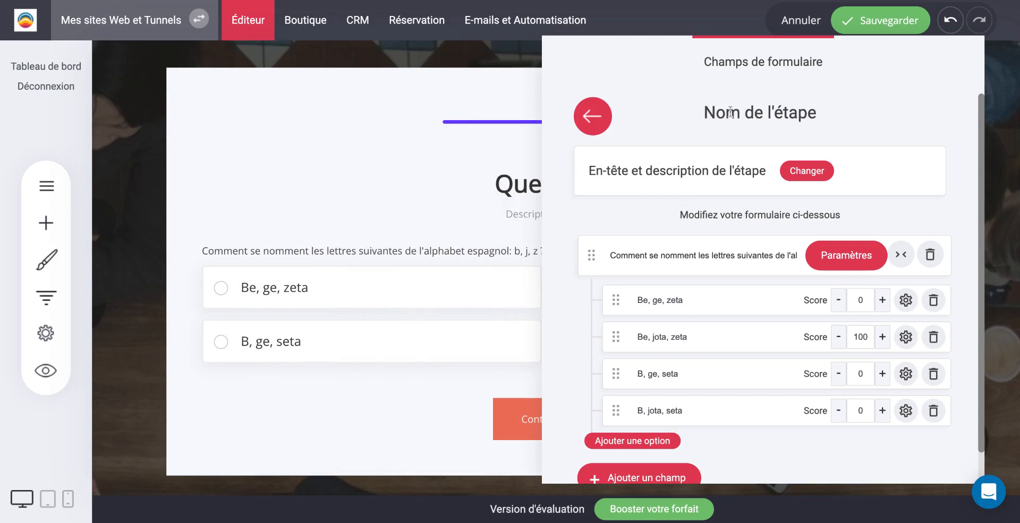
pyautogui.click(390, 251)
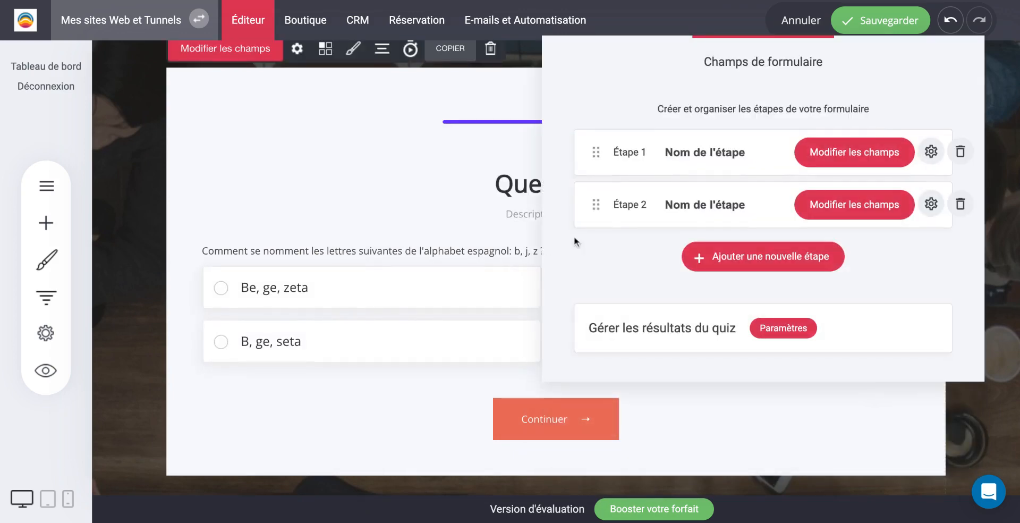
# Replace the first step's title with its copied question text "Comment se nomment les lettres suivantes de l'alphabet espagnol: b, j, z ?".
pyautogui.click(829, 152)
pyautogui.tripleClick(714, 255)
pyautogui.hotkey('ctrl', 'c')
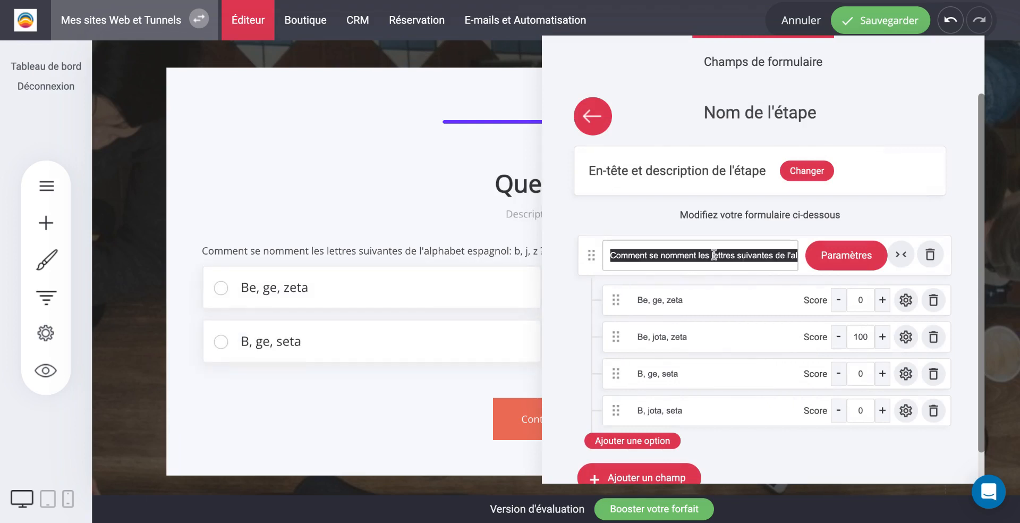
pyautogui.click(816, 173)
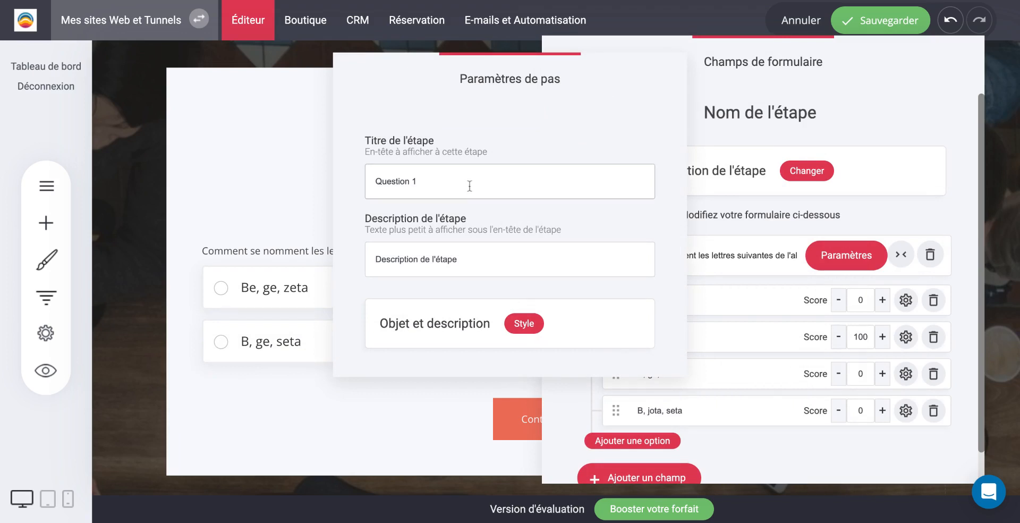
pyautogui.moveTo(469, 184); pyautogui.dragTo(307, 175)
pyautogui.hotkey('ctrl', 'v')
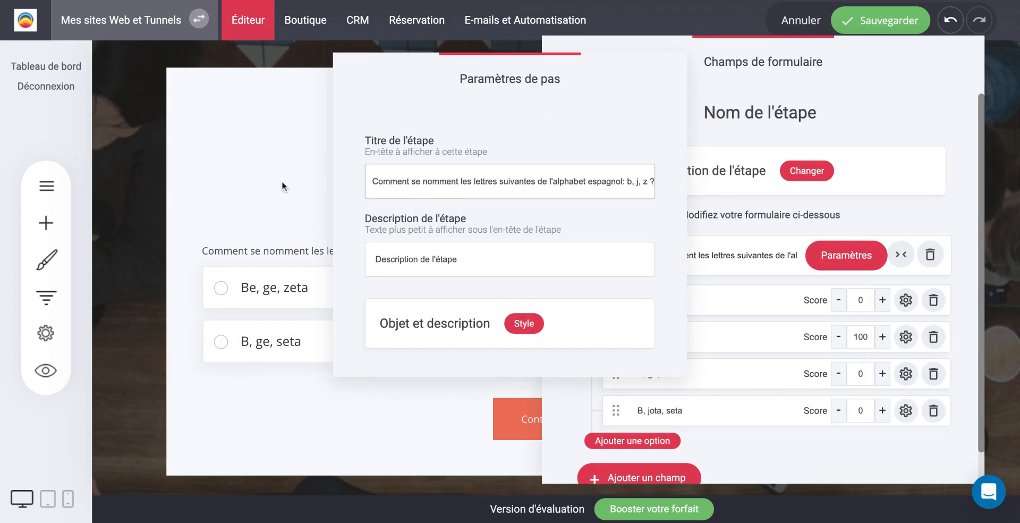
pyautogui.click(282, 181)
pyautogui.click(302, 235)
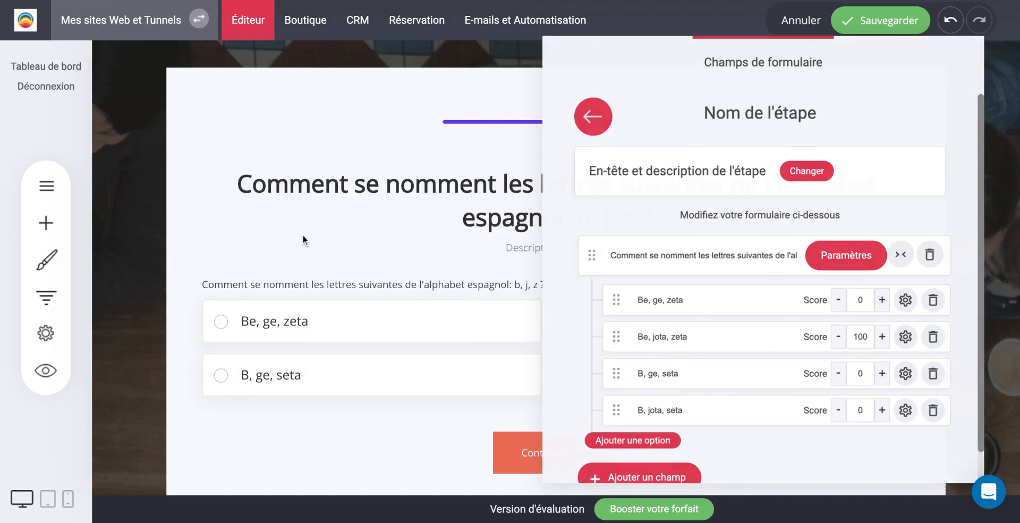
# Clear the placeholder description under the first quiz step's title.
pyautogui.scroll(3, 510, 249)
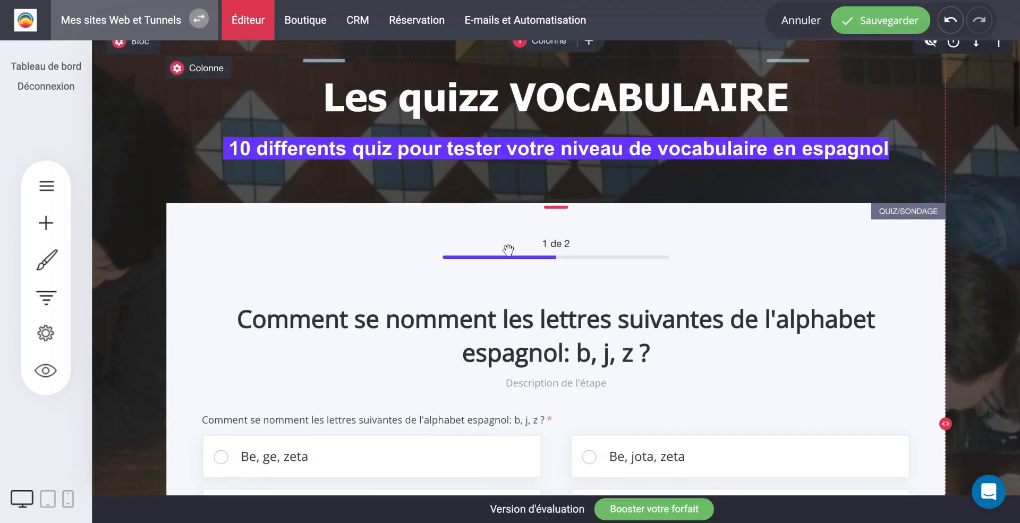
pyautogui.scroll(-2, 508, 249)
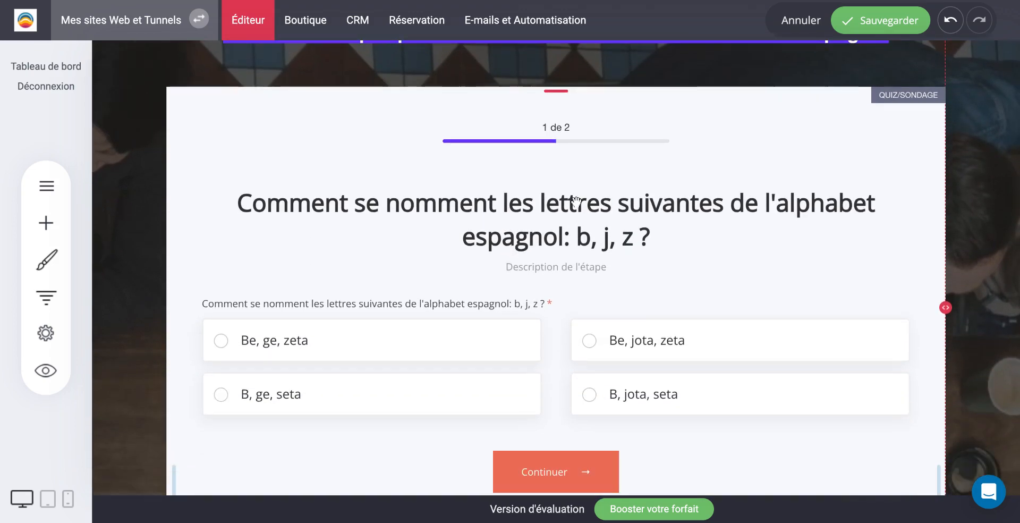
pyautogui.click(542, 275)
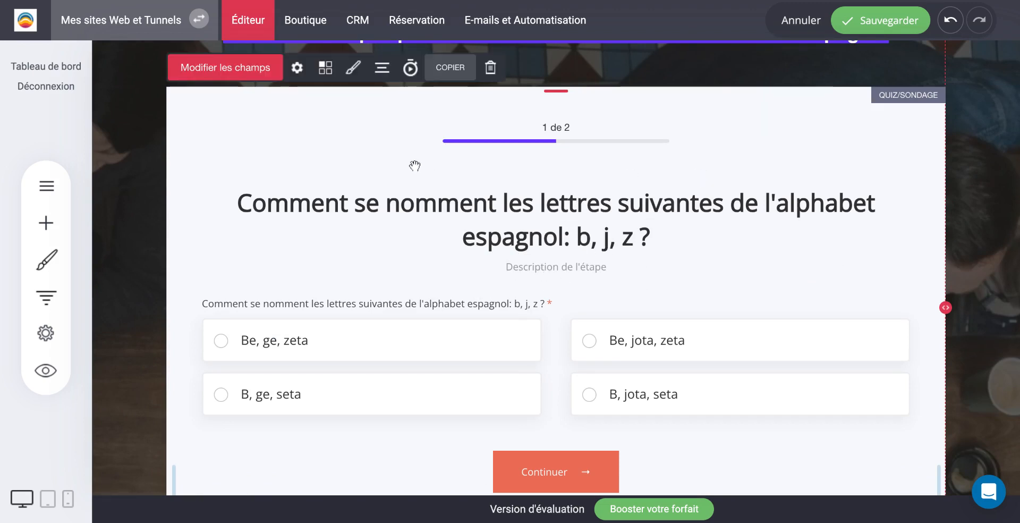
pyautogui.click(263, 68)
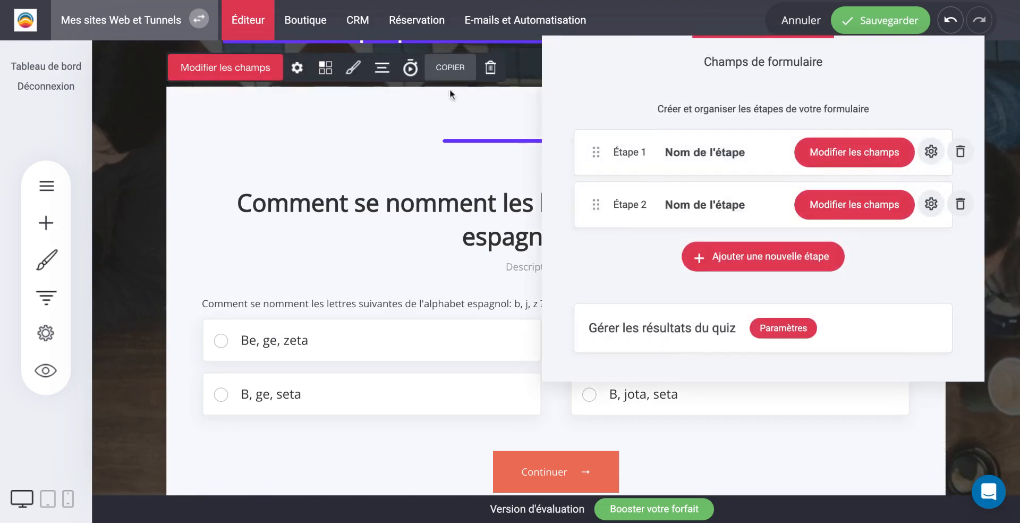
pyautogui.click(865, 155)
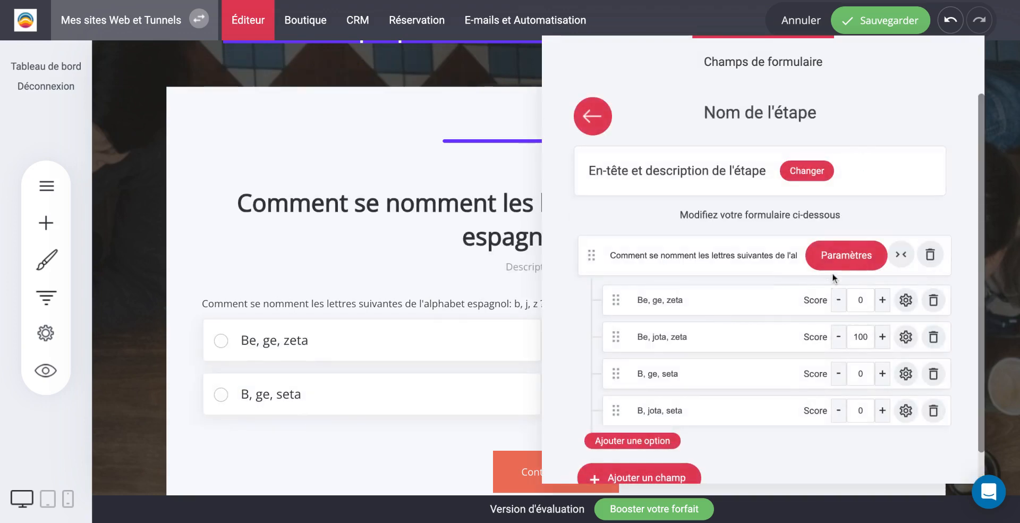
pyautogui.click(844, 262)
pyautogui.click(833, 212)
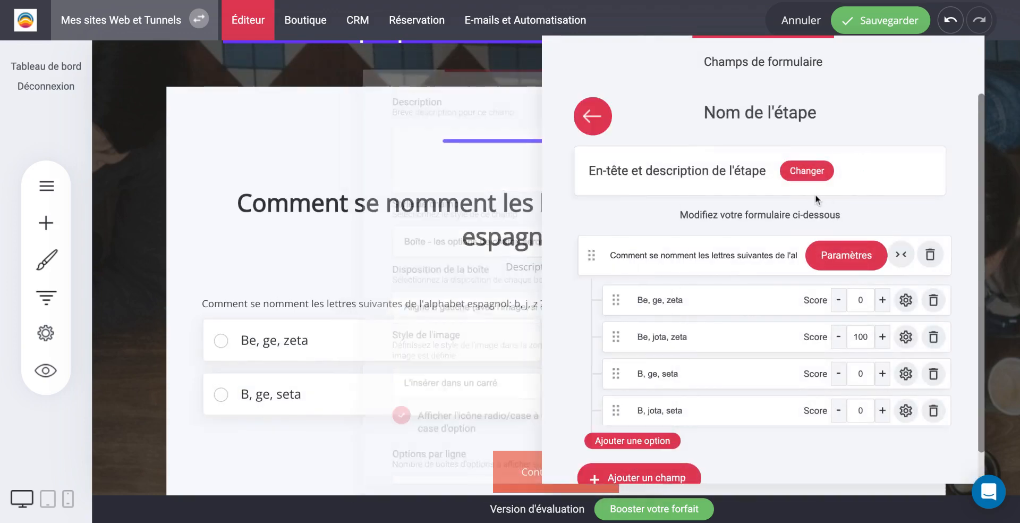
pyautogui.click(806, 170)
pyautogui.tripleClick(468, 253)
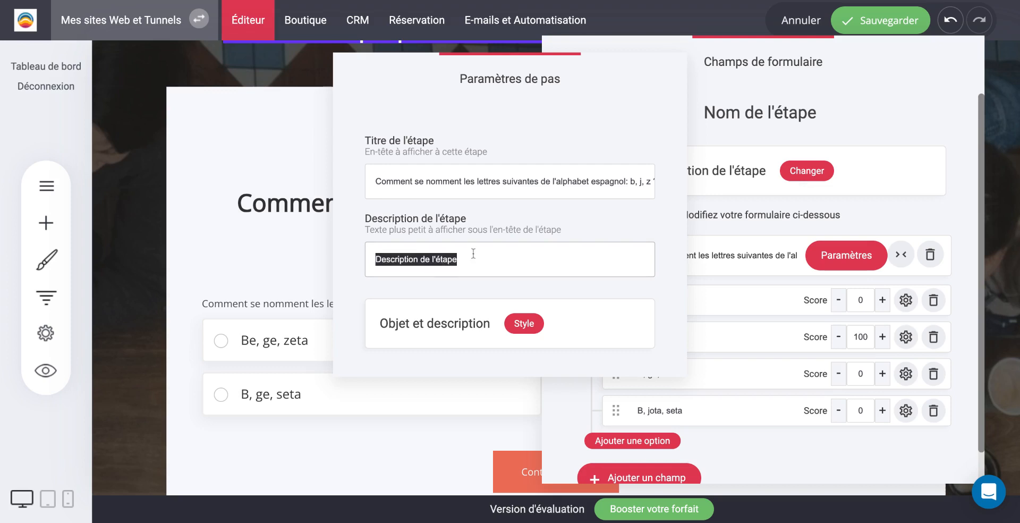
pyautogui.write('\\')
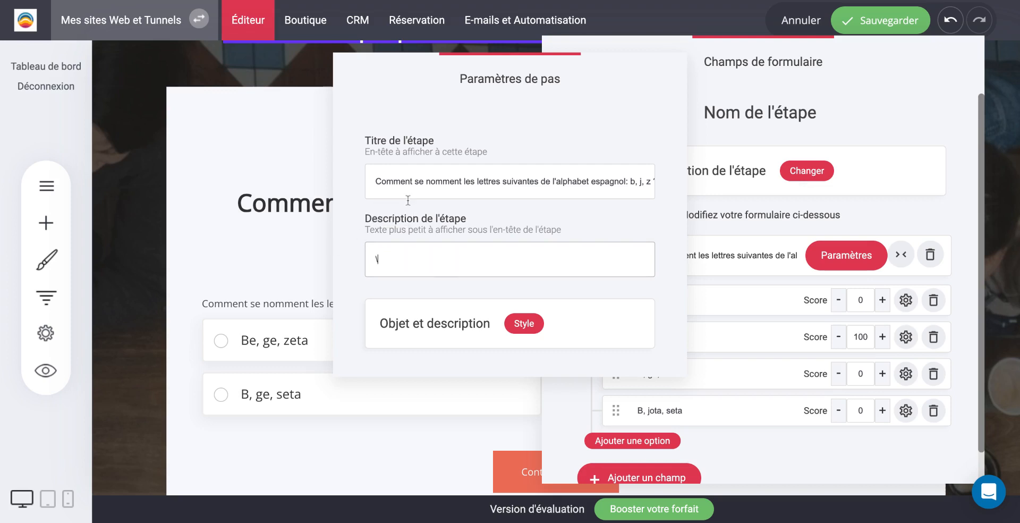
pyautogui.click(264, 262)
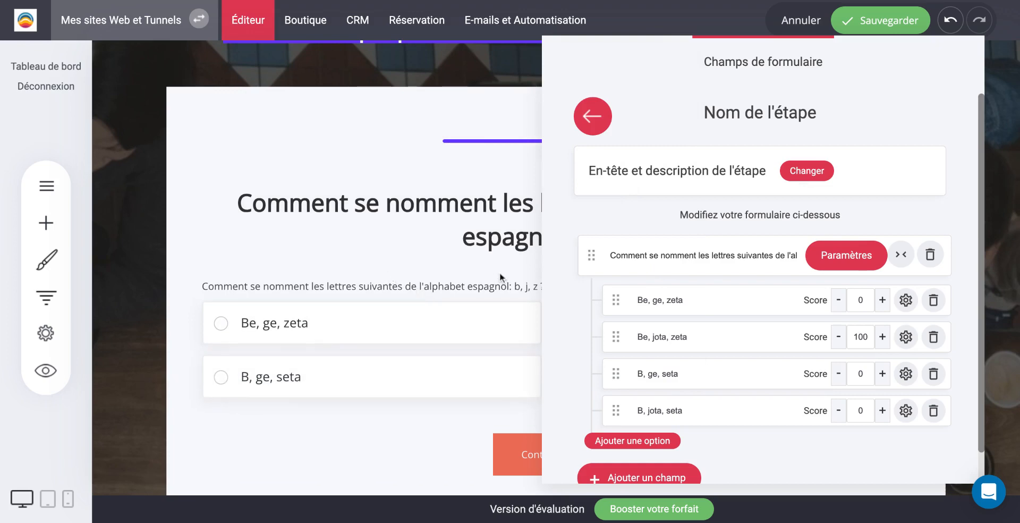
pyautogui.click(406, 249)
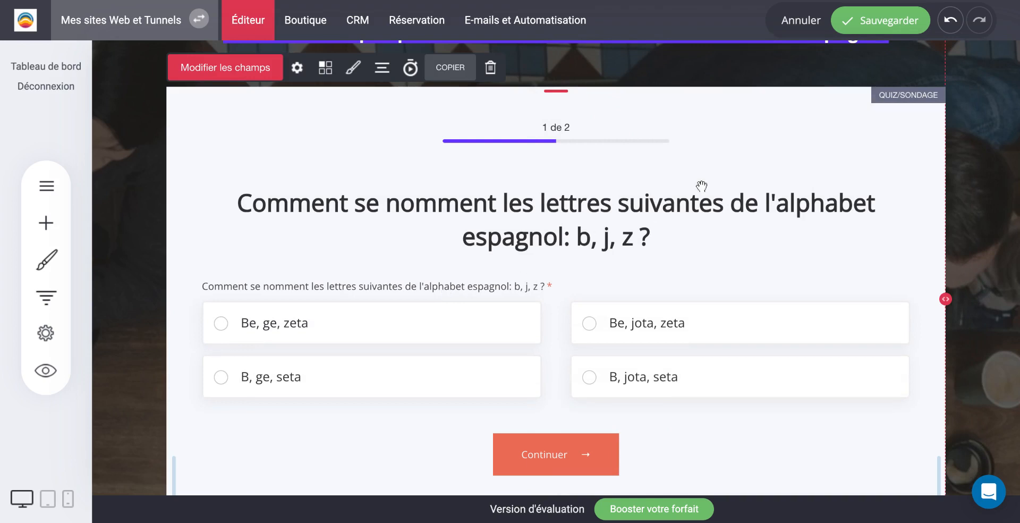
# Set the first quiz step's description to "Choisissez la bonne réponse" and close the form fields.
pyautogui.click(243, 73)
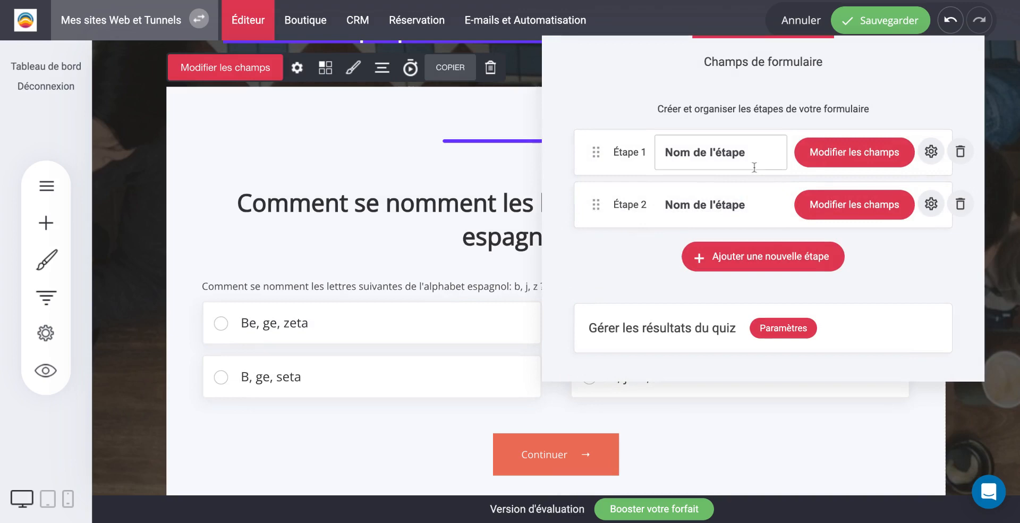
pyautogui.click(823, 158)
pyautogui.click(808, 170)
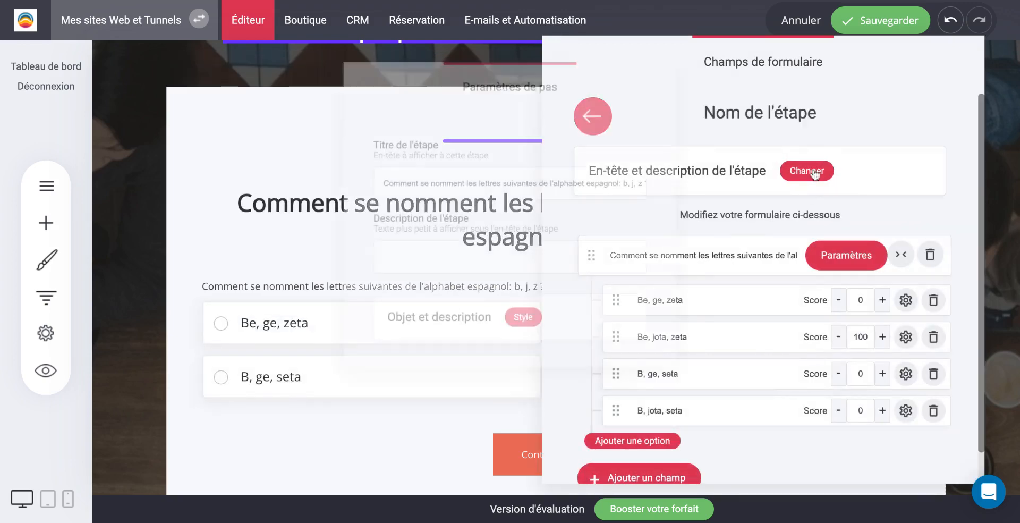
pyautogui.click(509, 243)
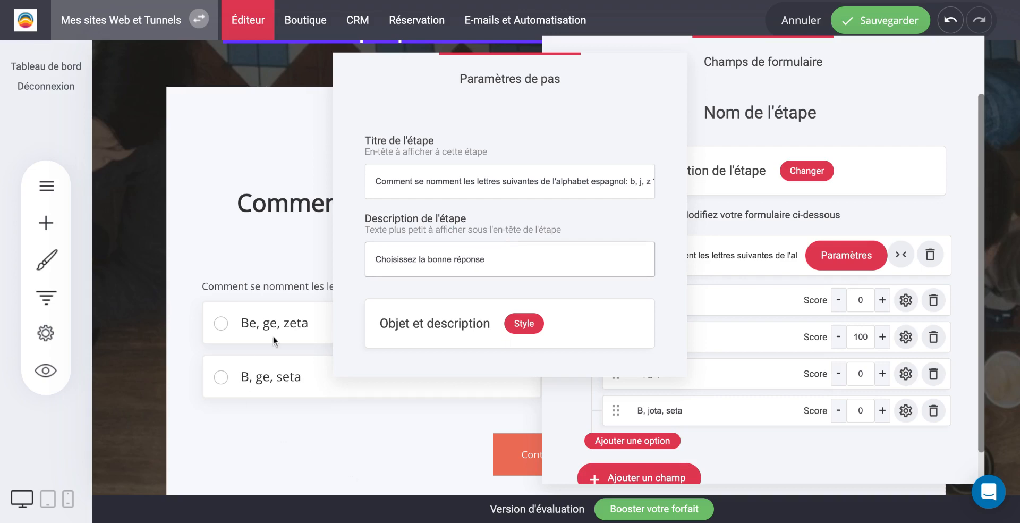
pyautogui.click(274, 254)
pyautogui.click(274, 254)
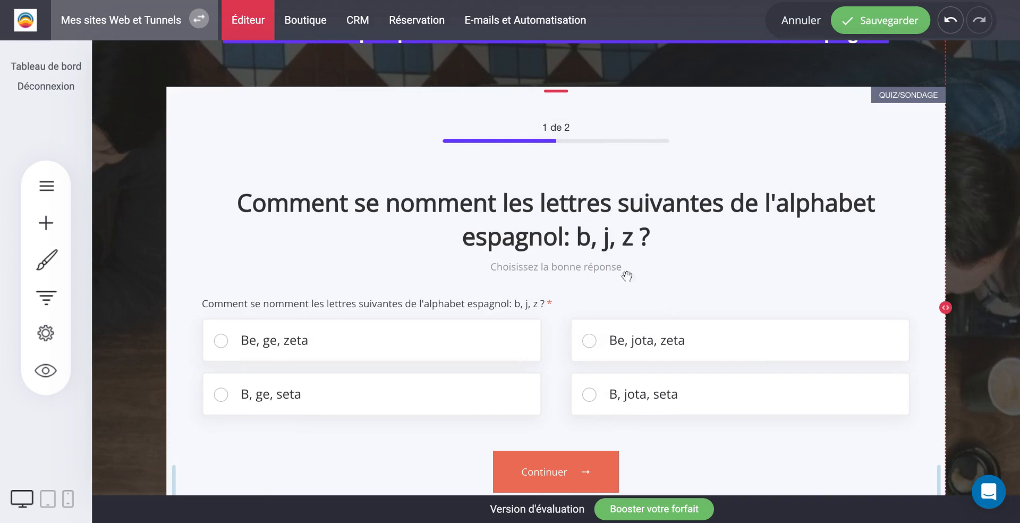
# Look over the first quiz question and view the quiz's results settings, then close them.
pyautogui.scroll(-3, 645, 368)
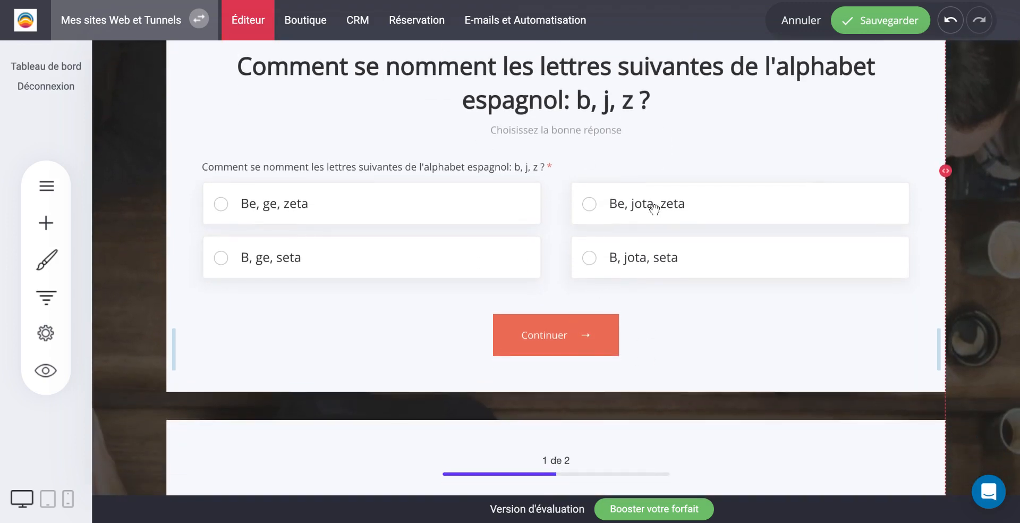
pyautogui.scroll(3, 461, 191)
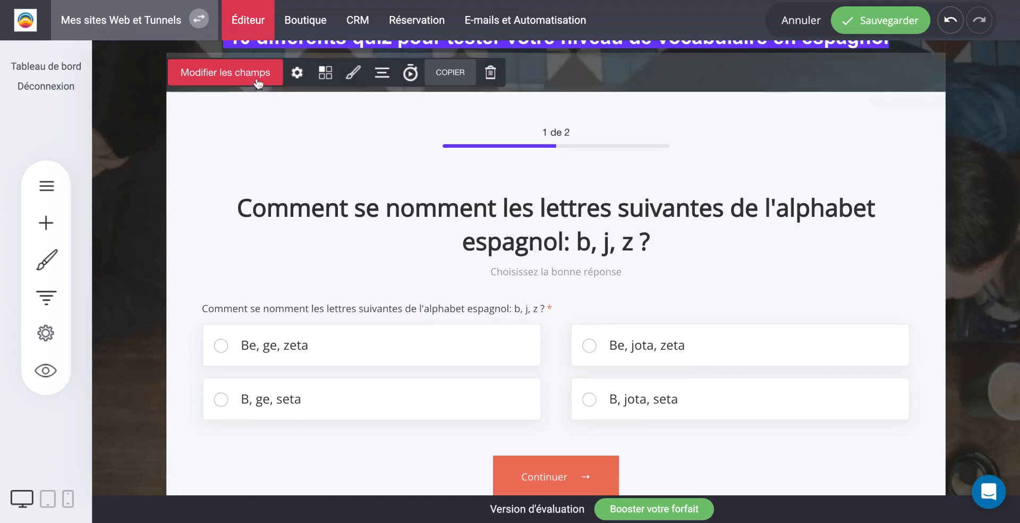
pyautogui.click(328, 77)
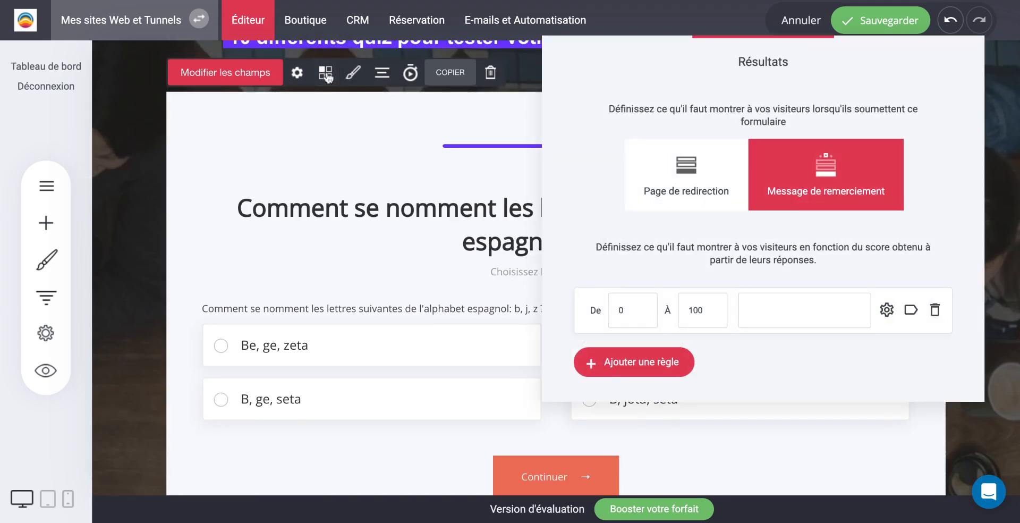
pyautogui.click(315, 111)
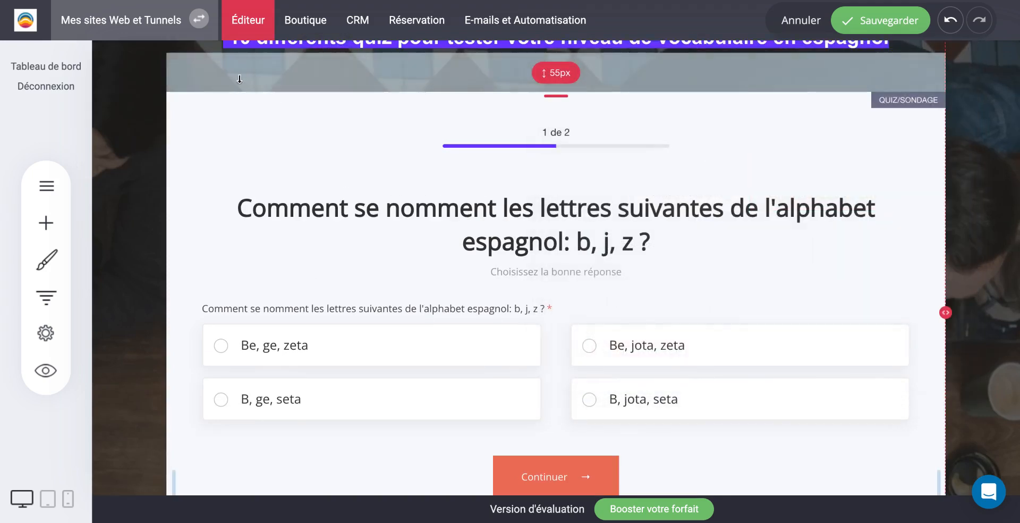
# Replace the first quiz step's placeholder name with "Comment se nomment" and close the form fields.
pyautogui.click(246, 123)
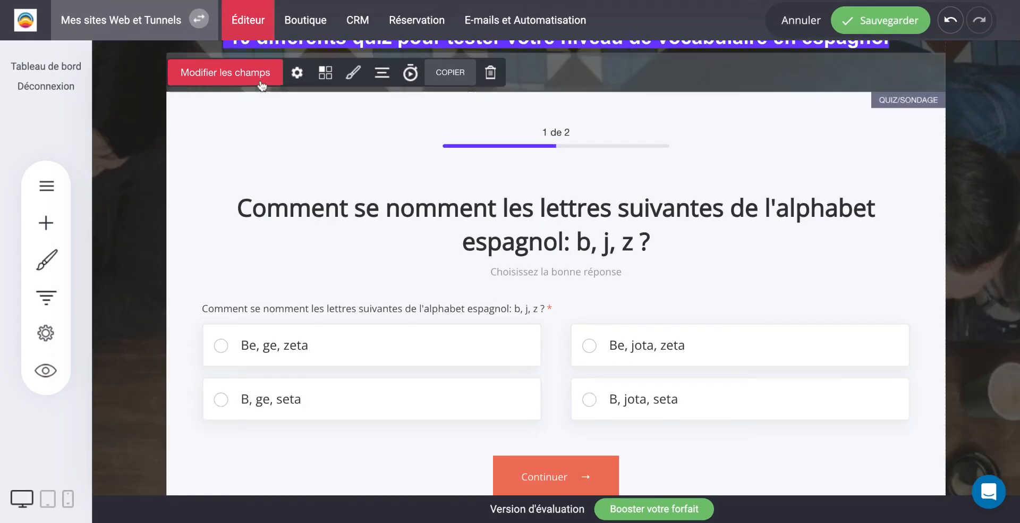
pyautogui.click(260, 83)
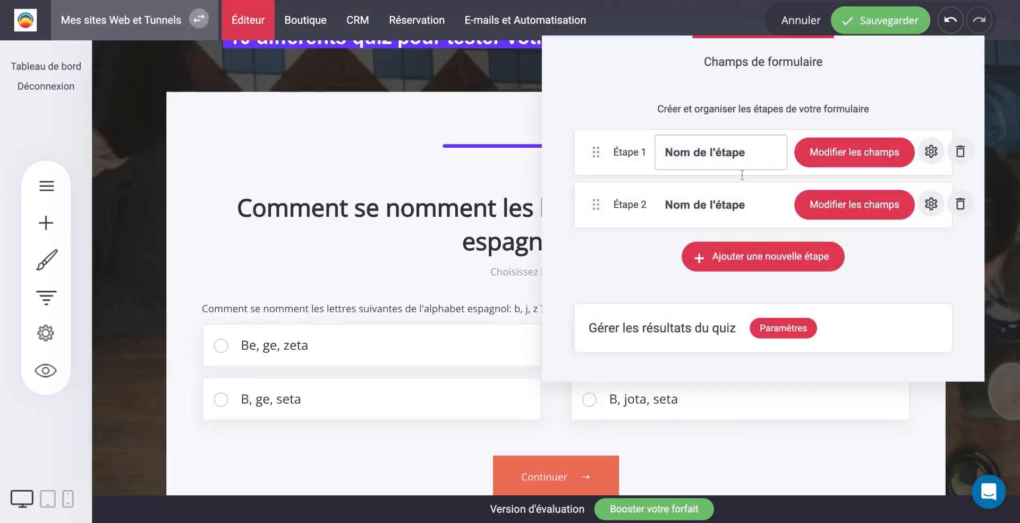
pyautogui.moveTo(749, 153); pyautogui.dragTo(604, 153)
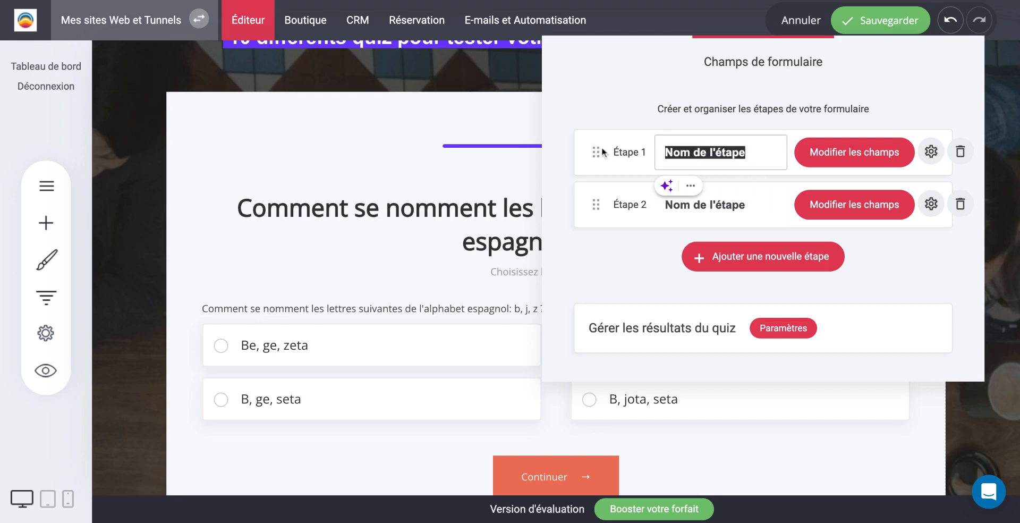
pyautogui.press('BackSpace')
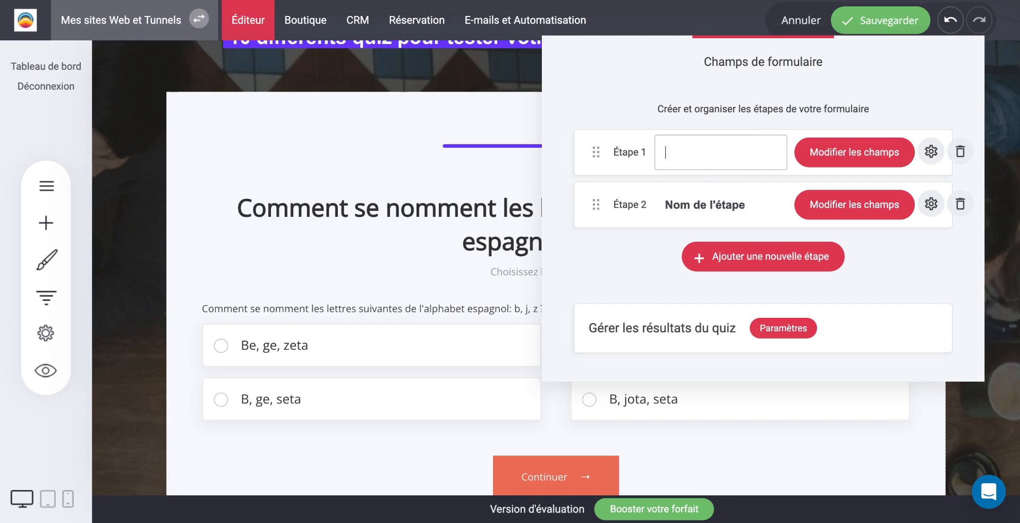
pyautogui.click(477, 210)
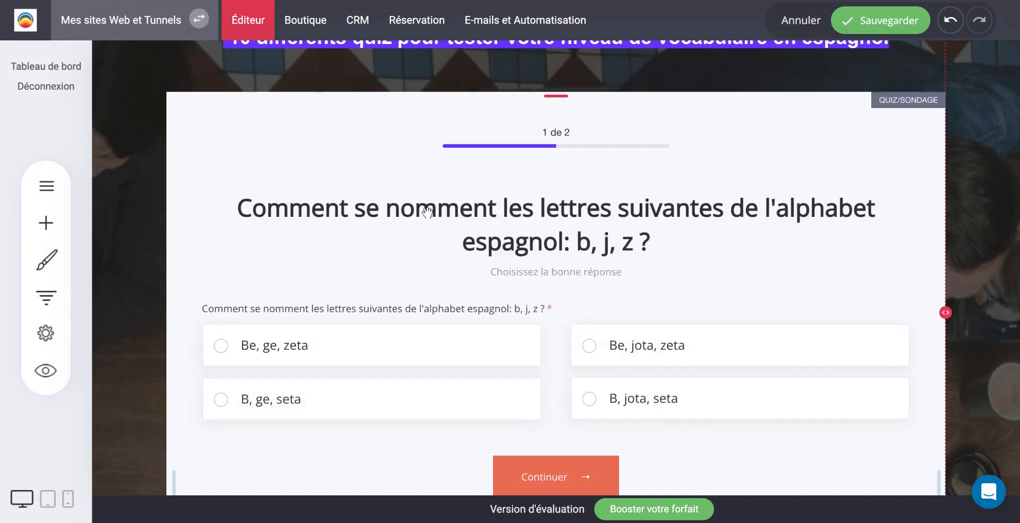
pyautogui.click(302, 91)
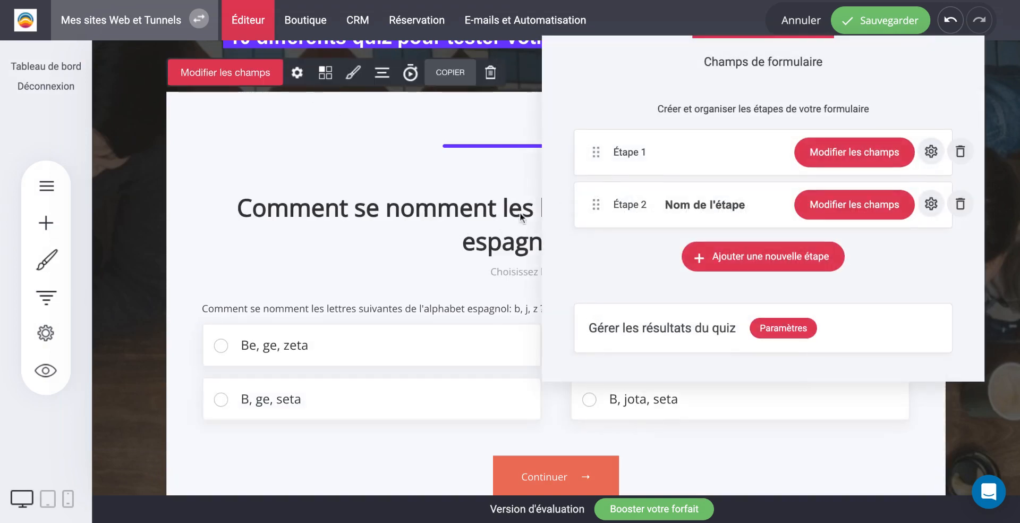
pyautogui.click(693, 155)
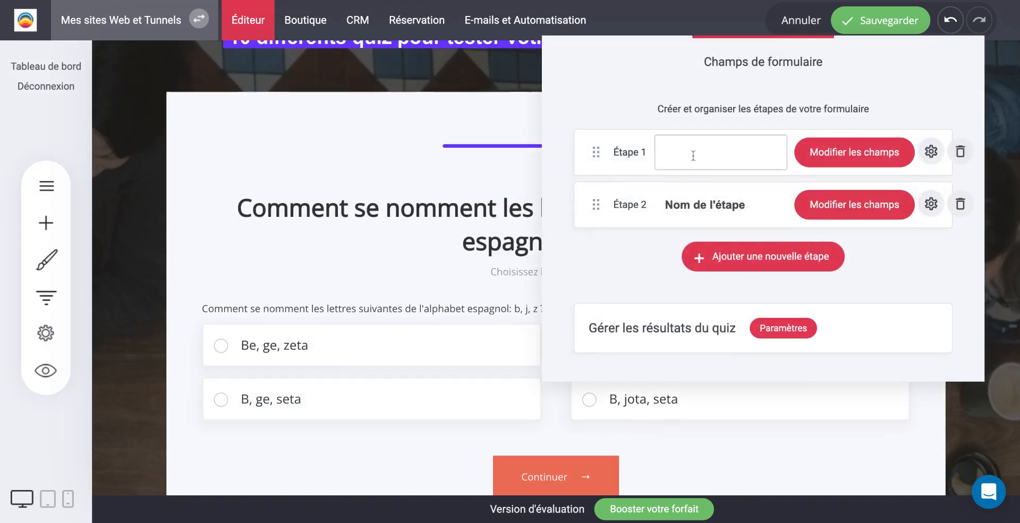
pyautogui.write('Comment se')
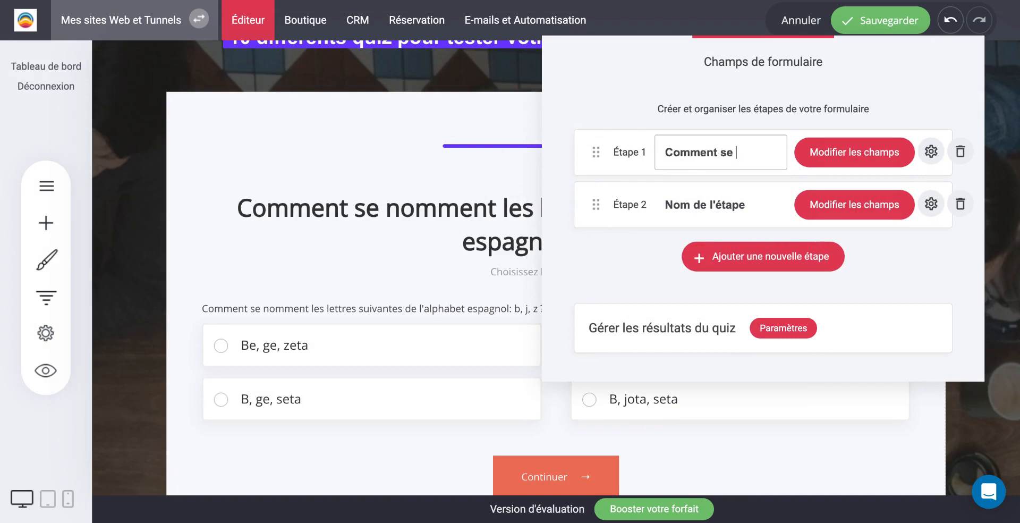
pyautogui.write(' nomment')
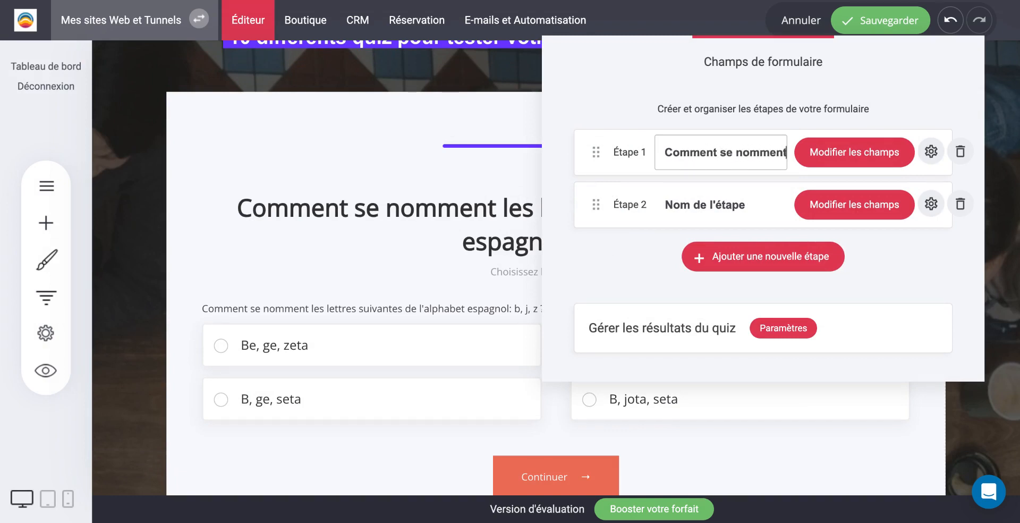
pyautogui.click(429, 180)
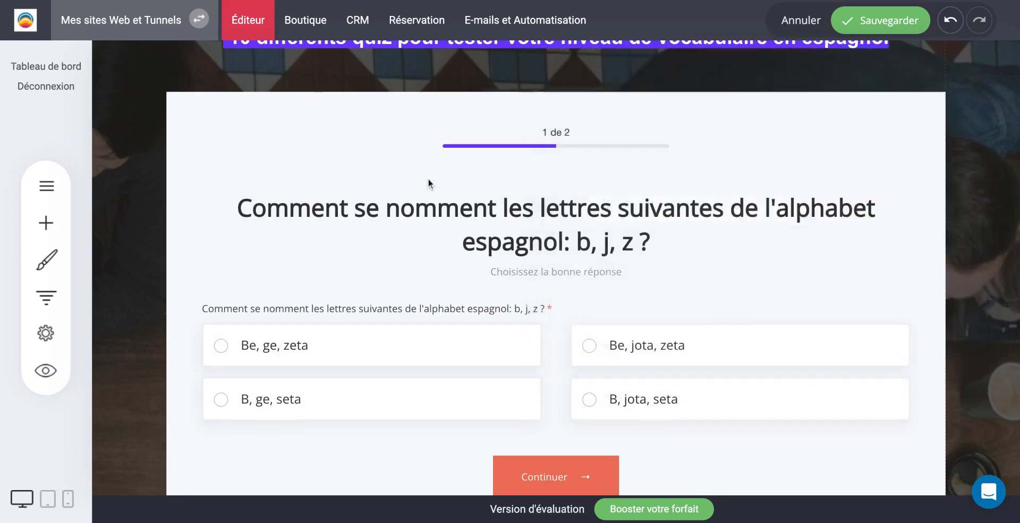
# Review the quiz's form settings, including the progress bar and button text options, and its results settings.
pyautogui.scroll(-2, 635, 202)
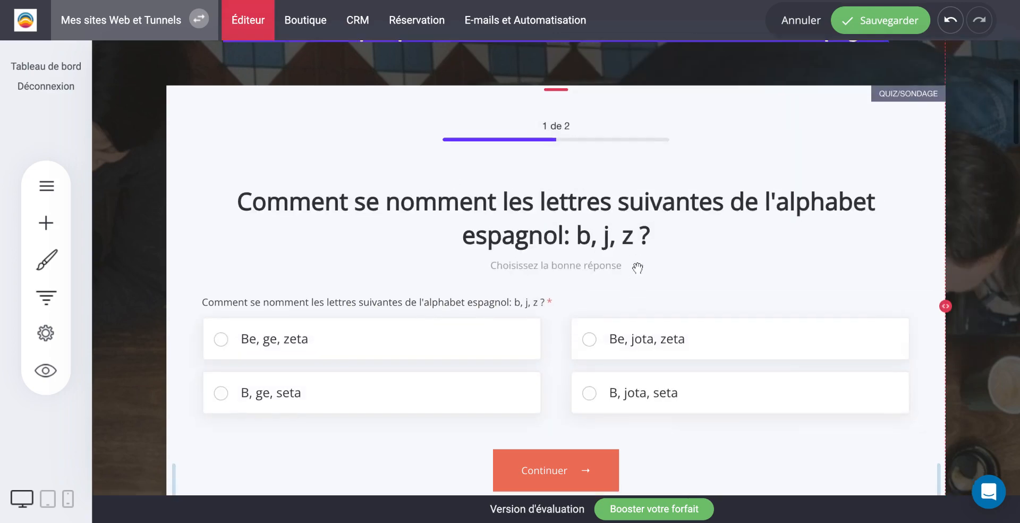
pyautogui.scroll(2, 638, 268)
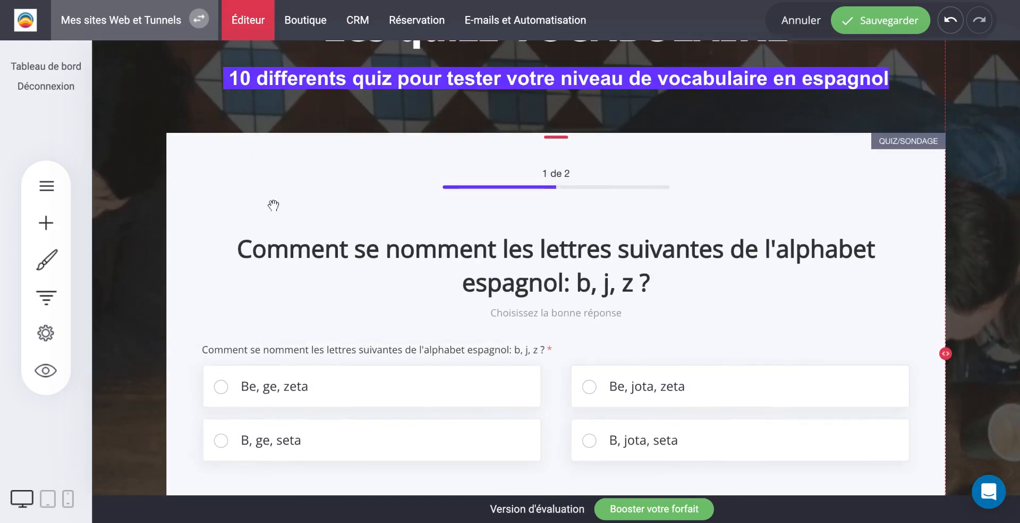
pyautogui.click(273, 206)
pyautogui.click(298, 115)
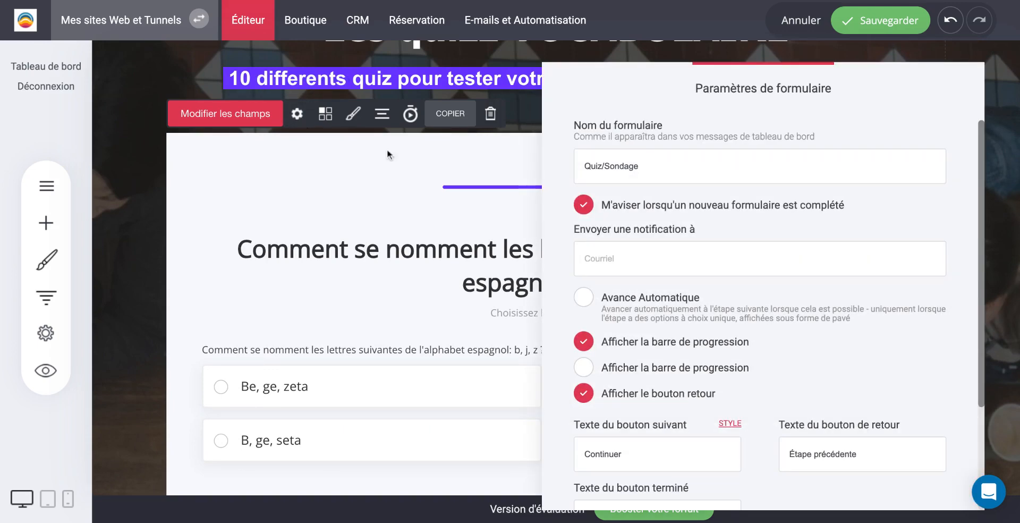
pyautogui.scroll(-3, 810, 417)
pyautogui.click(377, 278)
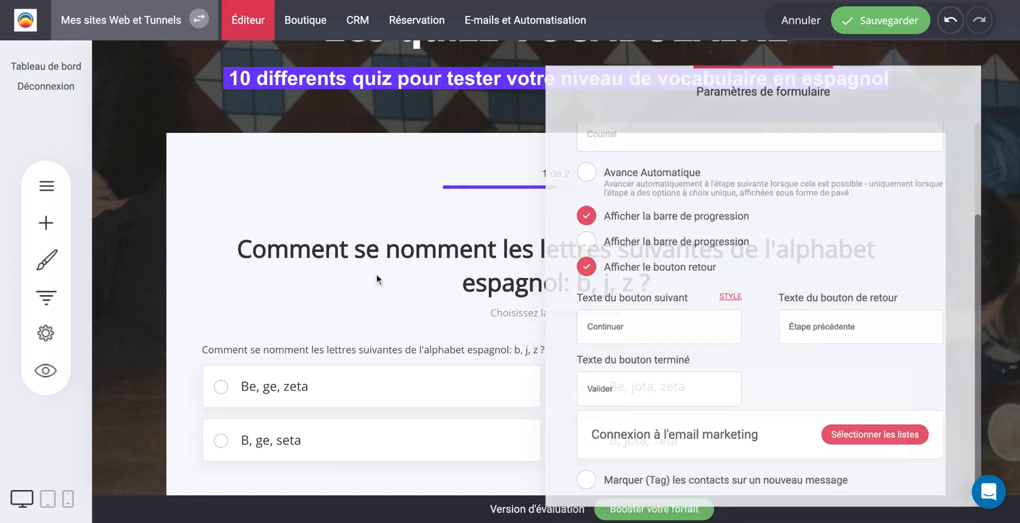
pyautogui.click(275, 155)
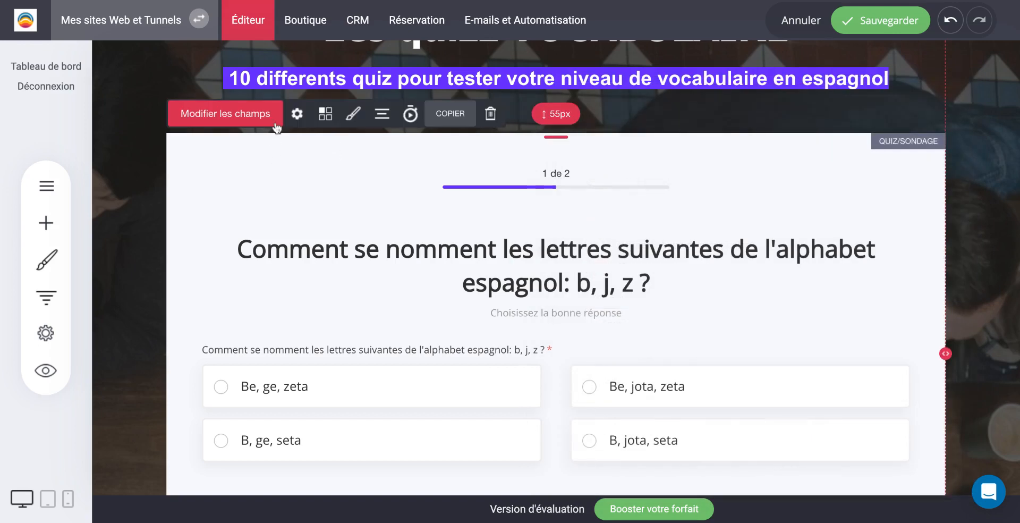
pyautogui.click(326, 114)
pyautogui.click(312, 175)
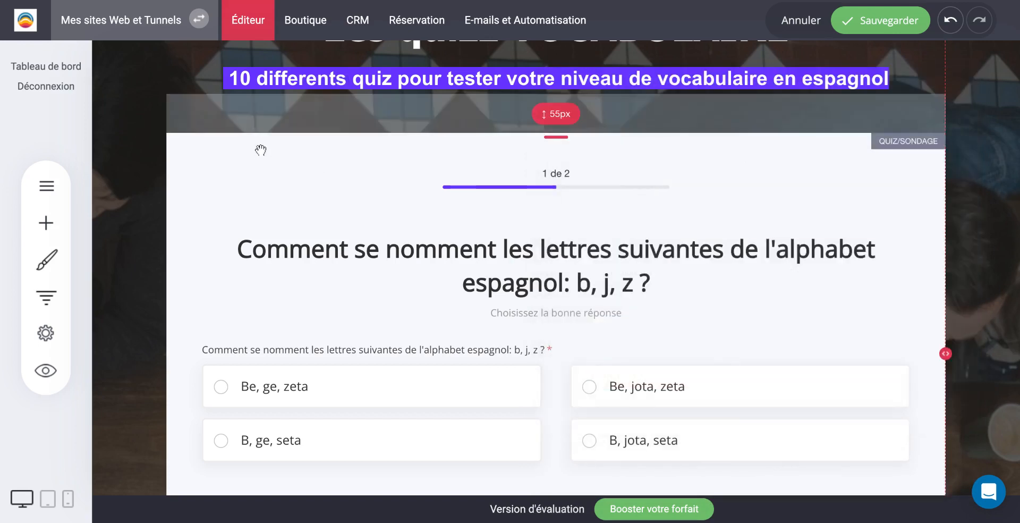
# Delete the Nom and Courriel fields from the second quiz step.
pyautogui.click(257, 150)
pyautogui.click(233, 118)
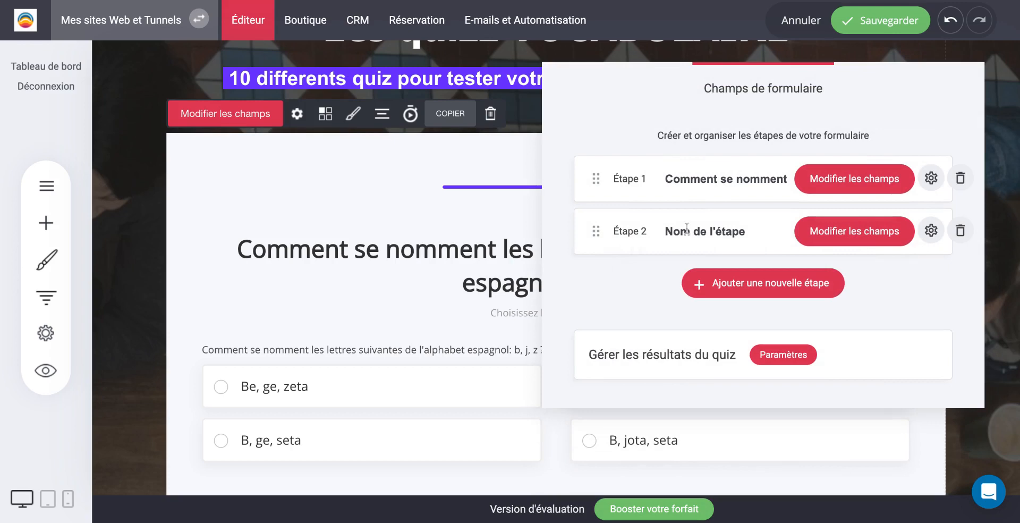
pyautogui.click(806, 233)
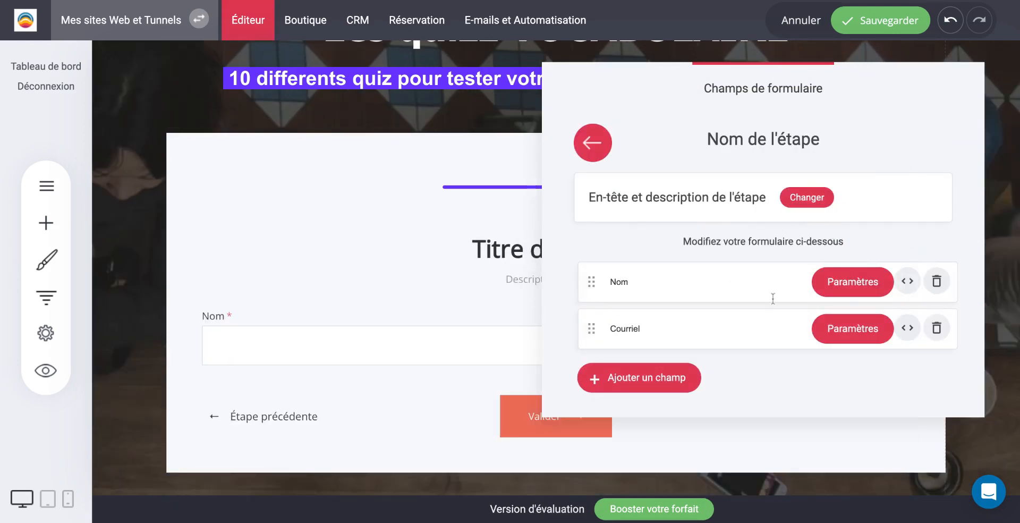
pyautogui.click(747, 271)
pyautogui.click(935, 283)
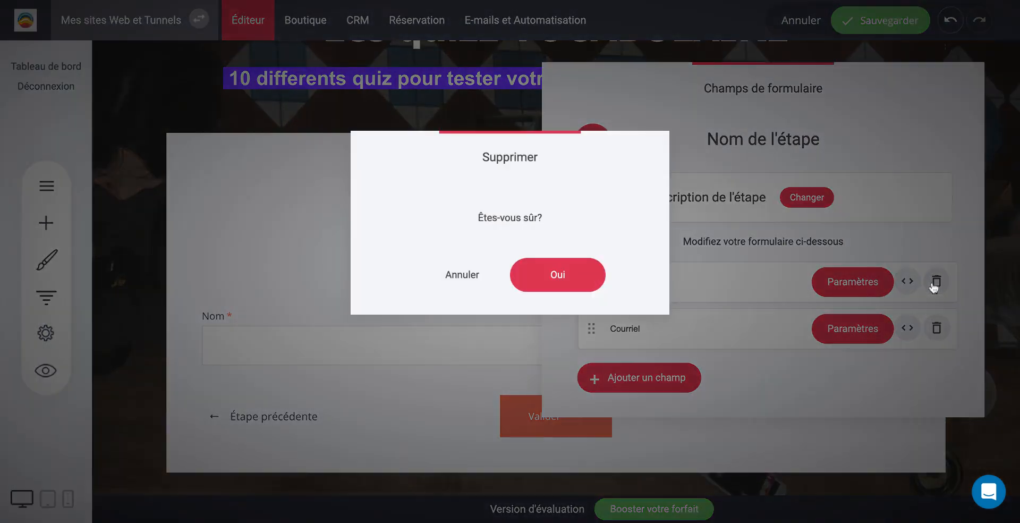
pyautogui.click(547, 276)
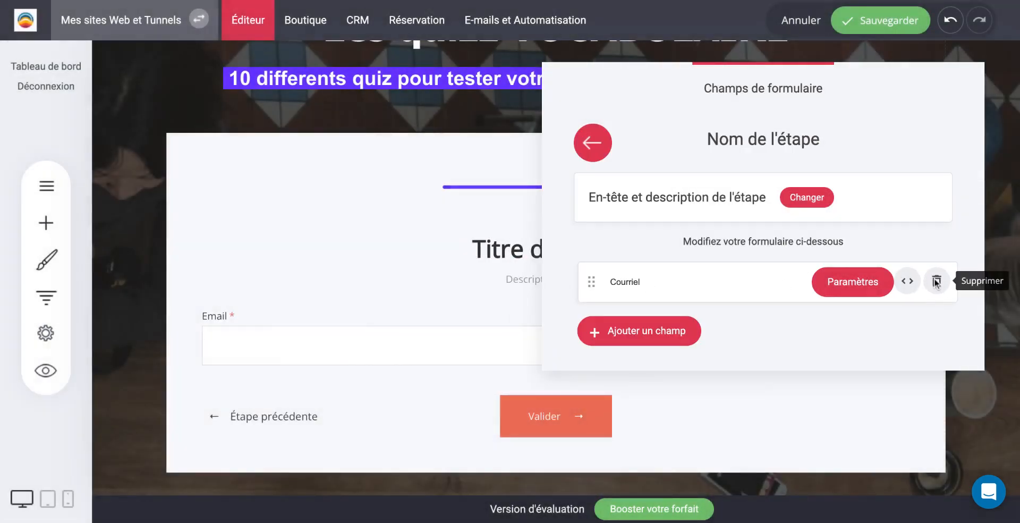
pyautogui.click(937, 281)
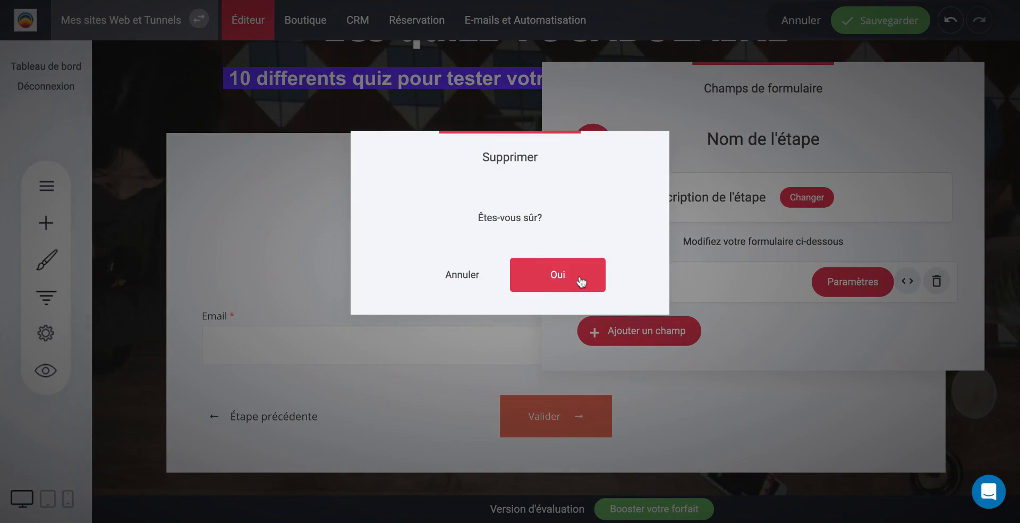
pyautogui.click(581, 282)
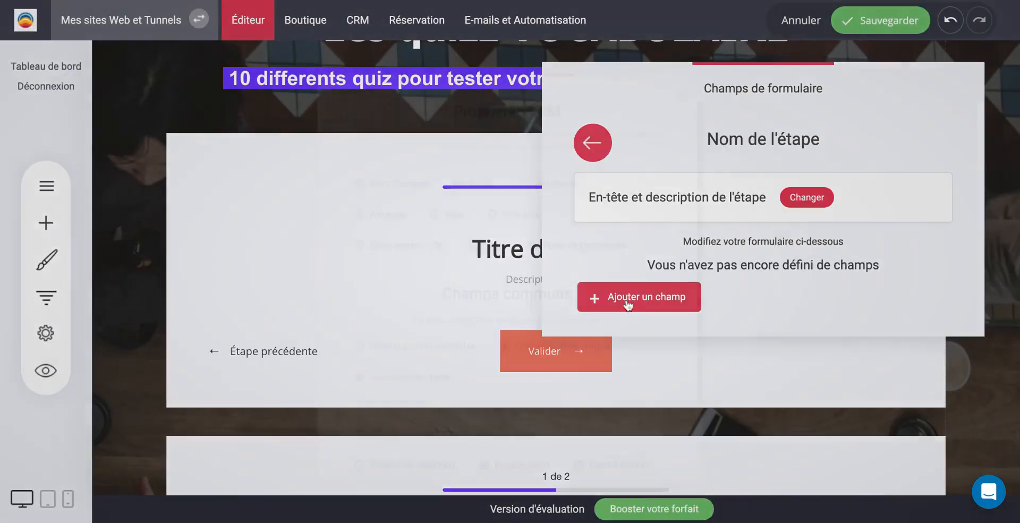
# Add a multiple-choice field (Champ à choix multiples) to the second quiz step.
pyautogui.click(627, 301)
pyautogui.scroll(-2, 495, 310)
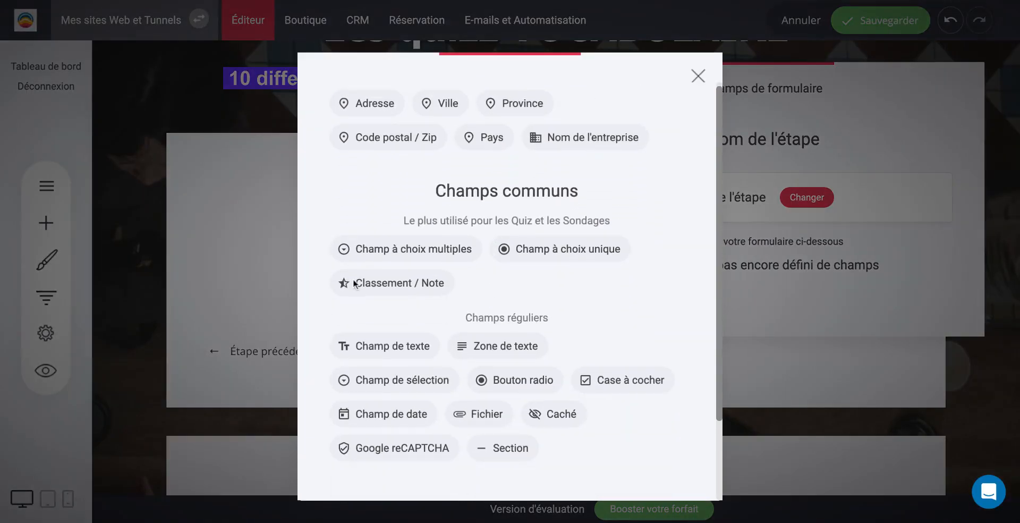
pyautogui.click(341, 252)
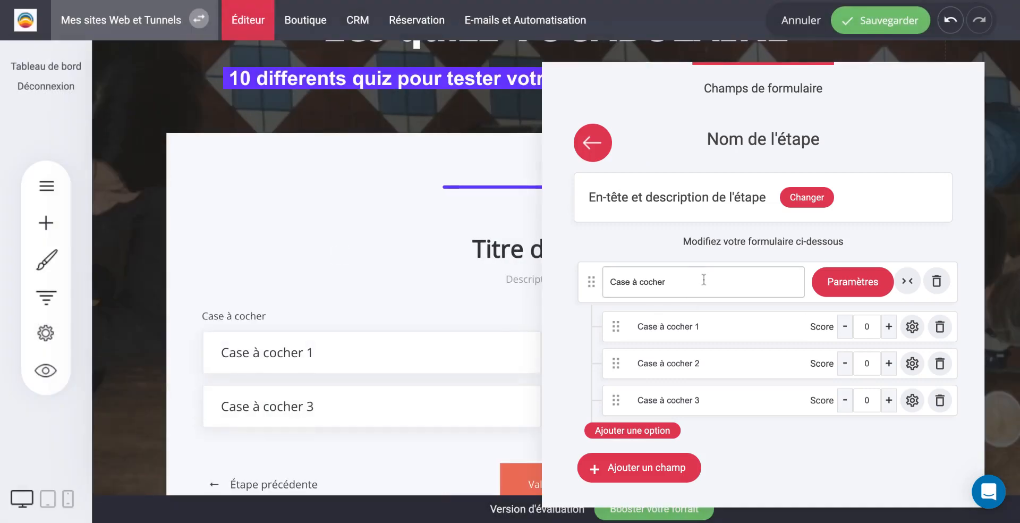
# Check the first step's title and description settings, and narrow its question field's width.
pyautogui.click(594, 145)
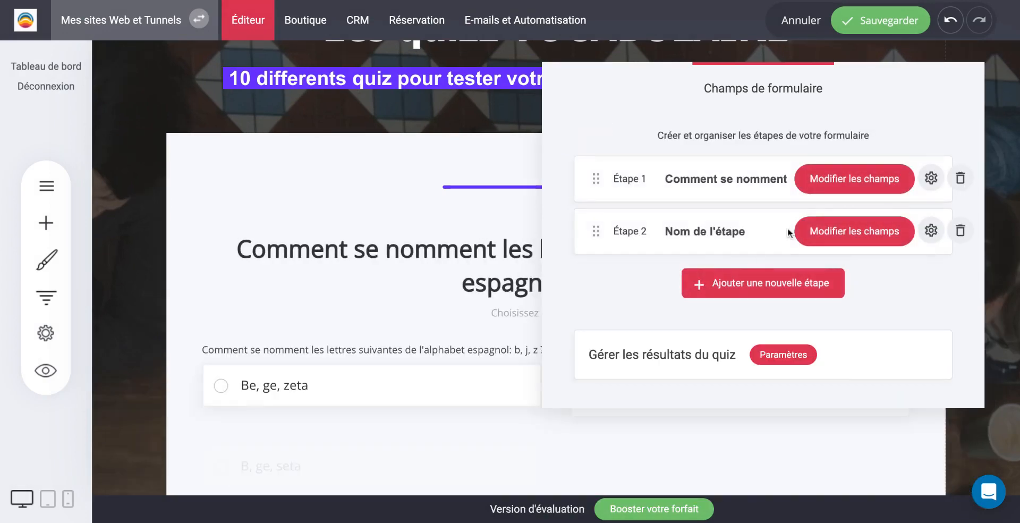
pyautogui.click(931, 179)
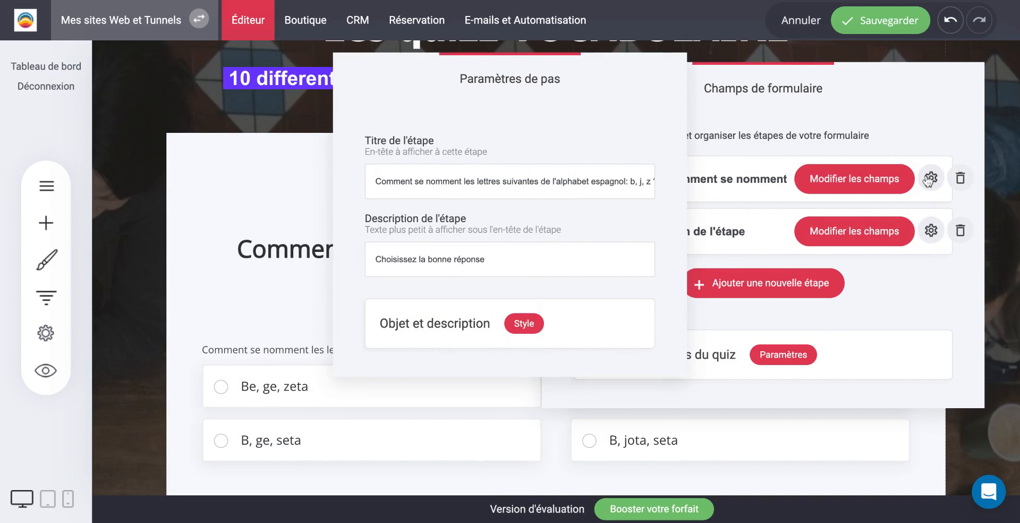
pyautogui.click(931, 179)
pyautogui.click(797, 180)
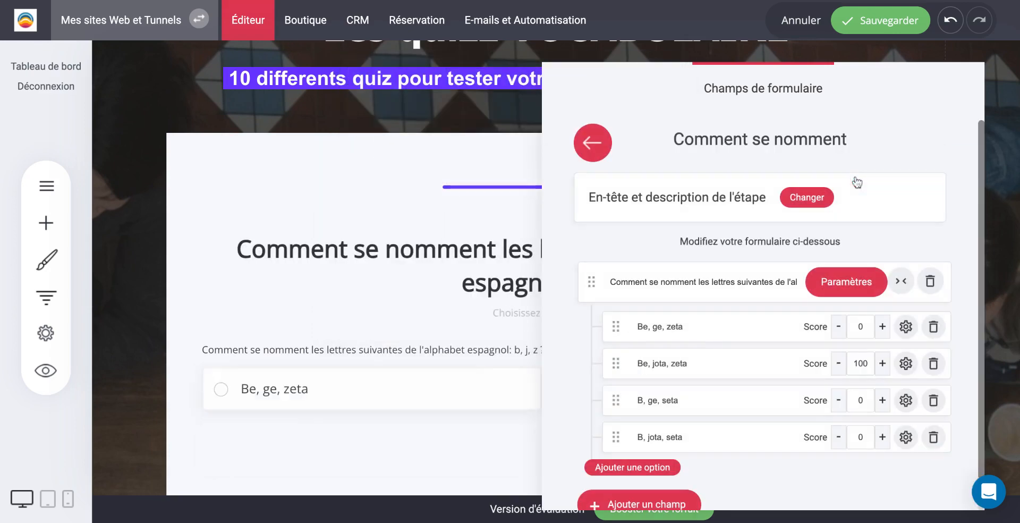
pyautogui.scroll(-1, 736, 391)
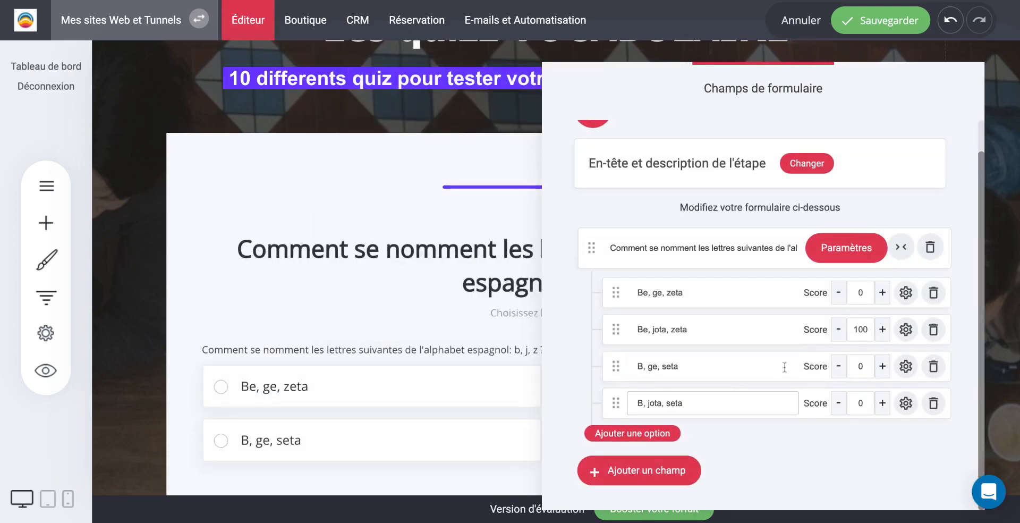
pyautogui.click(900, 247)
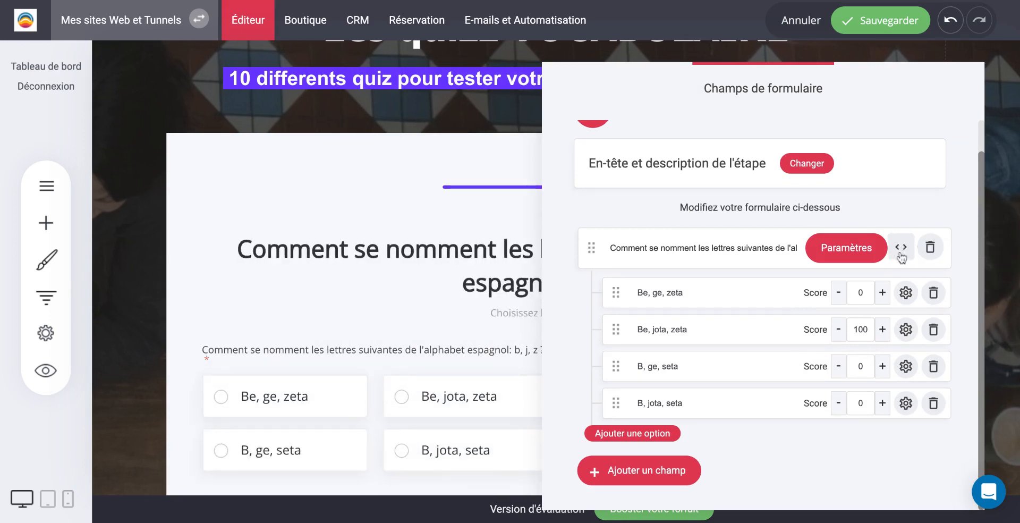
# Clear the question label of the "Case à cocher" multiple-choice field in the second quiz step.
pyautogui.click(587, 126)
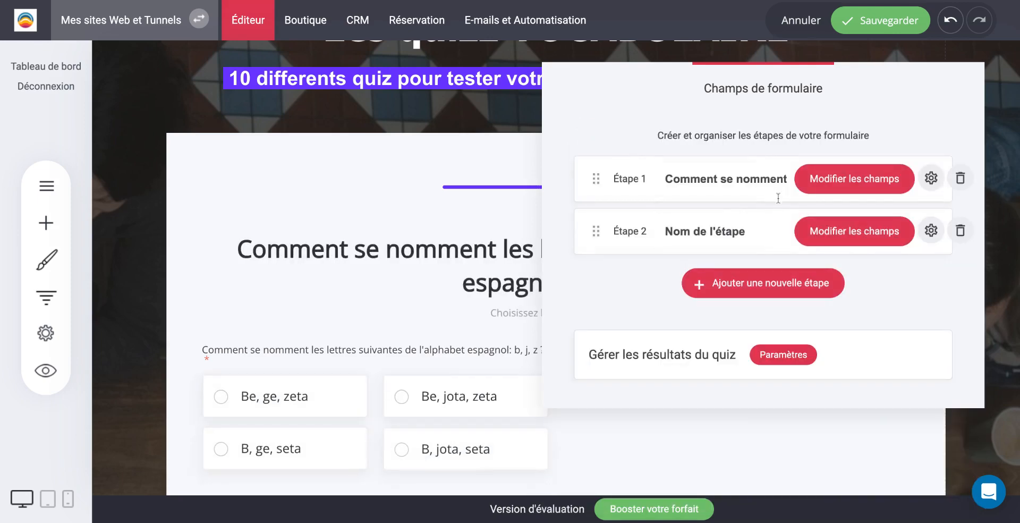
pyautogui.click(844, 230)
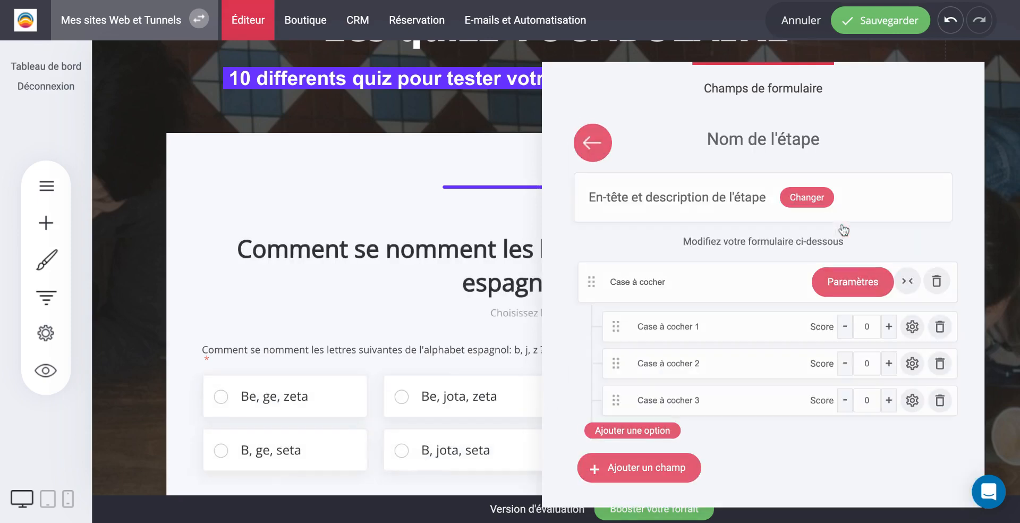
pyautogui.click(684, 279)
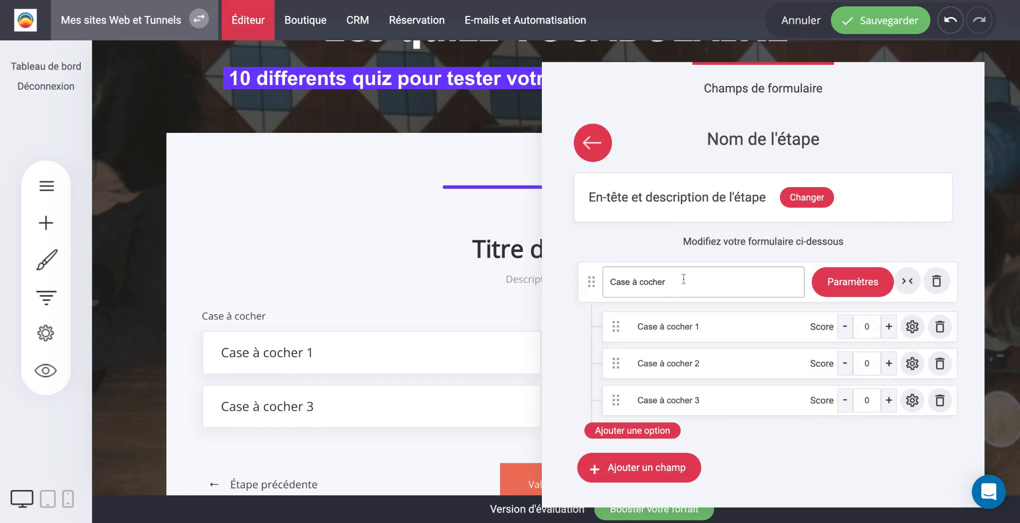
pyautogui.hotkey('ctrl', 'a')
pyautogui.press('BackSpace')
pyautogui.click(593, 143)
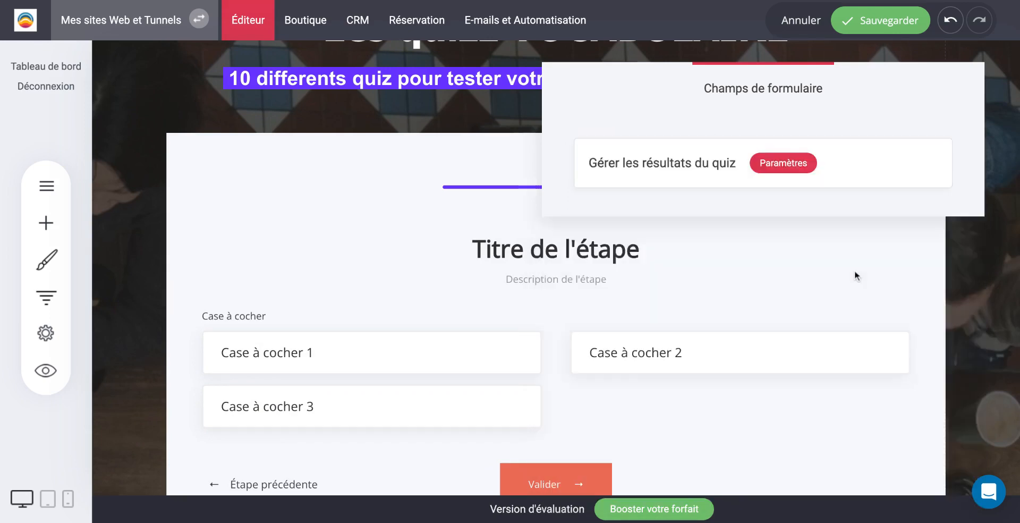
# Check the first question's answer scores and the option settings of the "Be, jota, zeta" answer.
pyautogui.click(870, 181)
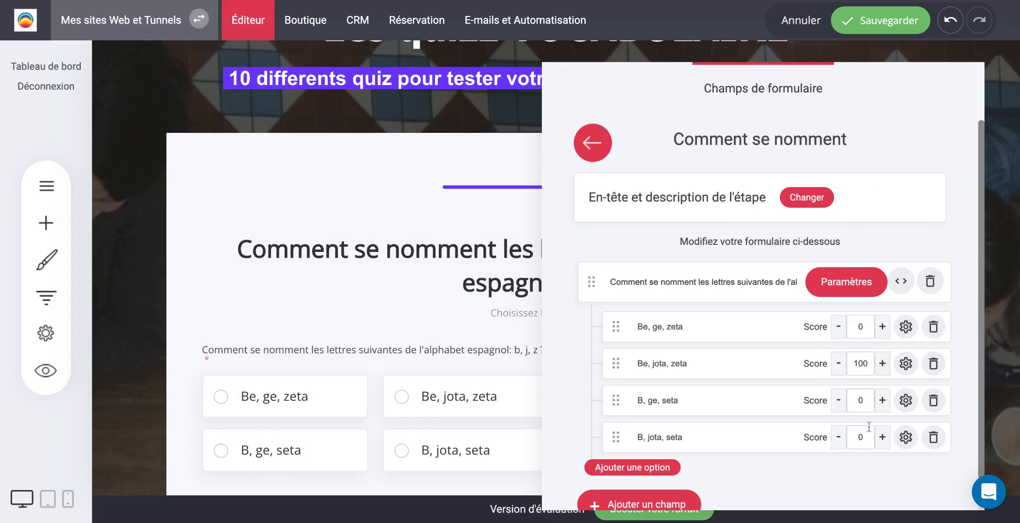
pyautogui.click(906, 364)
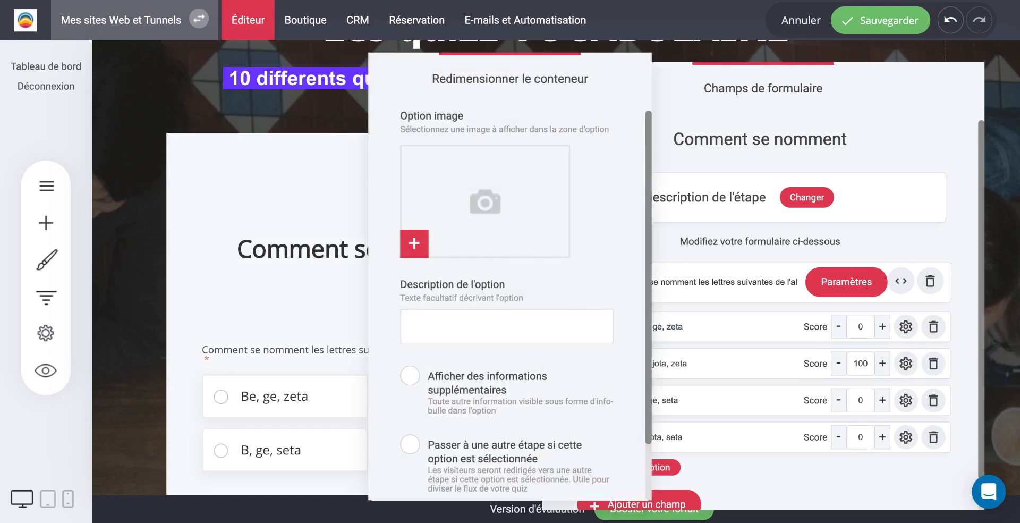
pyautogui.click(713, 239)
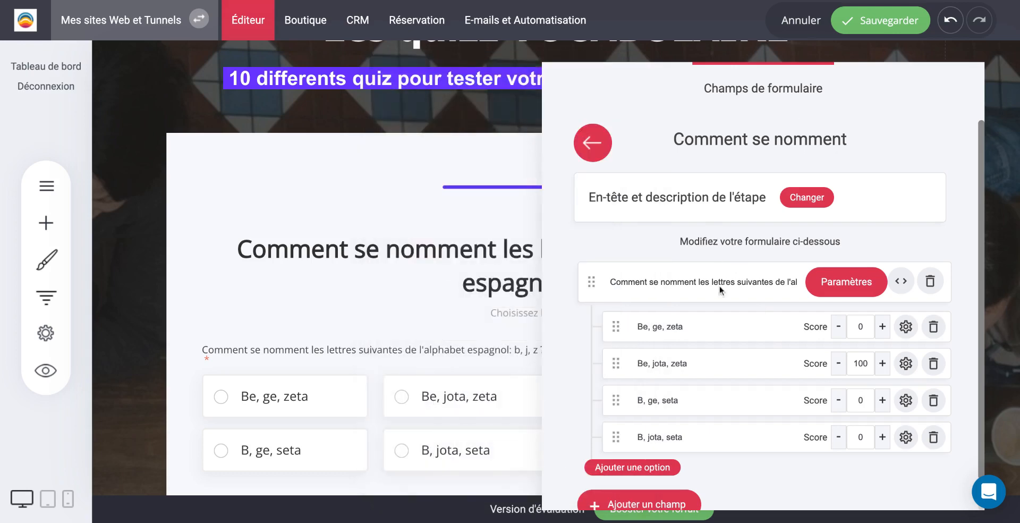
pyautogui.scroll(-1, 661, 430)
pyautogui.scroll(1, 647, 386)
pyautogui.click(598, 146)
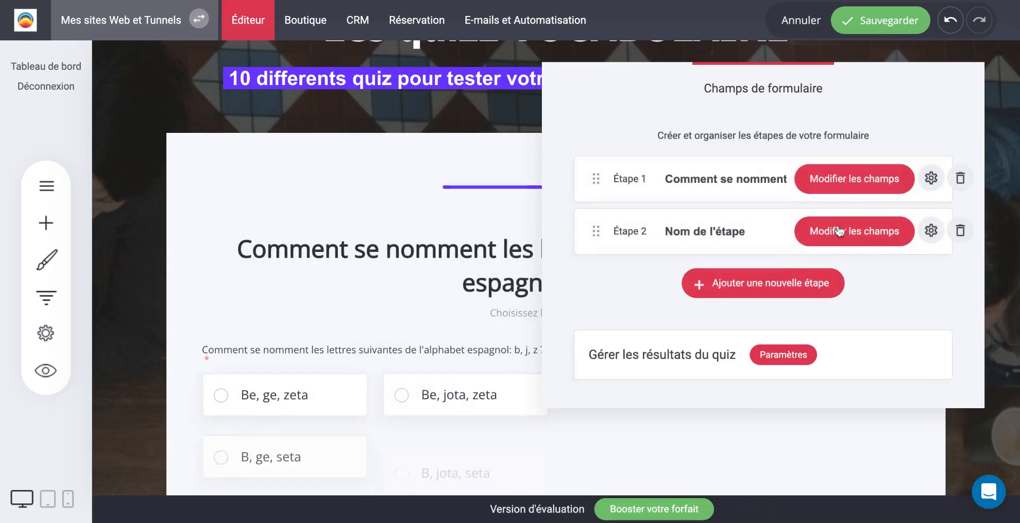
# Set the second quiz step's multiple-choice question to "Qu'est-ce que ceci ?*".
pyautogui.click(843, 229)
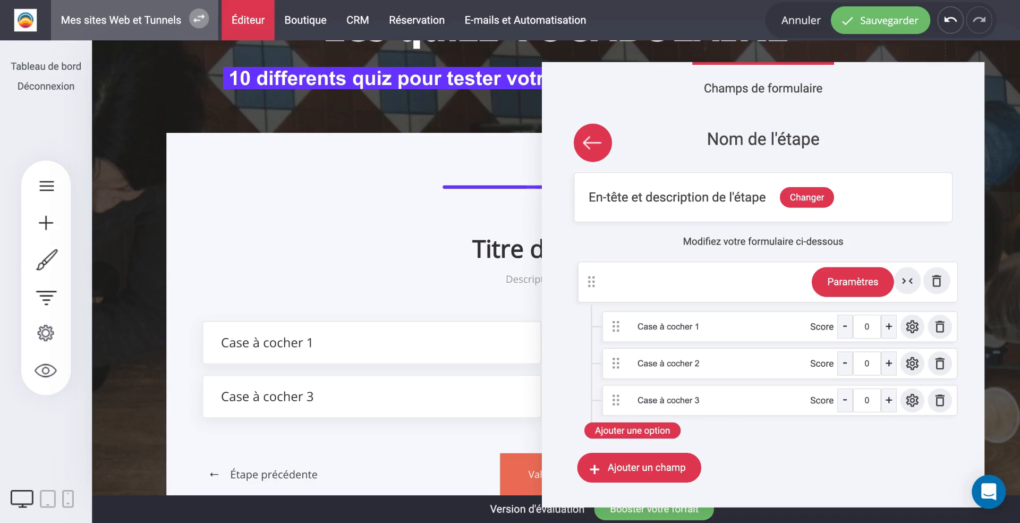
pyautogui.click(678, 284)
pyautogui.write("Qu'est-ce que ceci ?*")
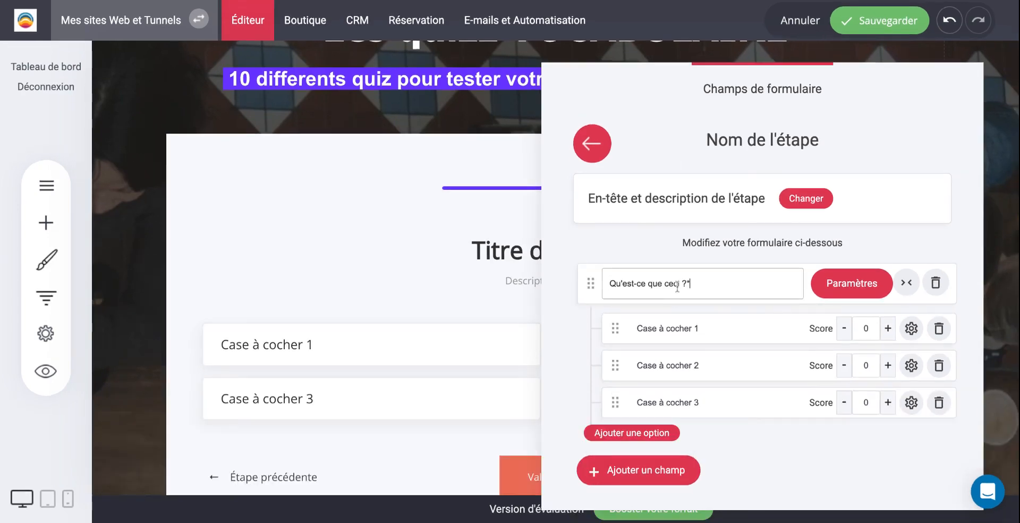
# Clear the first answer option's label under the new question and try adding a blank option.
pyautogui.click(688, 339)
pyautogui.tripleClick(718, 328)
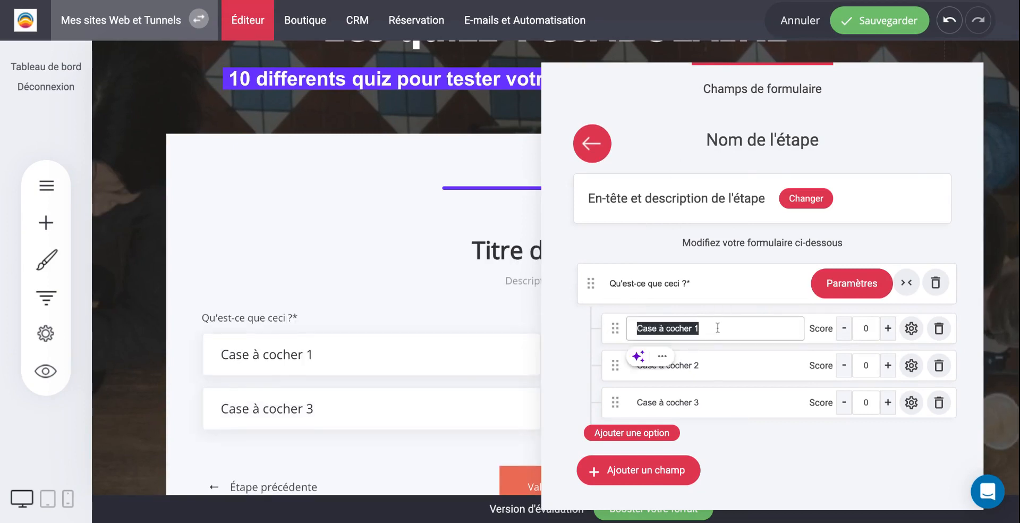
pyautogui.press('BackSpace')
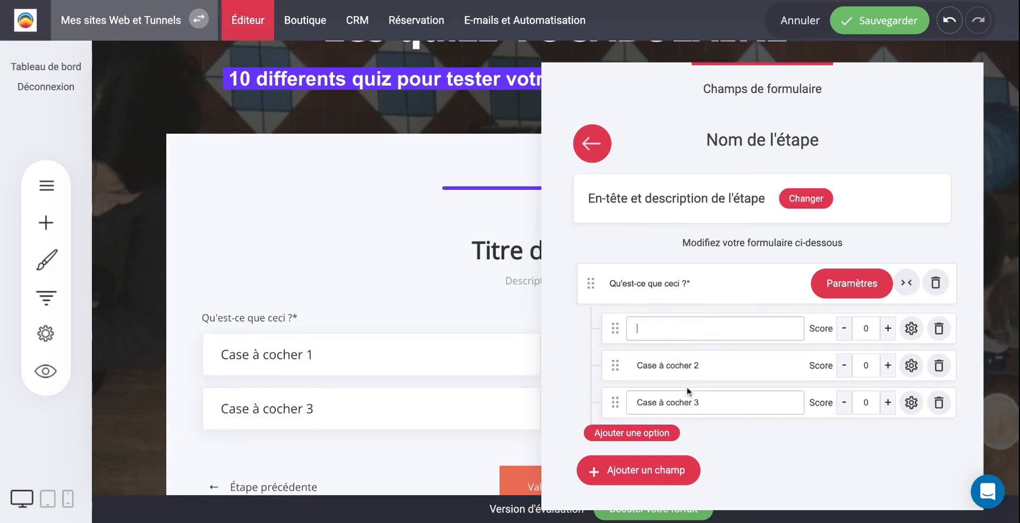
pyautogui.click(651, 433)
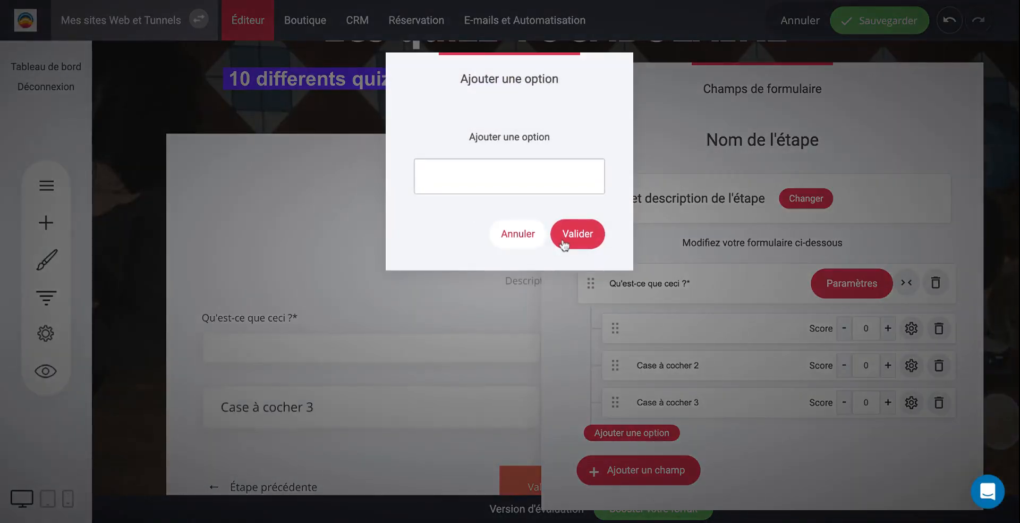
pyautogui.click(566, 239)
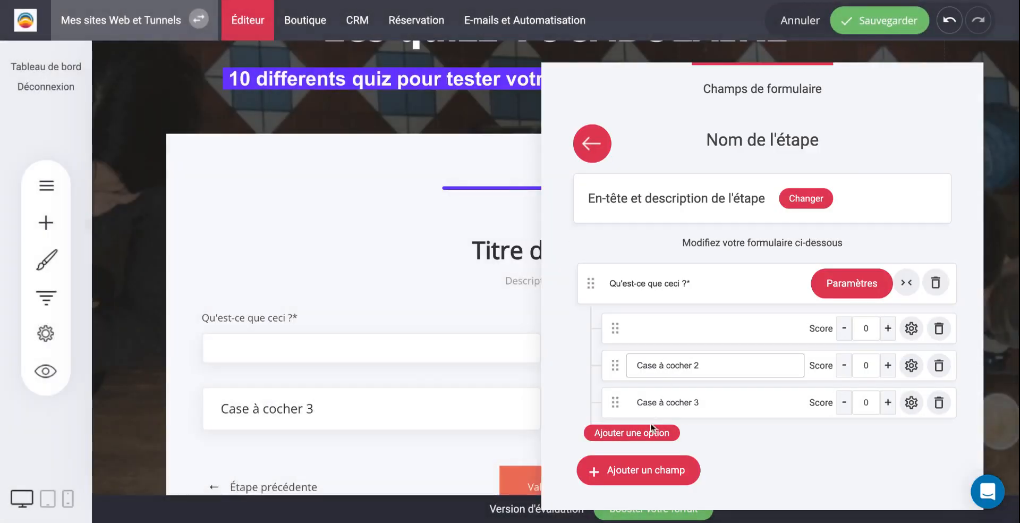
# Paste the answer list into the first option and cut everything after "Un zapato👈 c'est la bonne réponse".
pyautogui.click(661, 334)
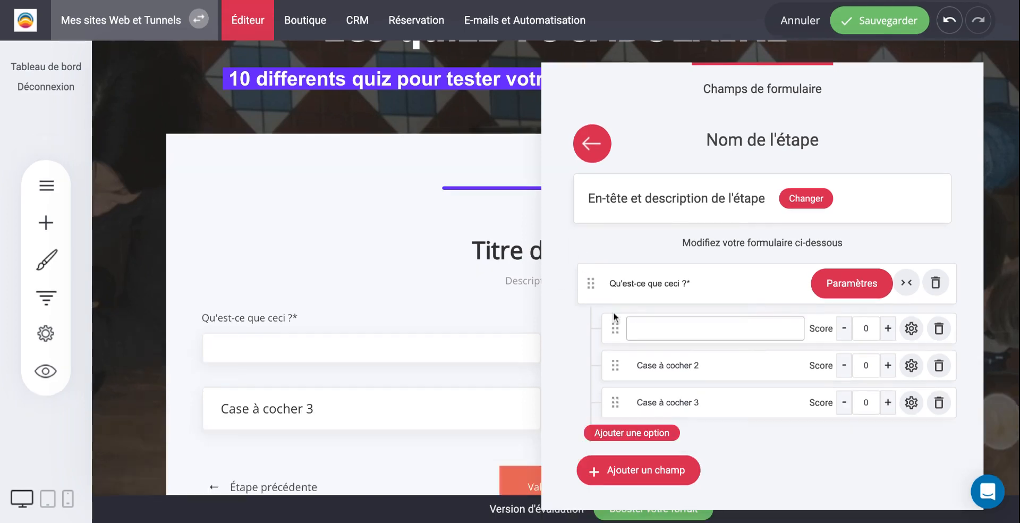
pyautogui.press('super+v')
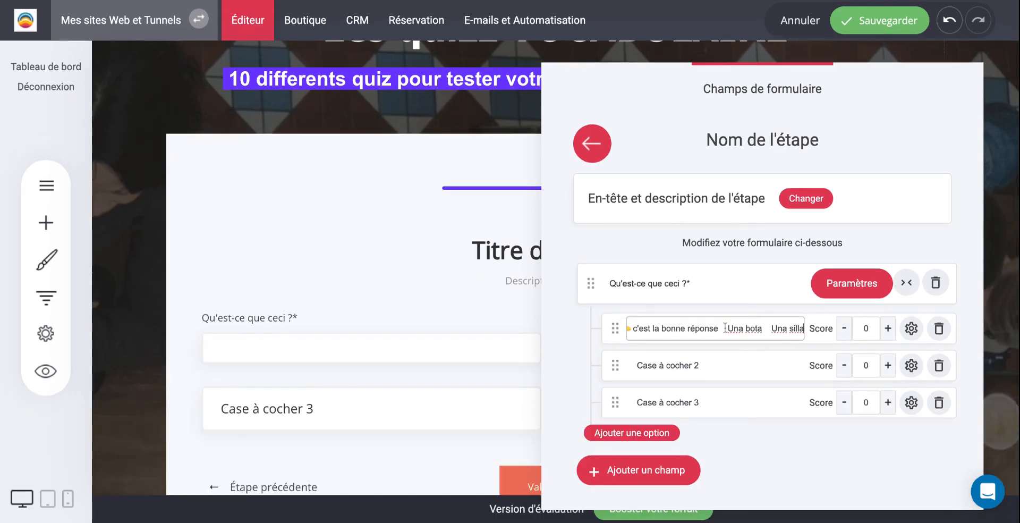
pyautogui.moveTo(726, 328); pyautogui.dragTo(939, 329)
pyautogui.press('super+x')
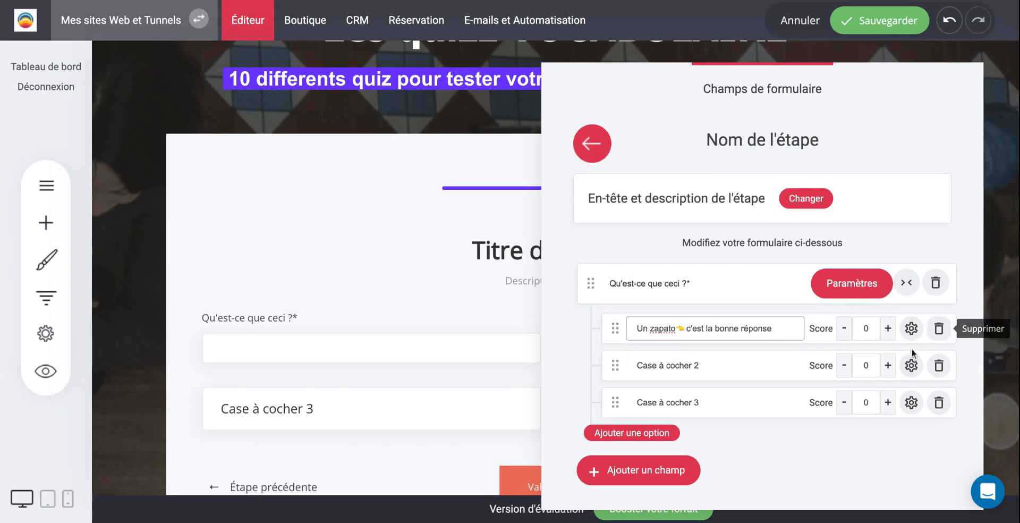
# Replace the second answer option with "Una bota" and the third with "Una silla", using the cut answer text.
pyautogui.click(702, 365)
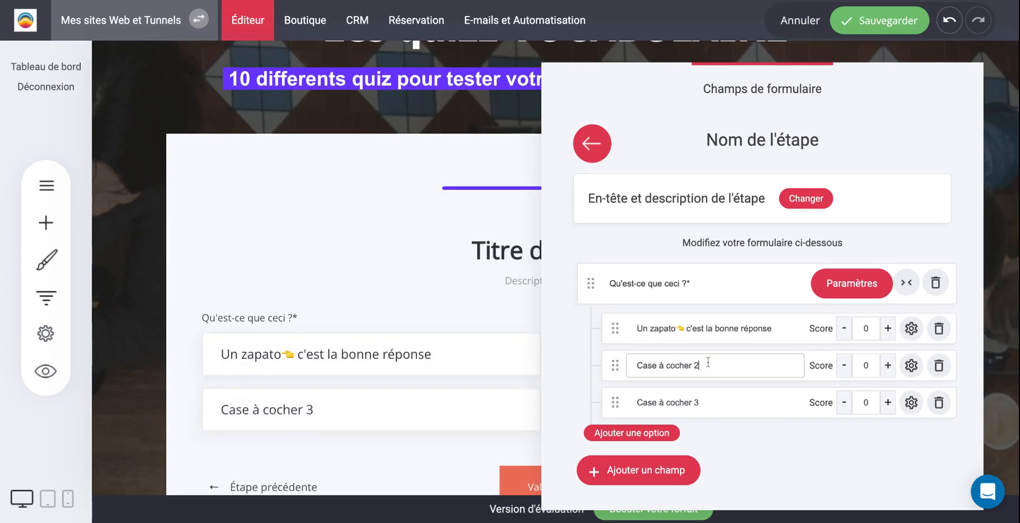
pyautogui.tripleClick(709, 362)
pyautogui.press('super+v')
pyautogui.keyDown('shift'); pyautogui.click(680, 365); pyautogui.keyUp('shift')
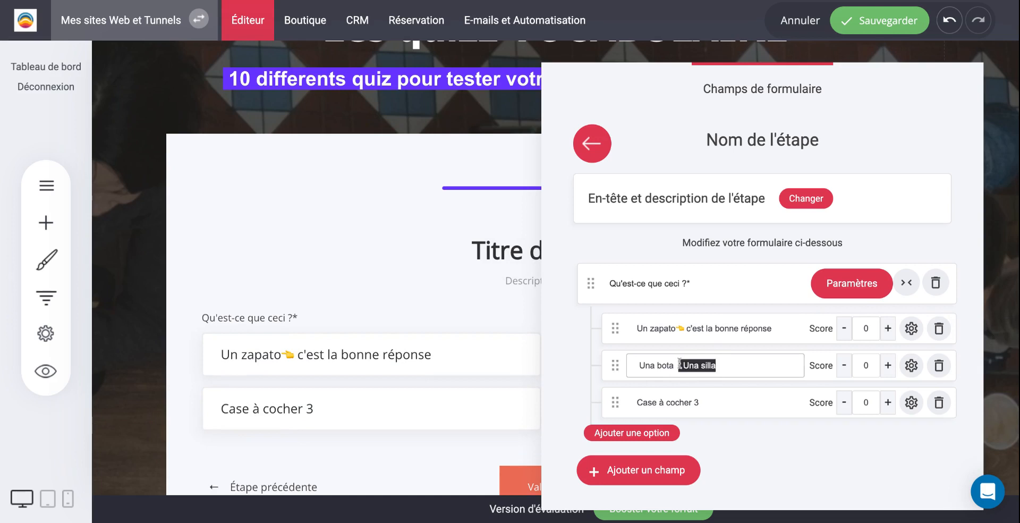
pyautogui.press('super+x')
pyautogui.click(723, 411)
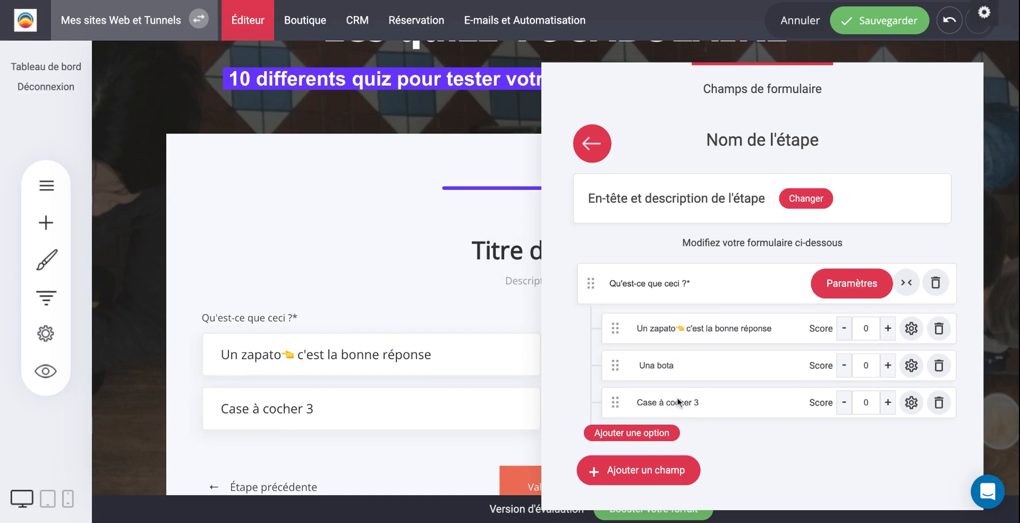
pyautogui.moveTo(708, 398); pyautogui.dragTo(587, 396)
pyautogui.press('super+v')
# Shorten the first answer option to "Un zapato" and set its score to 100.
pyautogui.click(683, 328)
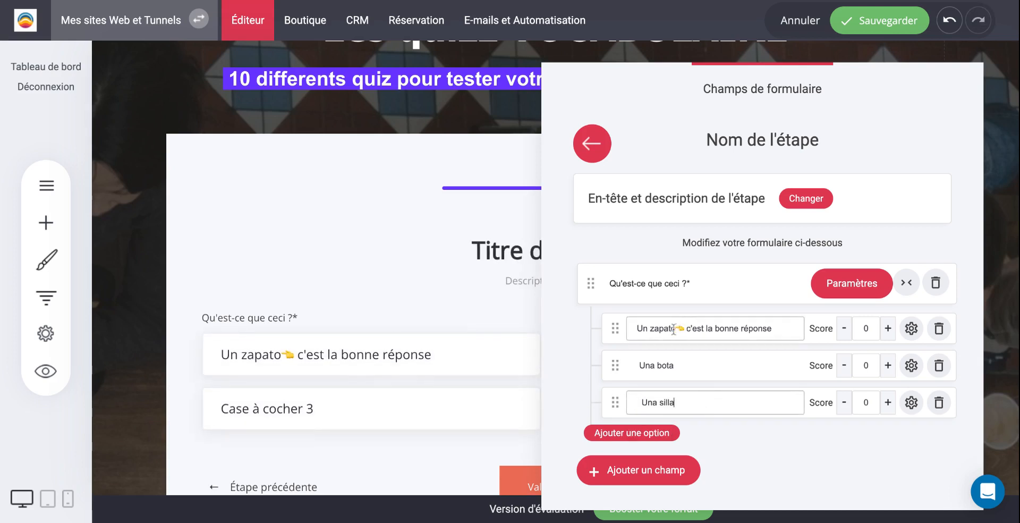
pyautogui.moveTo(705, 328); pyautogui.dragTo(797, 328)
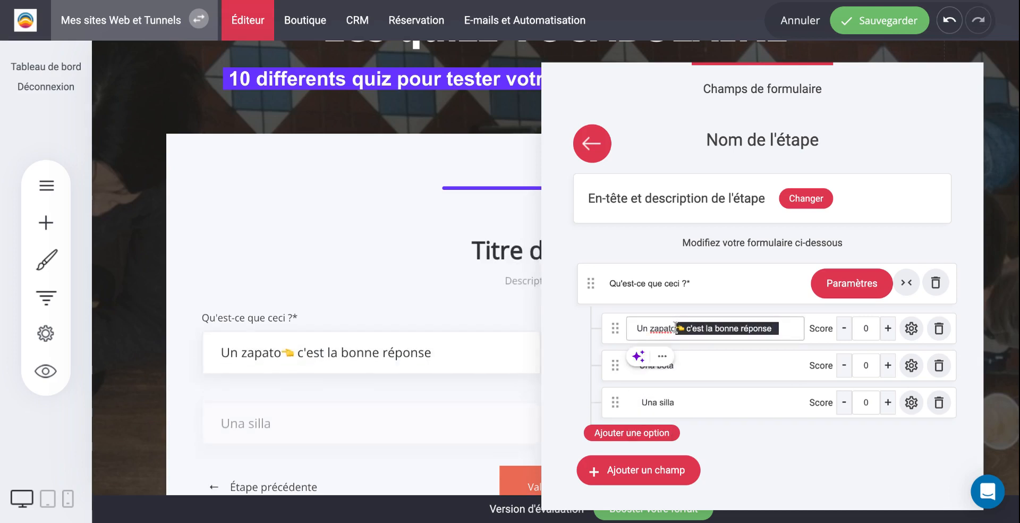
pyautogui.press('BackSpace')
pyautogui.click(857, 331)
pyautogui.write('100')
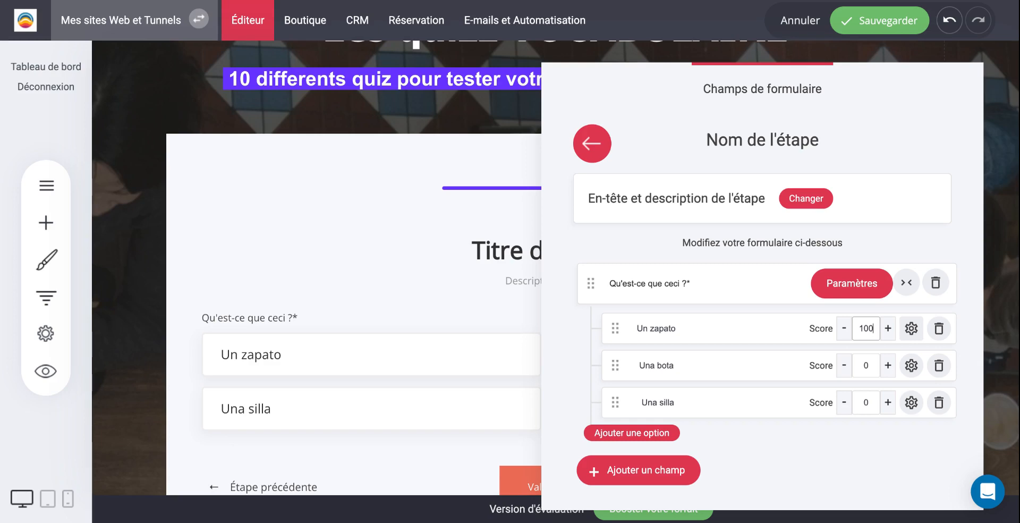
# Upload a shoe picture and assign it as the option image of the "Un zapato" answer.
pyautogui.click(911, 329)
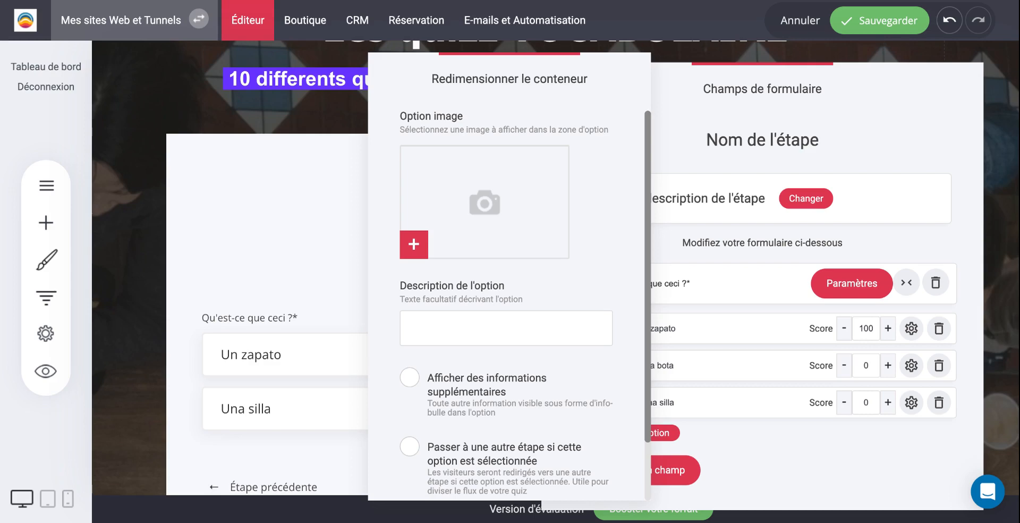
pyautogui.click(406, 252)
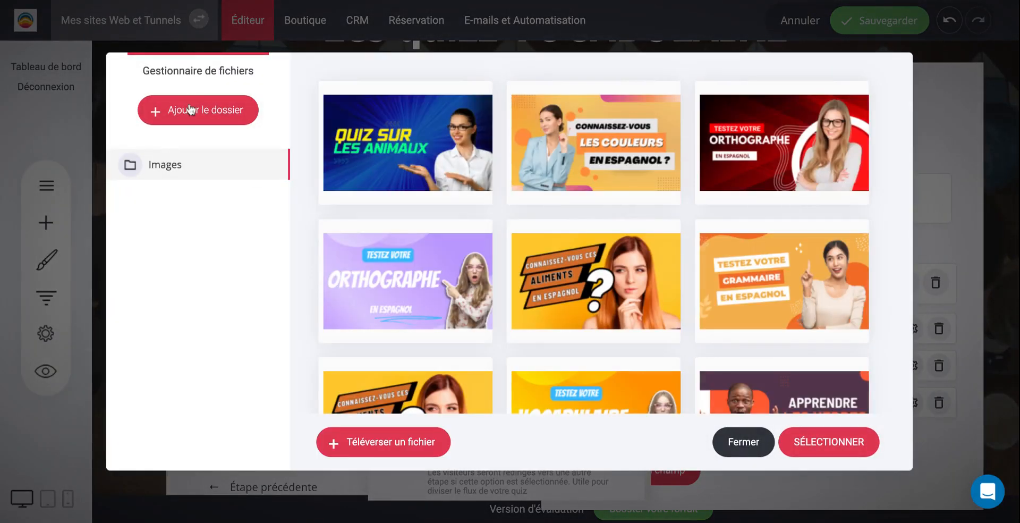
pyautogui.click(386, 439)
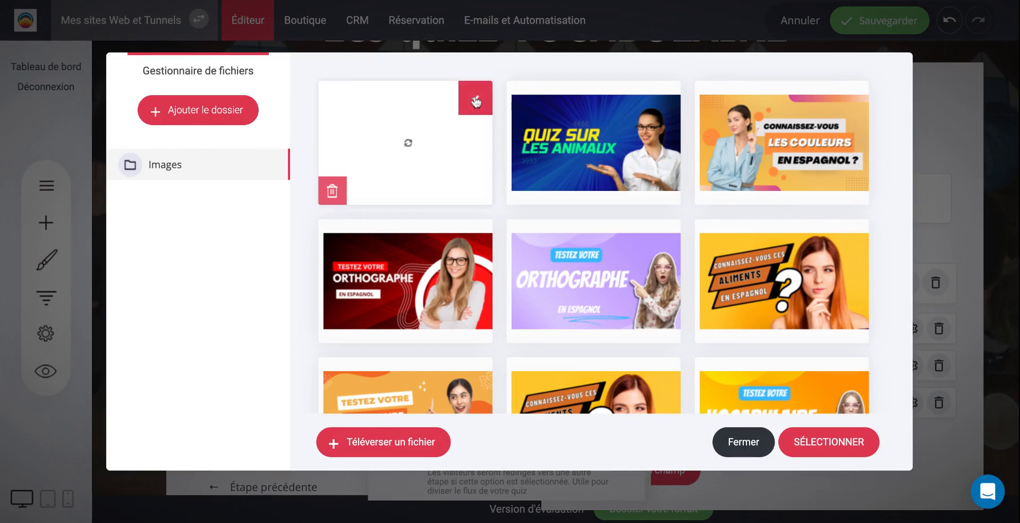
pyautogui.click(475, 98)
pyautogui.click(831, 444)
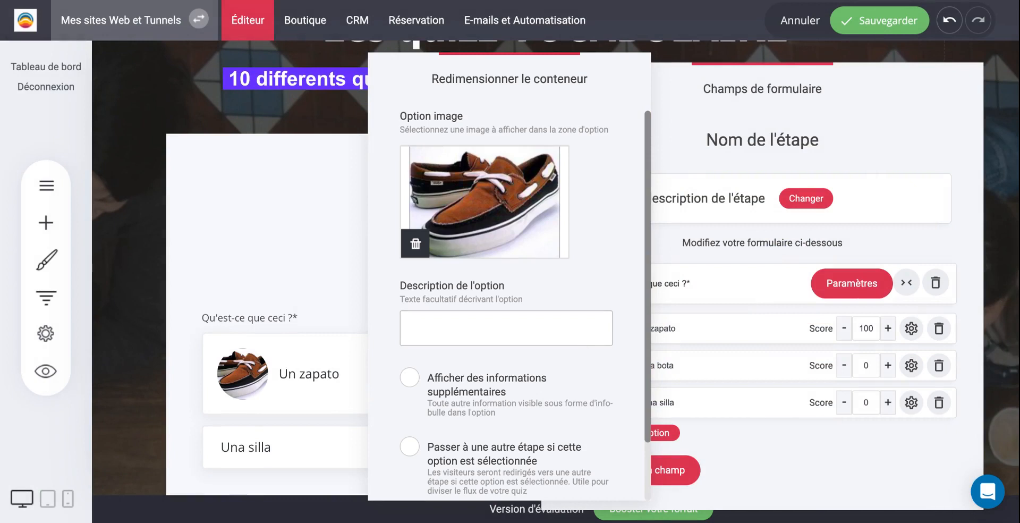
# Enable "Afficher des informations supplémentaires" for the "Un zapato" answer and close its option settings.
pyautogui.scroll(-2, 506, 329)
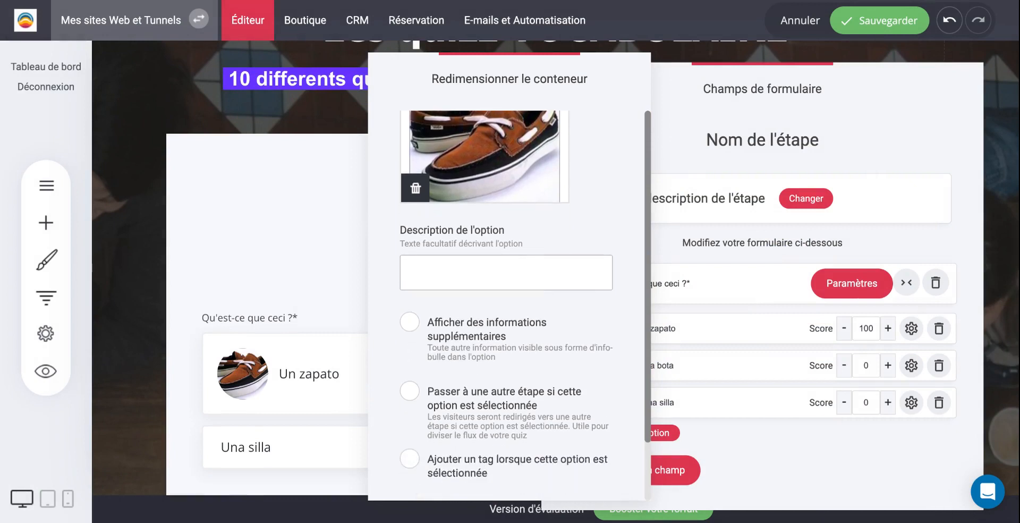
pyautogui.click(410, 309)
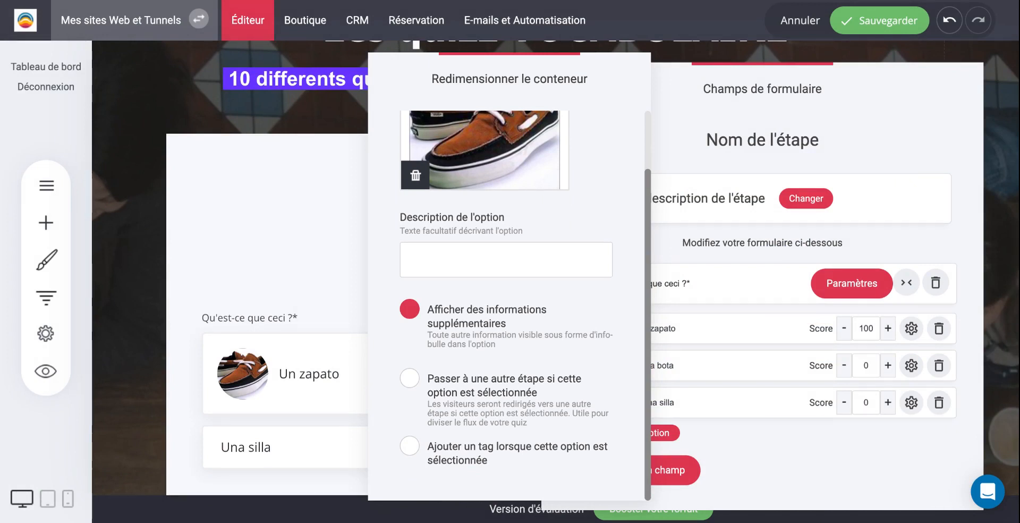
pyautogui.click(300, 260)
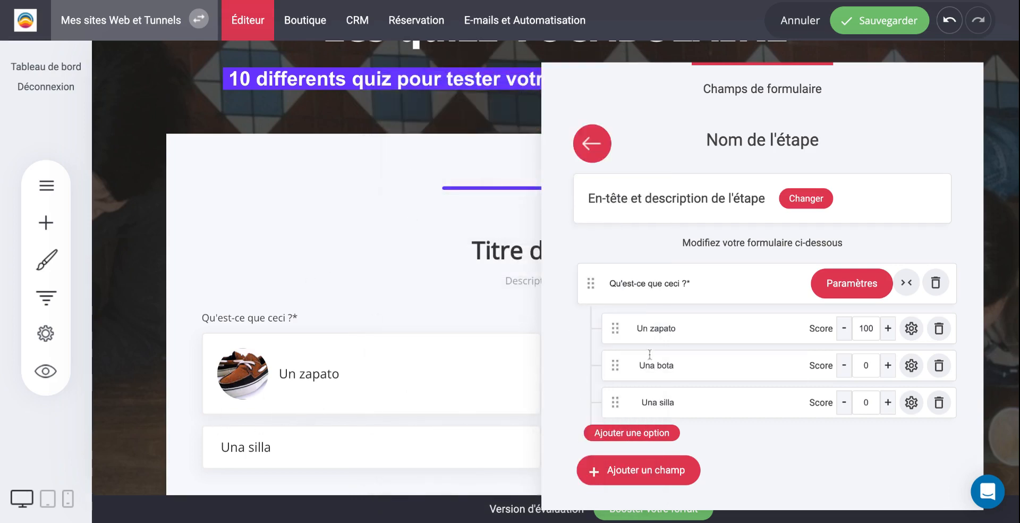
# Look over the quiz on the page, and reopen the second step's fields for editing.
pyautogui.click(318, 446)
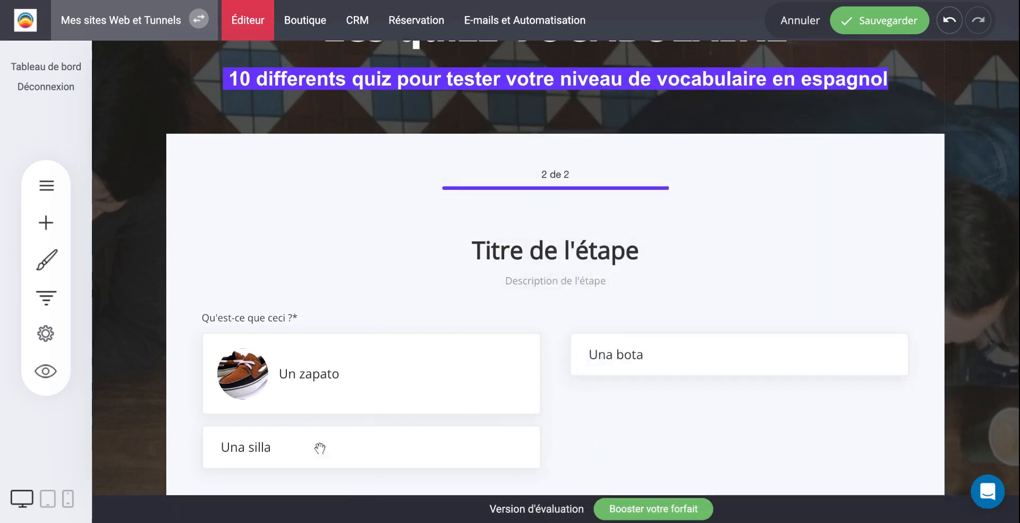
pyautogui.scroll(-4, 397, 319)
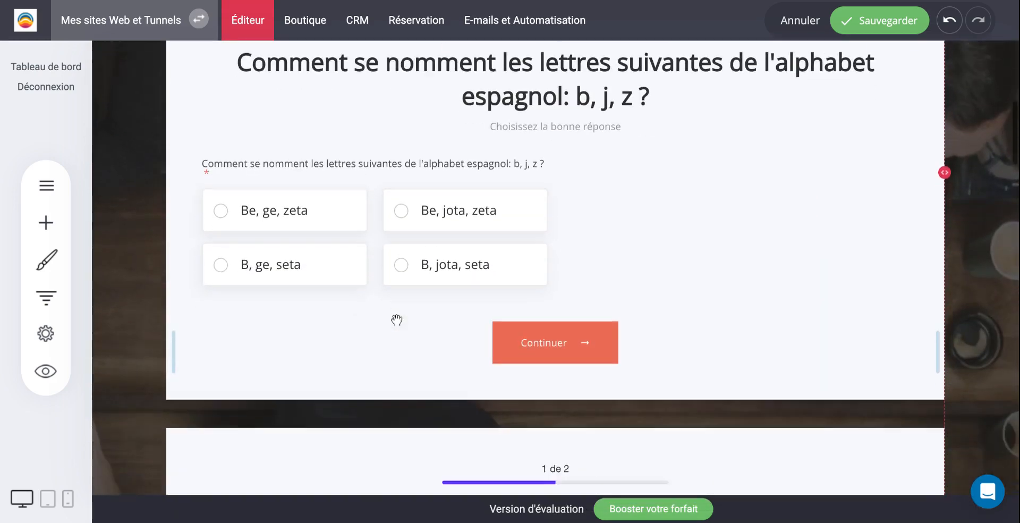
pyautogui.click(543, 323)
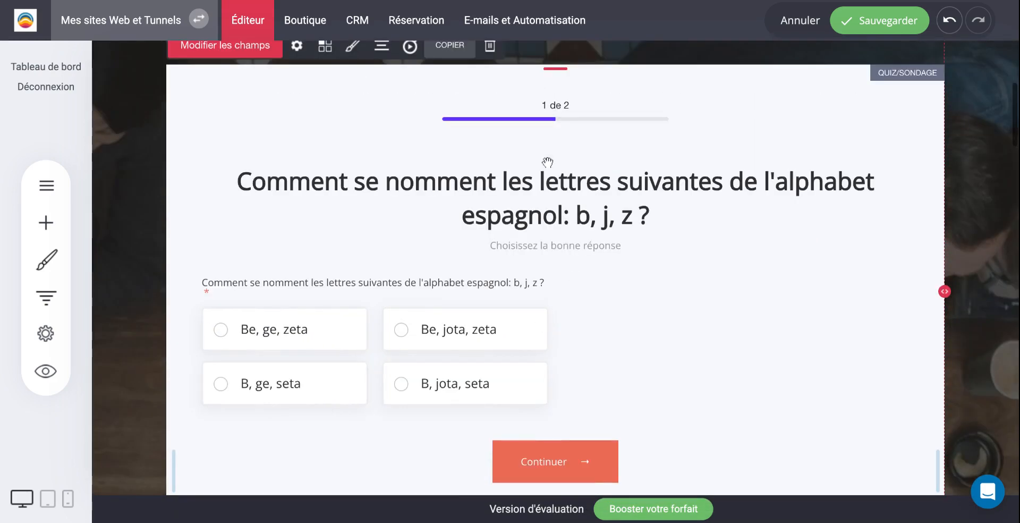
pyautogui.click(237, 98)
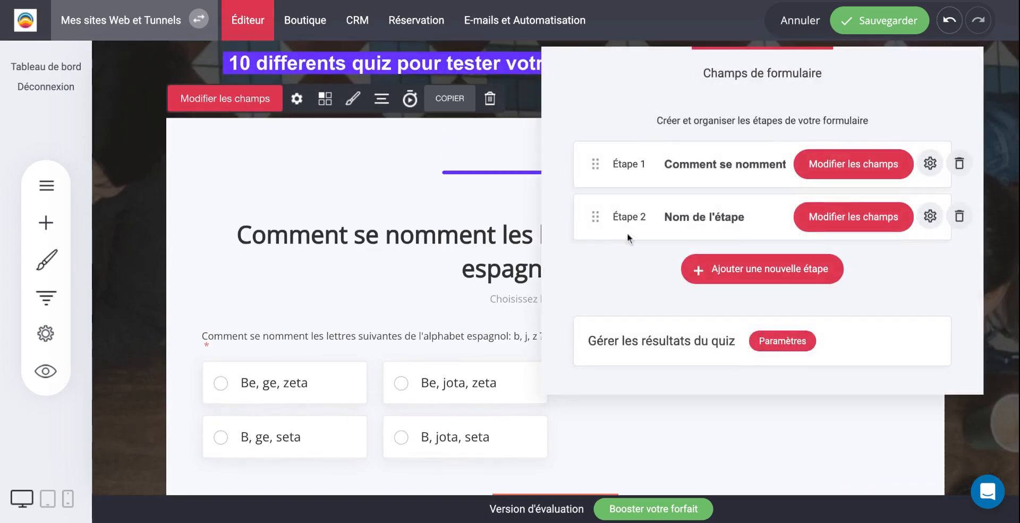
pyautogui.click(866, 227)
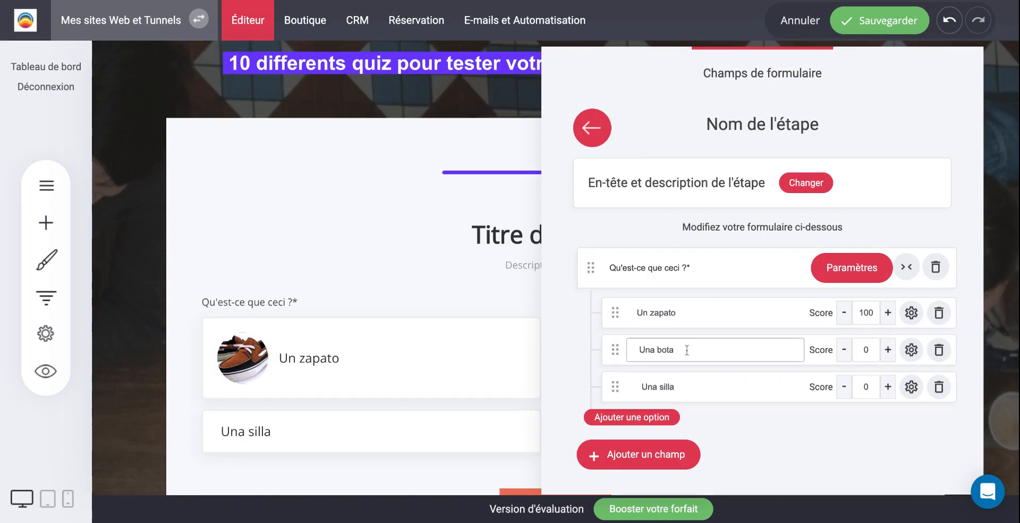
# Copy the "Una bota" answer text for an image search, close the form fields and look over the quiz on the page.
pyautogui.tripleClick(687, 349)
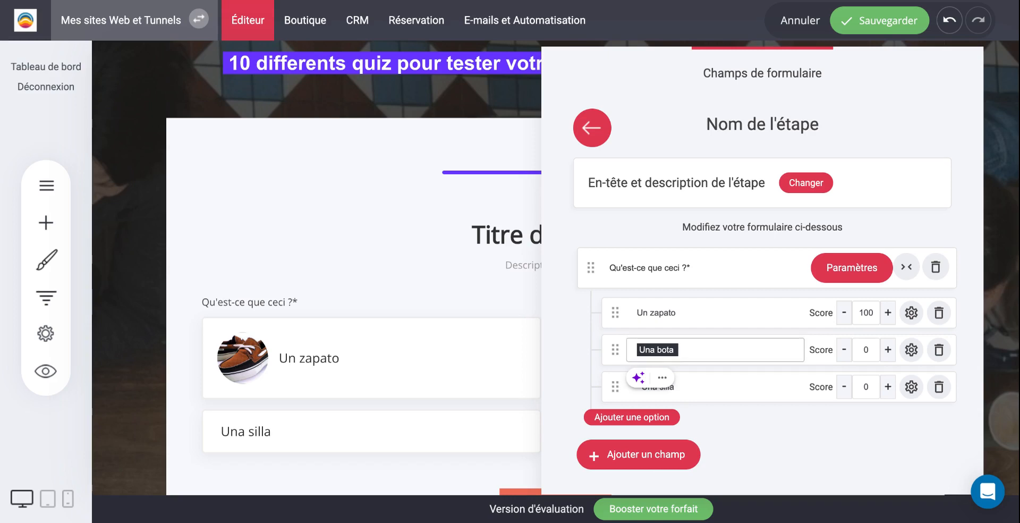
pyautogui.click(259, 438)
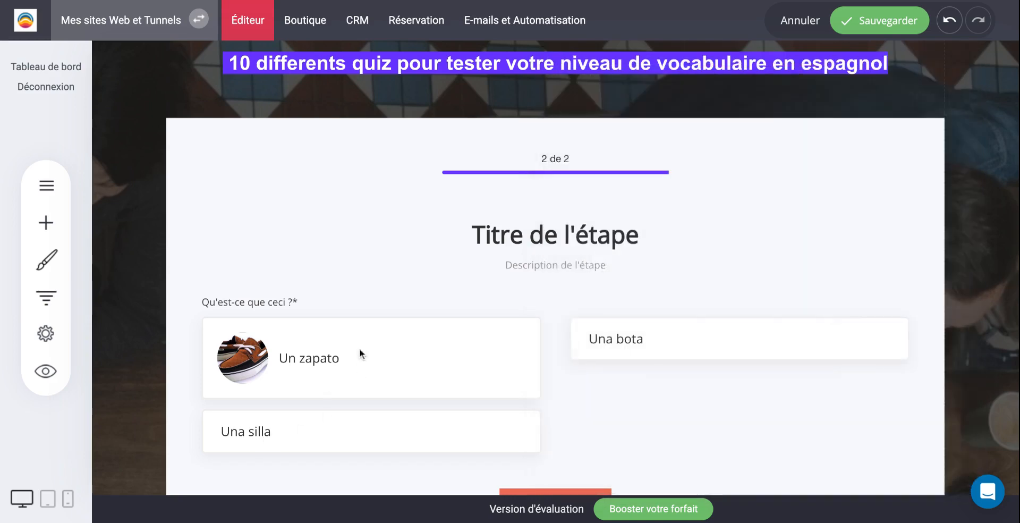
pyautogui.scroll(-2, 510, 340)
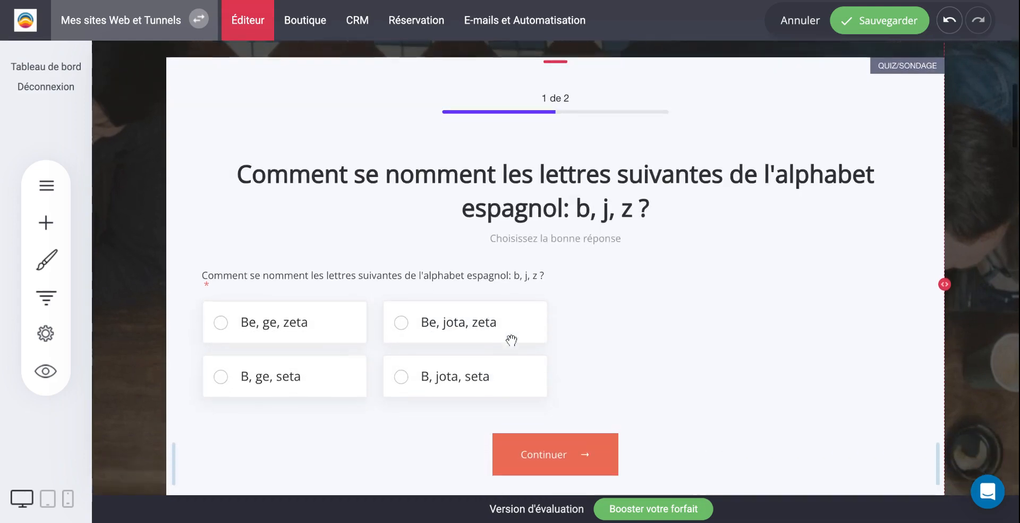
pyautogui.scroll(4, 378, 189)
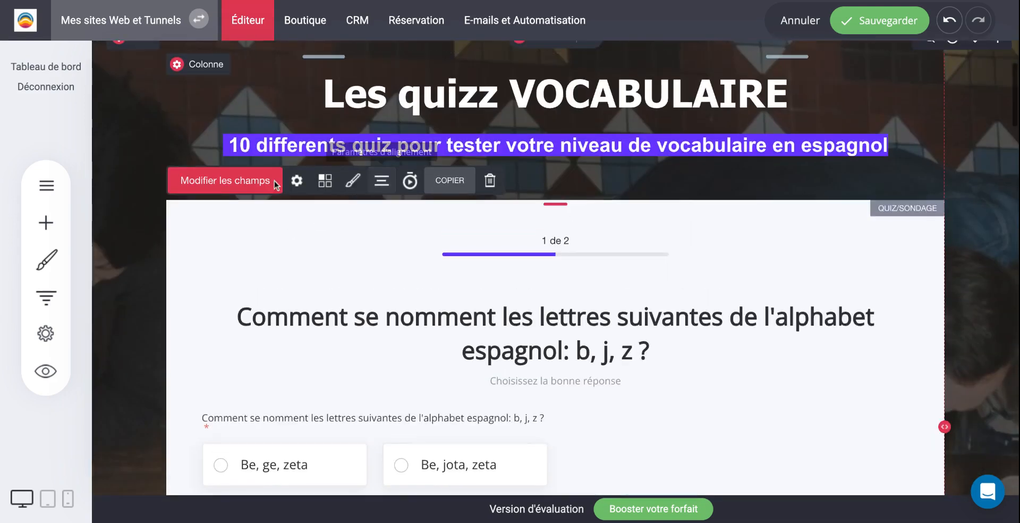
# In the second step's fields, upload a boot picture and assign it as the option image of the "Una bota" answer.
pyautogui.click(255, 181)
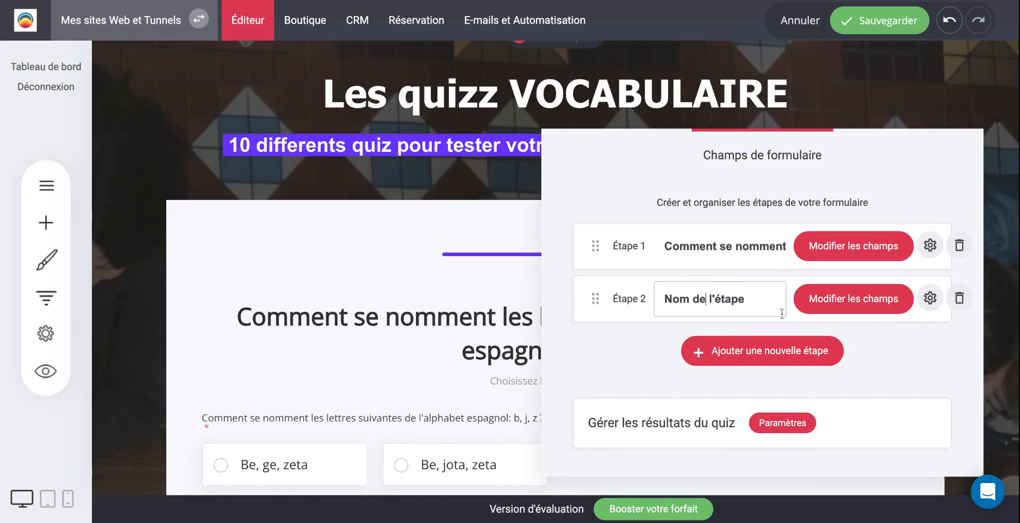
pyautogui.click(854, 303)
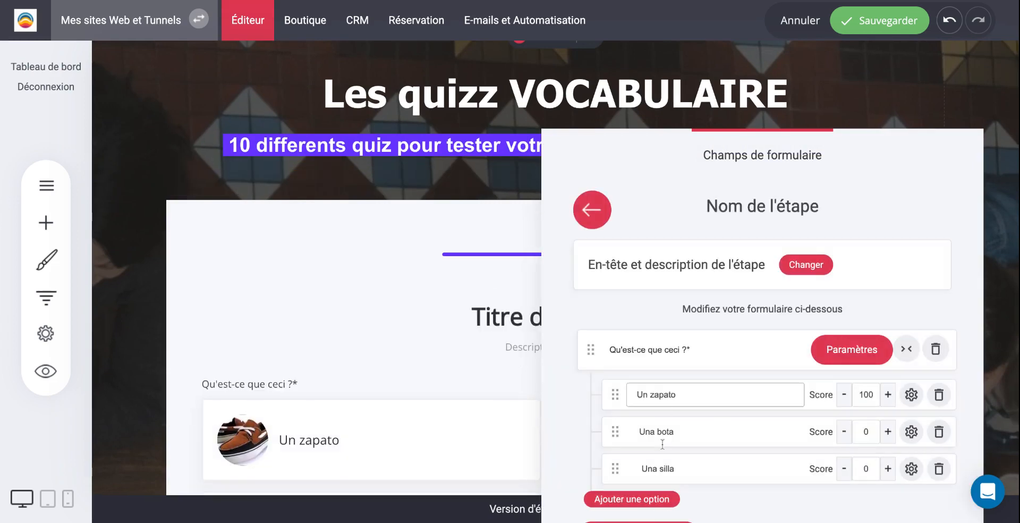
pyautogui.click(912, 431)
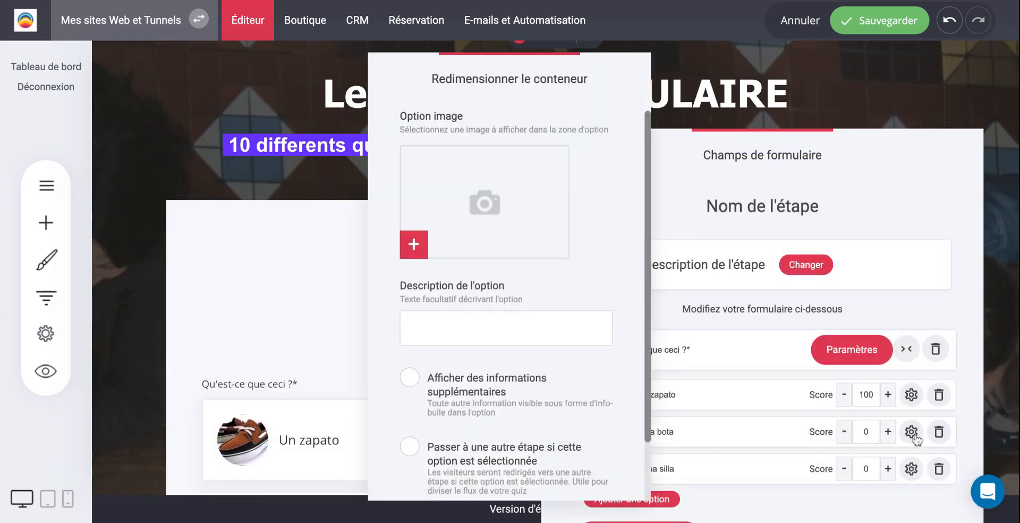
pyautogui.click(419, 251)
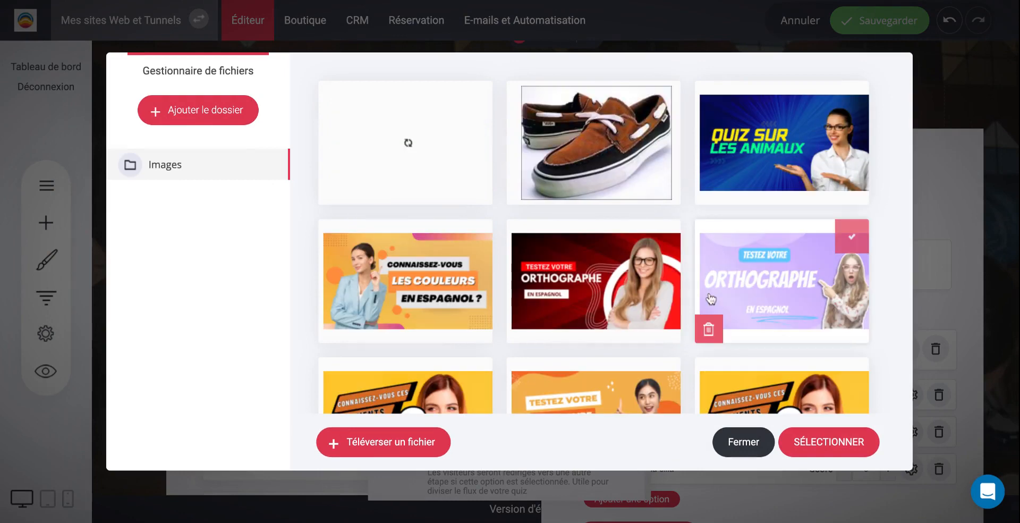
pyautogui.click(476, 96)
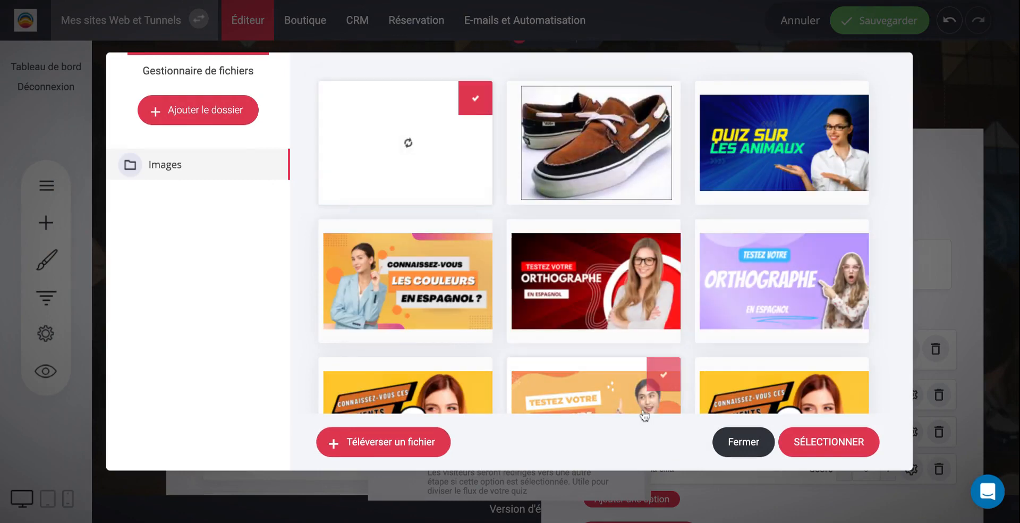
pyautogui.click(831, 448)
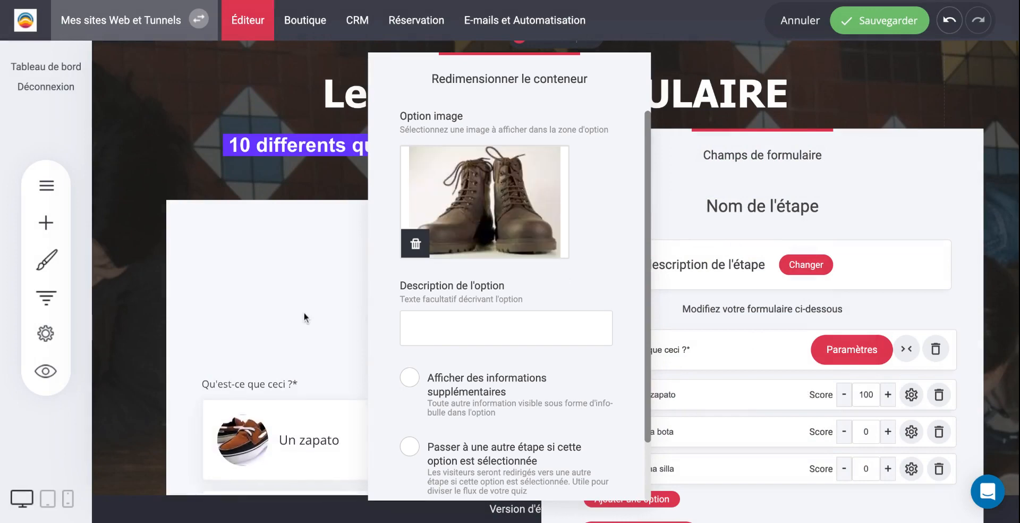
pyautogui.click(299, 312)
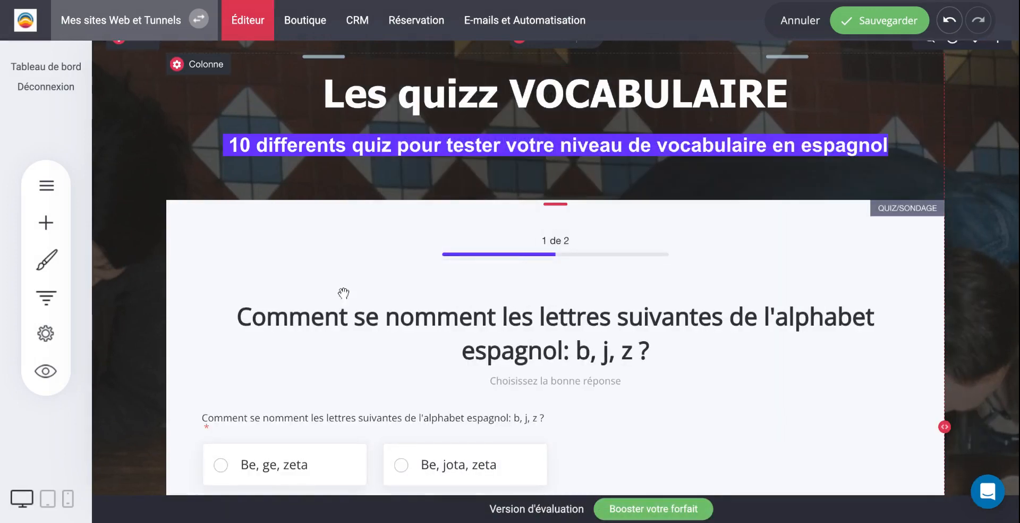
# Reopen the second step's fields, copy the "Una silla" answer text and search Google Images for it.
pyautogui.scroll(-5, 553, 376)
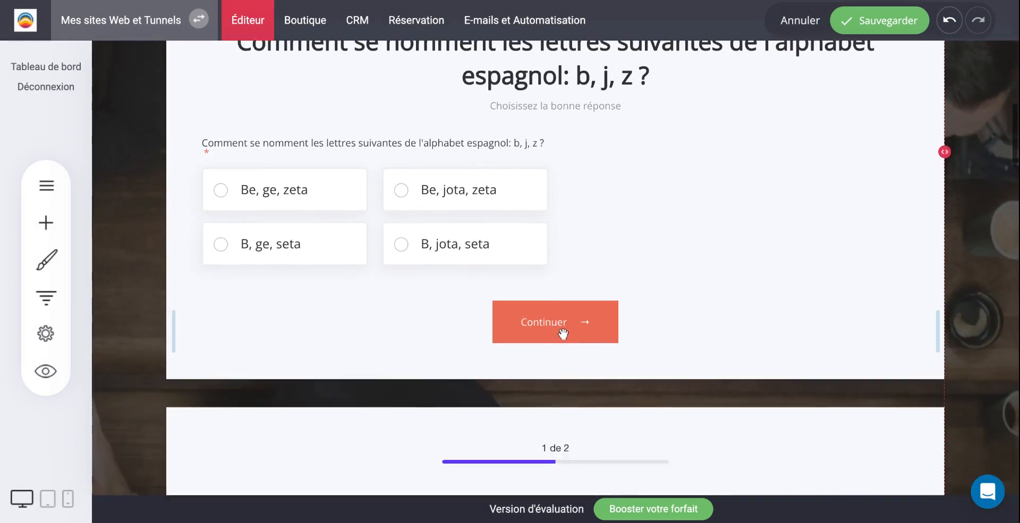
pyautogui.scroll(5, 578, 369)
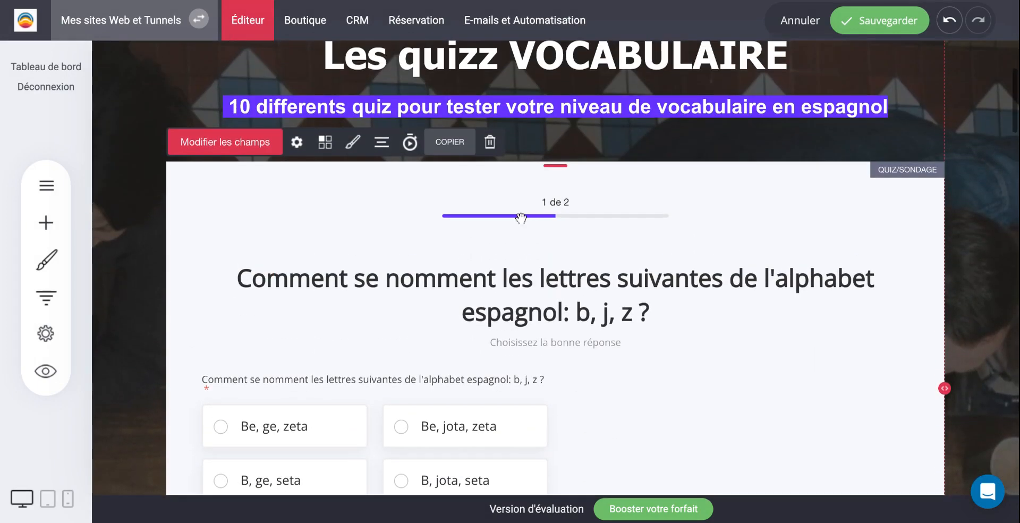
pyautogui.click(238, 143)
pyautogui.click(888, 273)
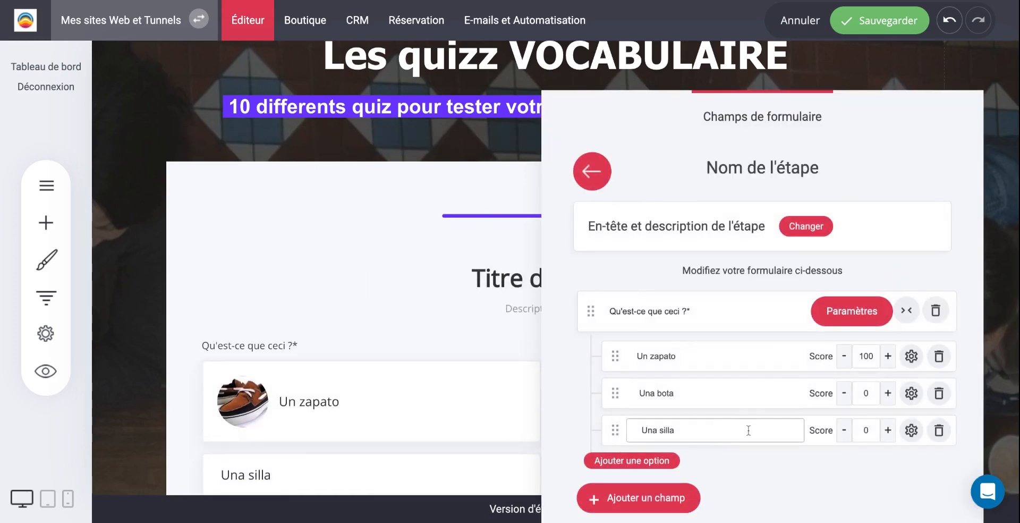
pyautogui.tripleClick(749, 430)
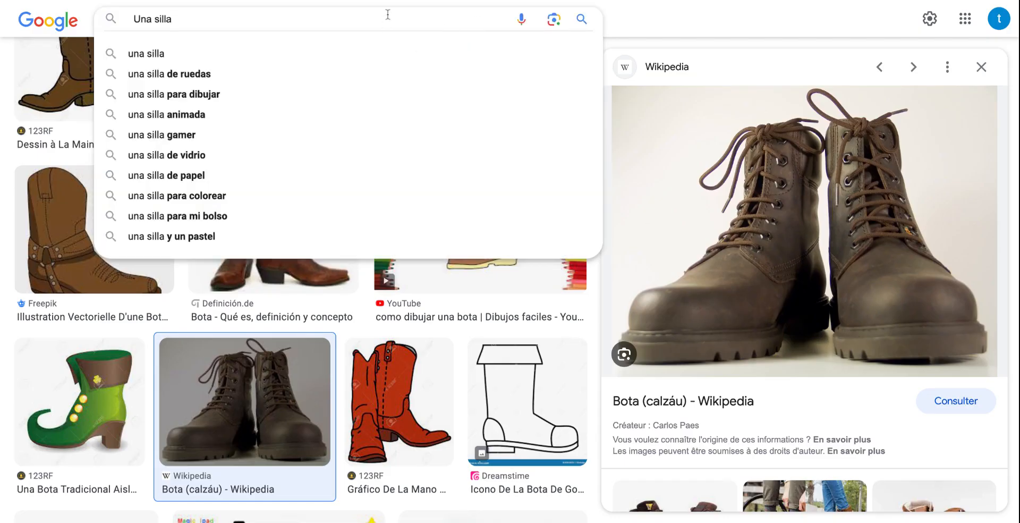
pyautogui.press('Return')
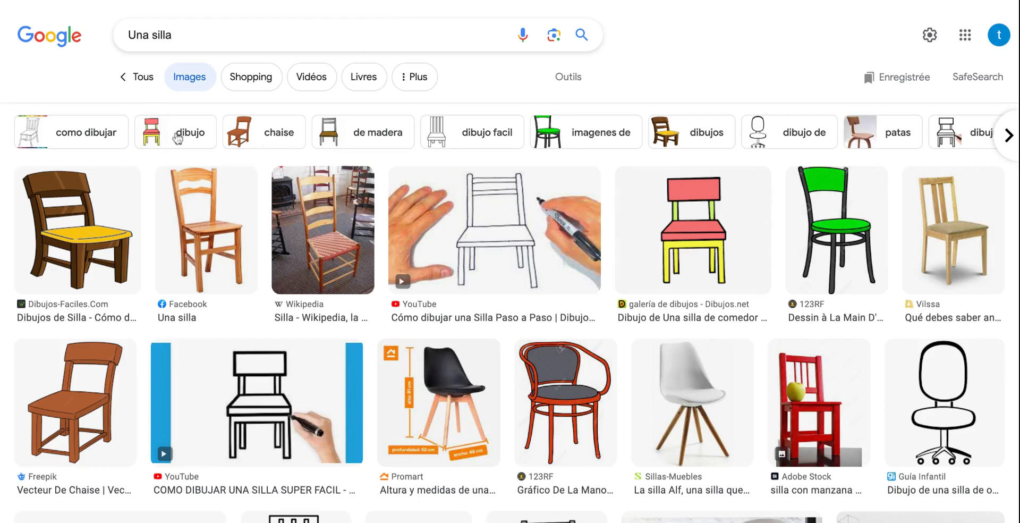
# Browse the chair pictures in the search results and choose the red and yellow chair drawing from Dibujos.net.
pyautogui.scroll(-5, 195, 157)
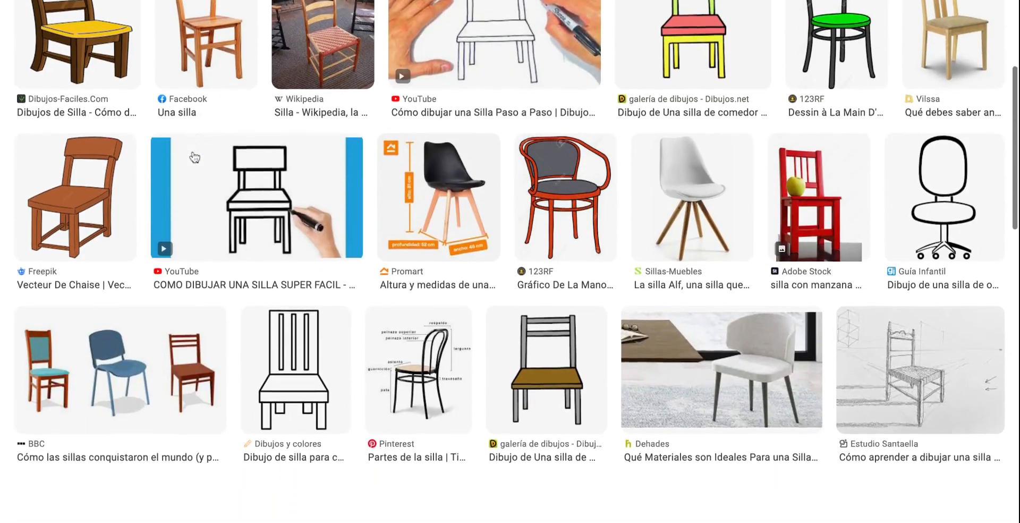
pyautogui.scroll(5, 210, 151)
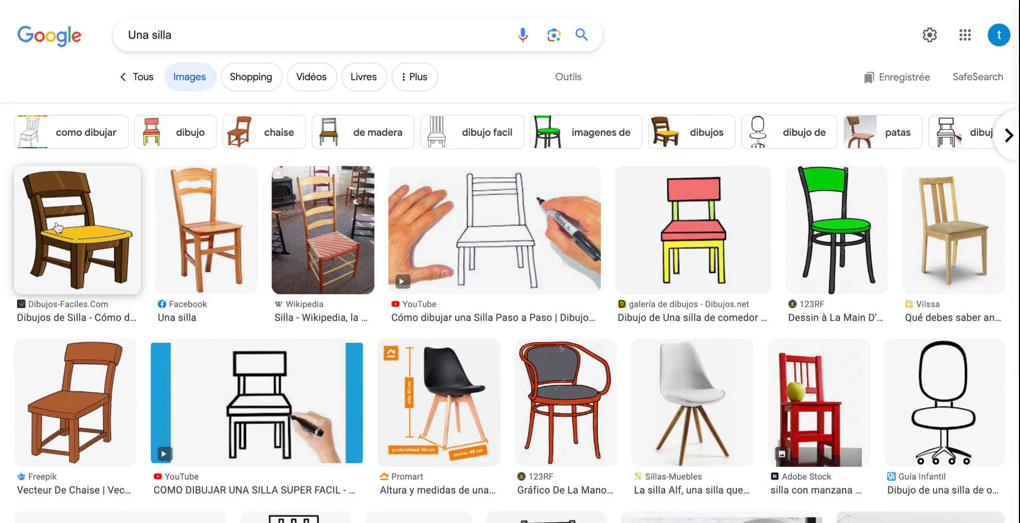
pyautogui.click(318, 213)
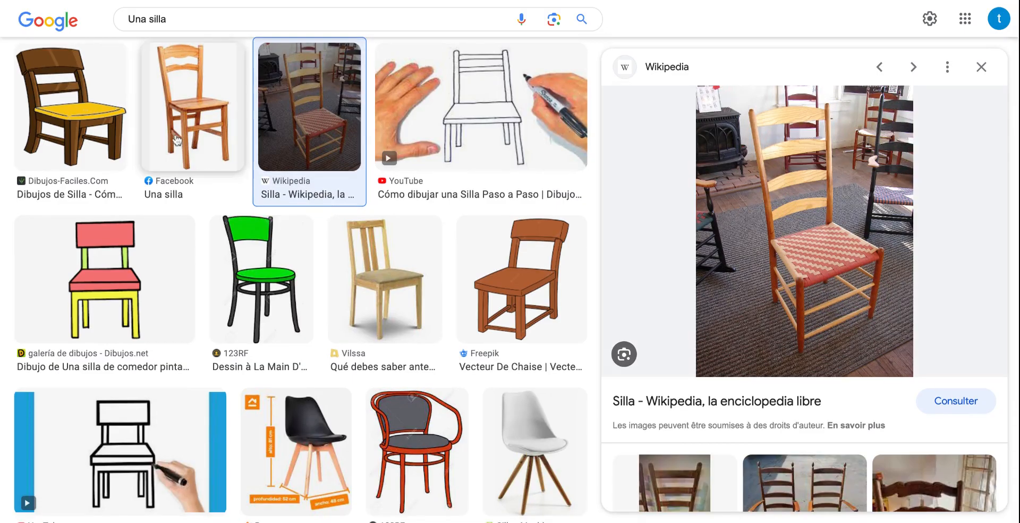
pyautogui.click(177, 140)
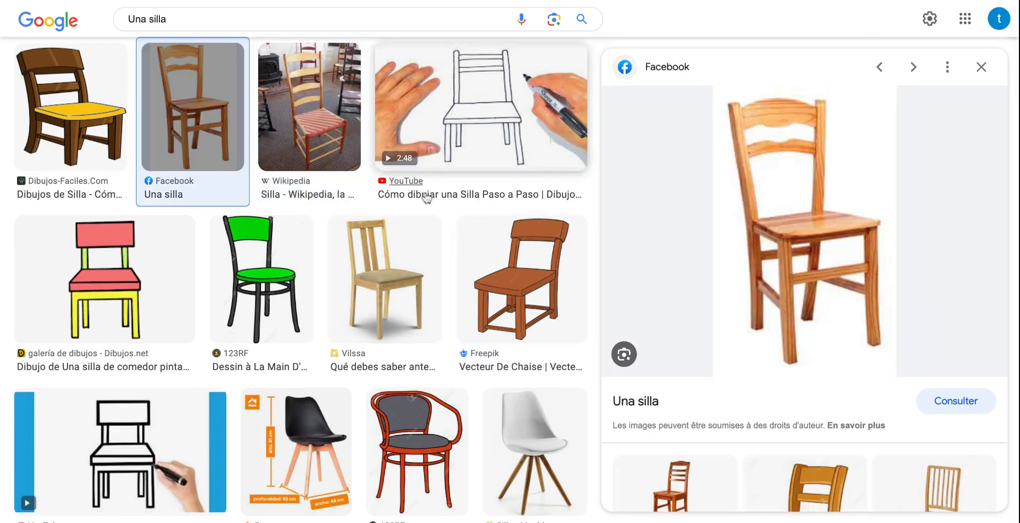
pyautogui.click(89, 260)
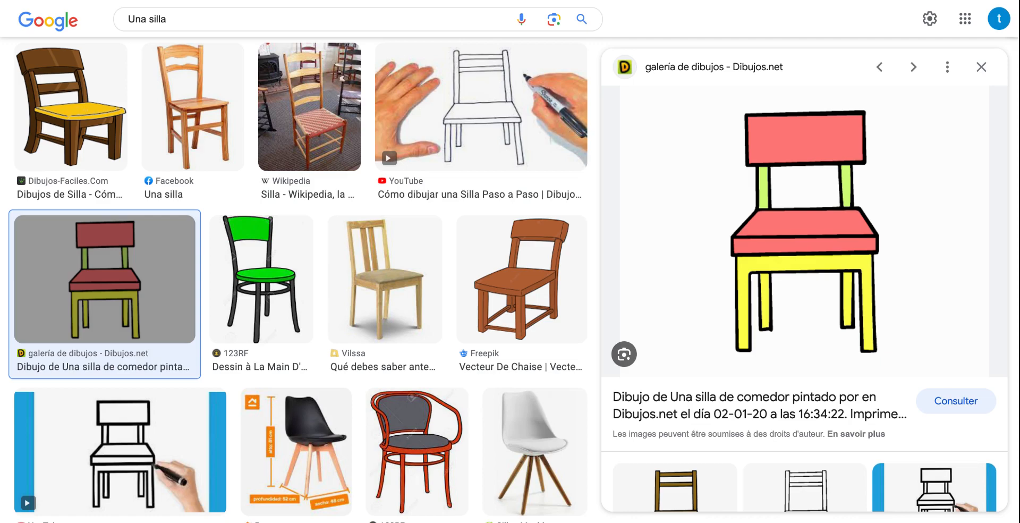
# Back in the quiz editor, upload the chair drawing and assign it as the option image of the "Una silla" answer.
pyautogui.hotkey('ctrl', 'Tab')
pyautogui.click(728, 426)
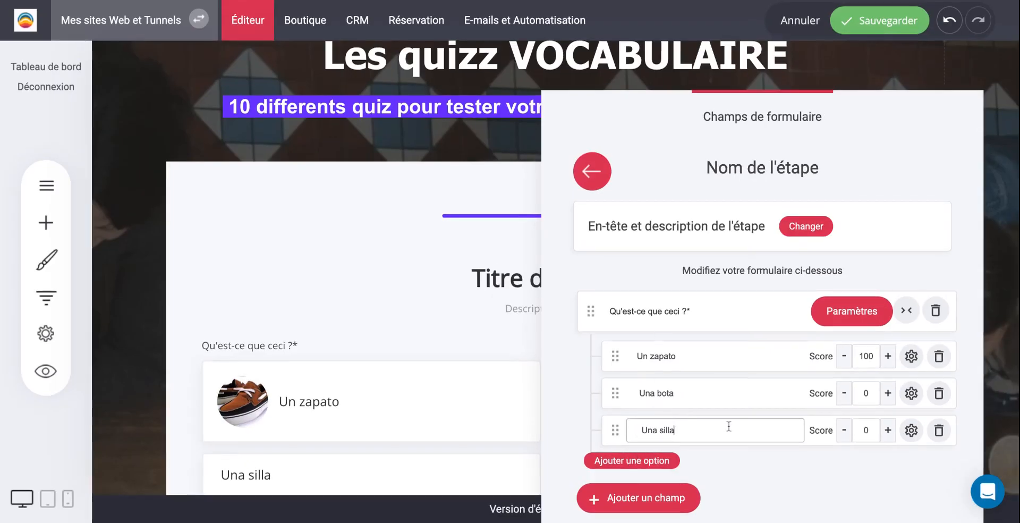
pyautogui.click(913, 430)
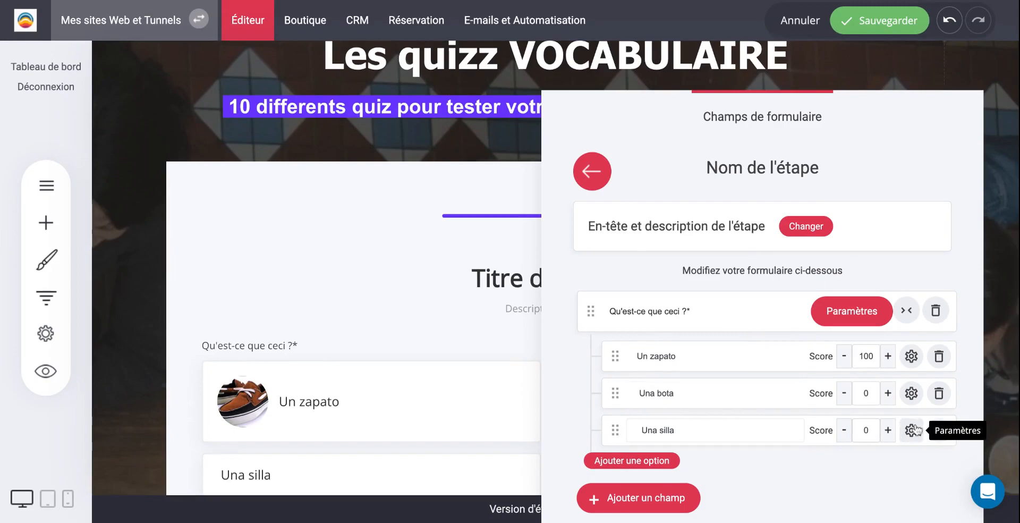
pyautogui.click(913, 430)
pyautogui.click(413, 241)
pyautogui.click(147, 177)
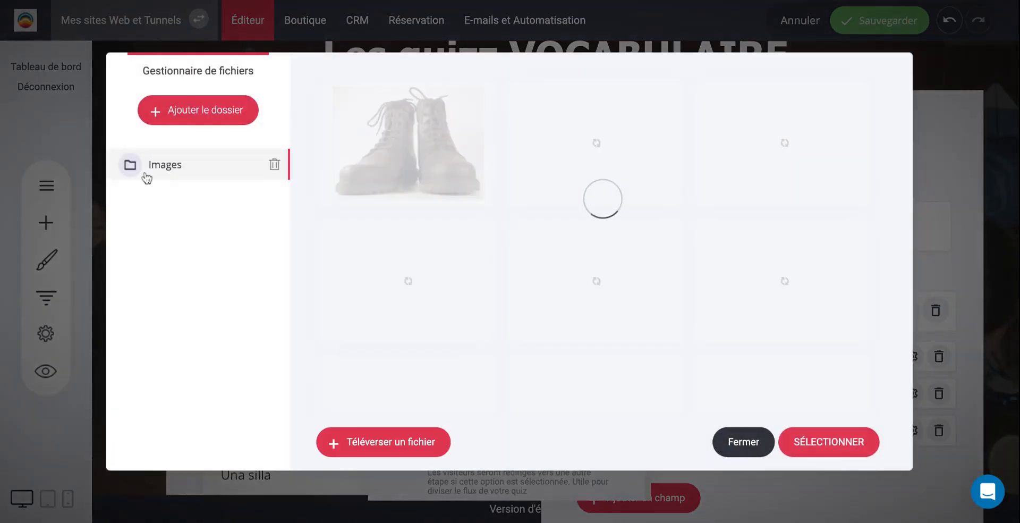
pyautogui.click(381, 446)
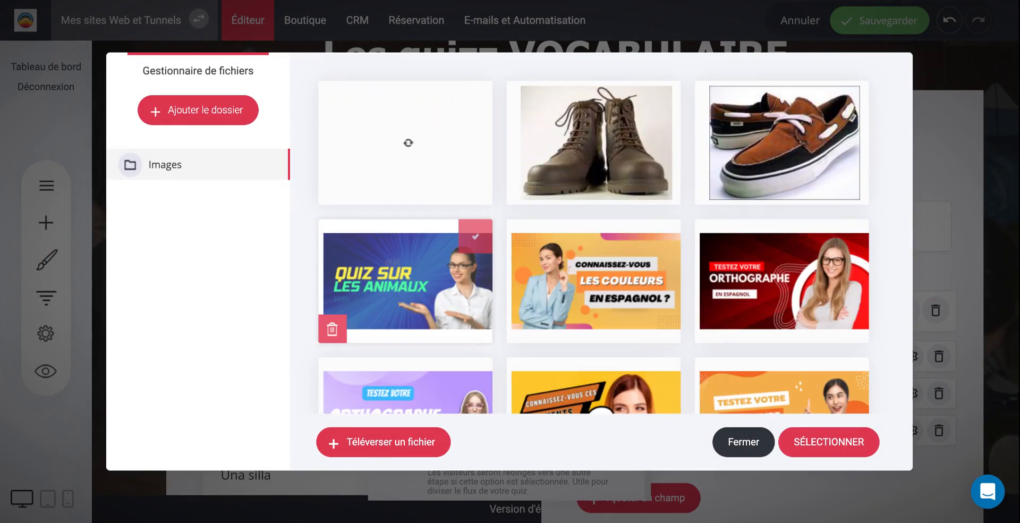
pyautogui.click(468, 105)
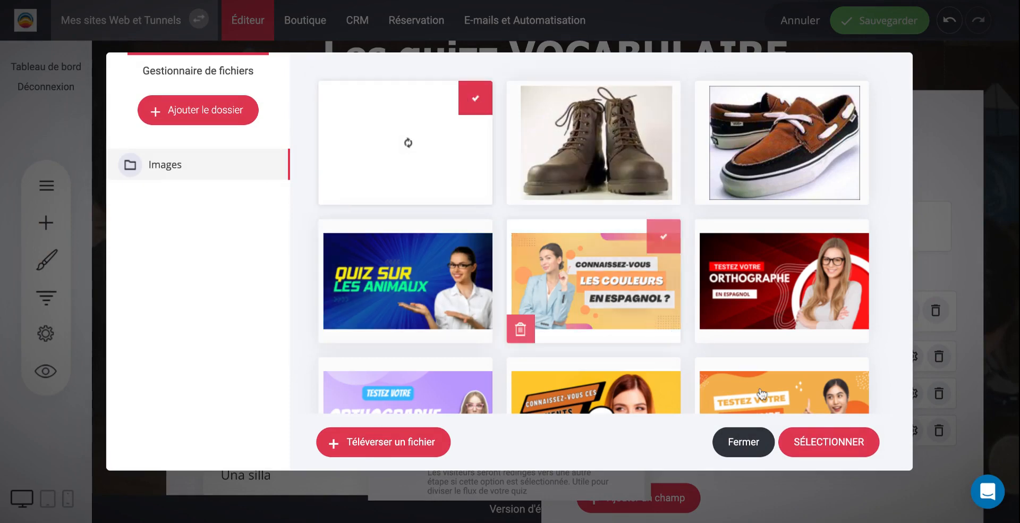
pyautogui.click(824, 442)
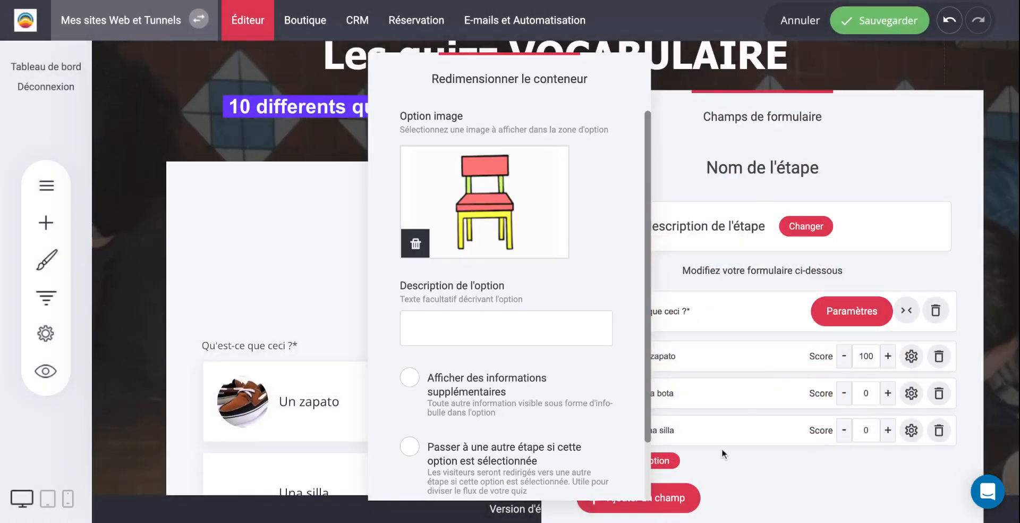
pyautogui.click(336, 278)
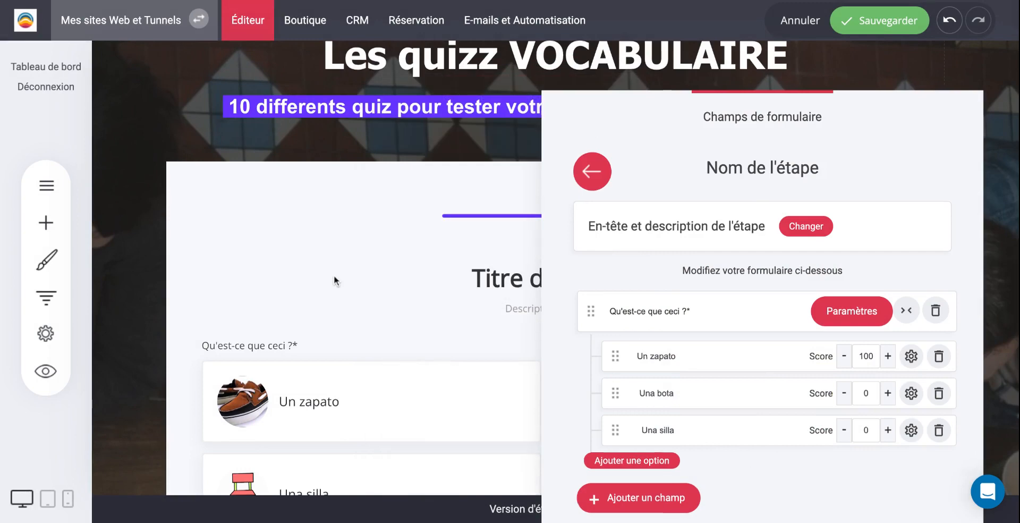
# Close the form fields and look over the quiz's first step on the page.
pyautogui.click(333, 276)
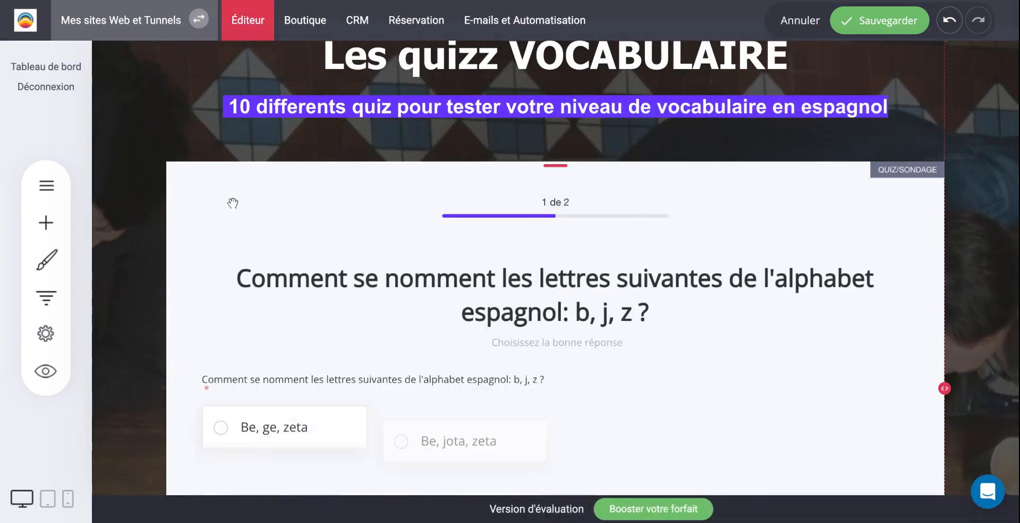
pyautogui.scroll(-1, 530, 270)
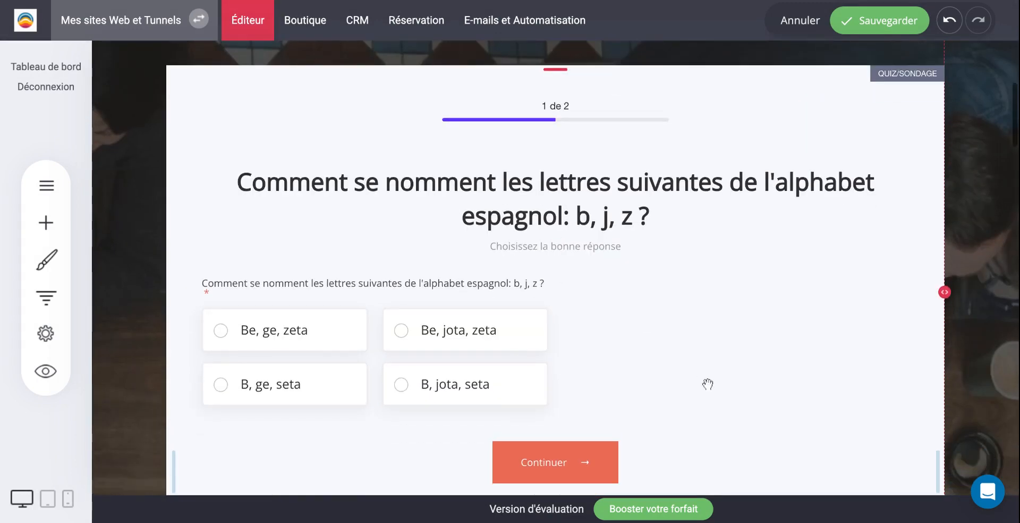
pyautogui.click(536, 468)
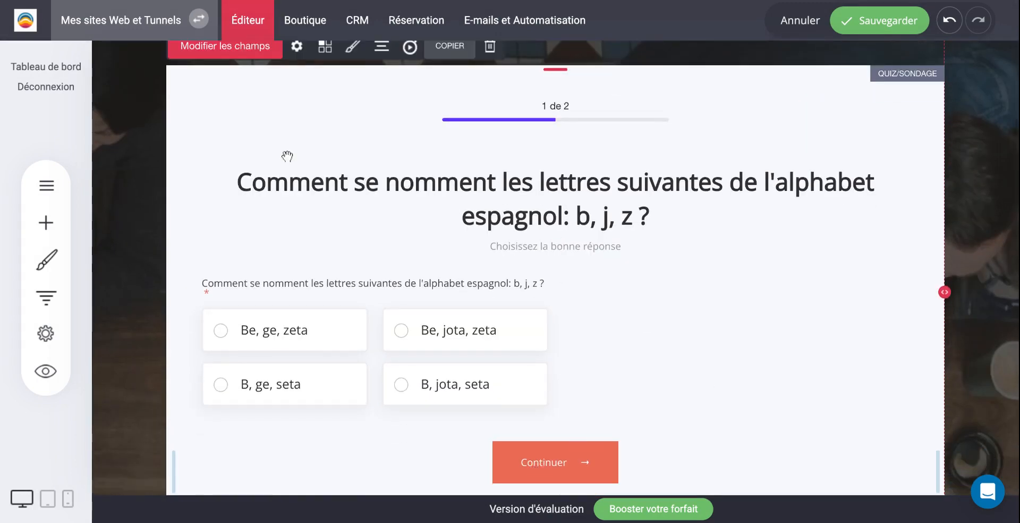
# Open the second step's fields and set its step title to "Qu'est ce que ceci ?".
pyautogui.click(251, 49)
pyautogui.click(689, 199)
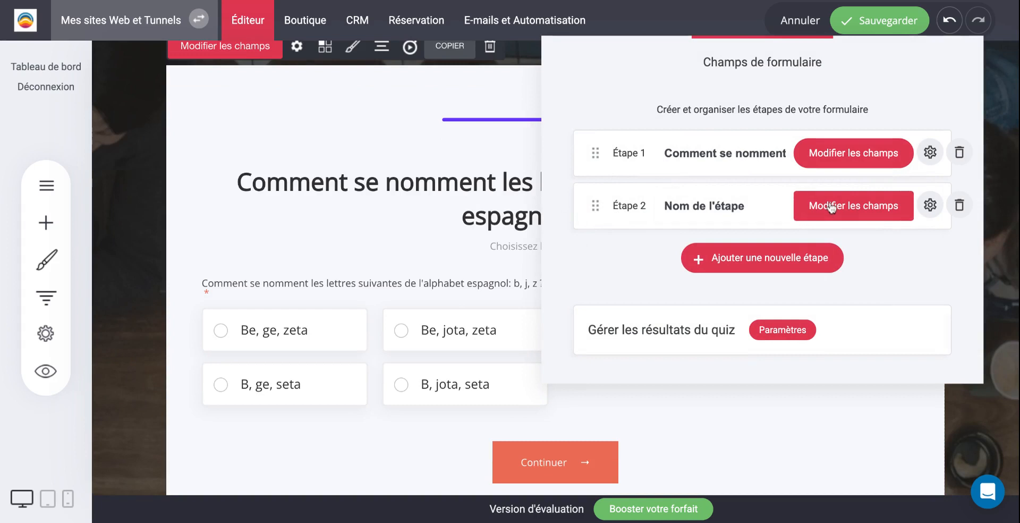
pyautogui.click(893, 210)
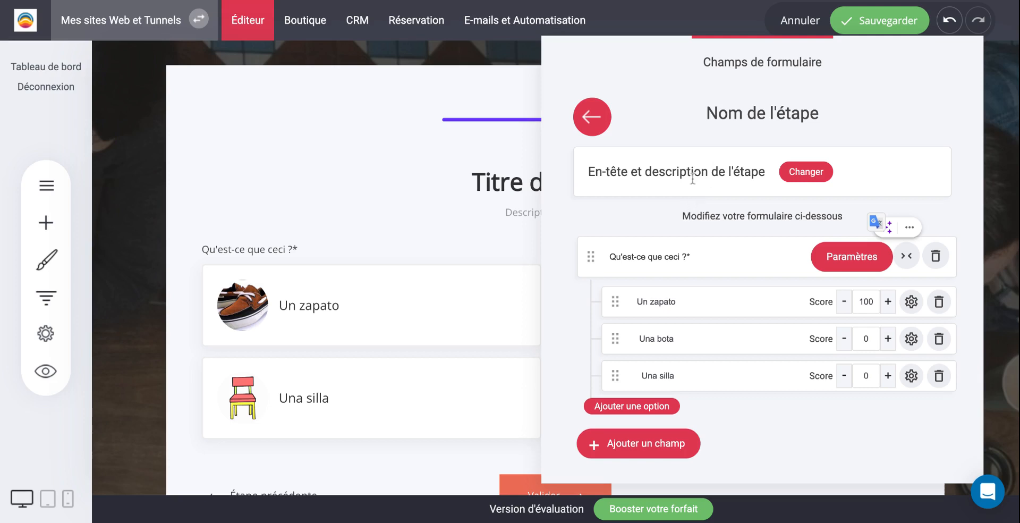
pyautogui.click(793, 172)
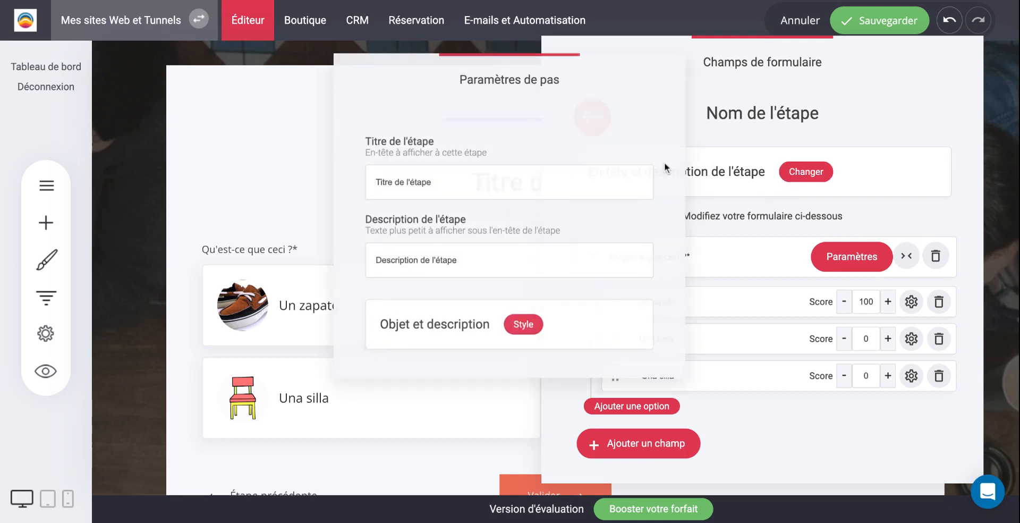
pyautogui.tripleClick(490, 185)
pyautogui.write('Que')
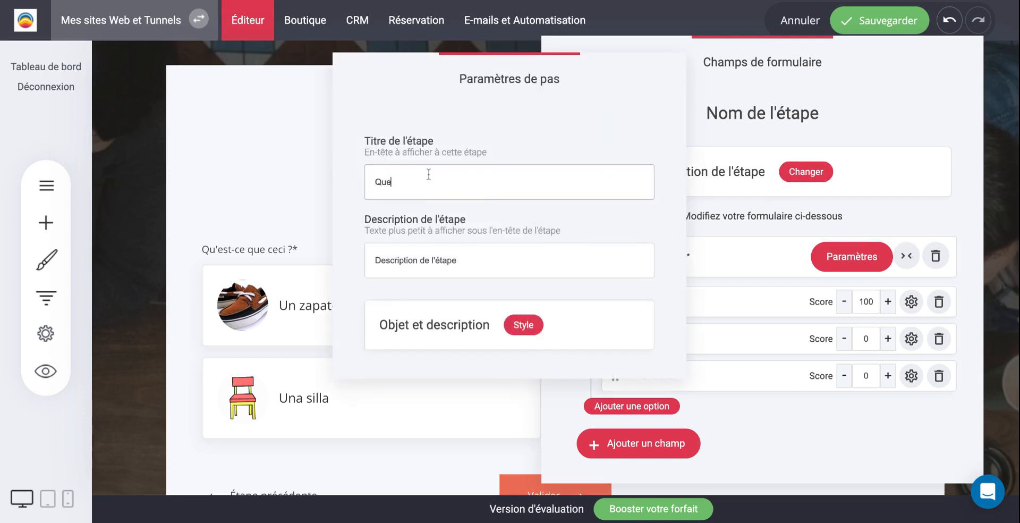
pyautogui.write('est ce que')
pyautogui.write(' ceci?')
pyautogui.press('Left')
# Replace the second step's placeholder description with "Choisissez la bonne réponse" and close the step settings.
pyautogui.tripleClick(479, 260)
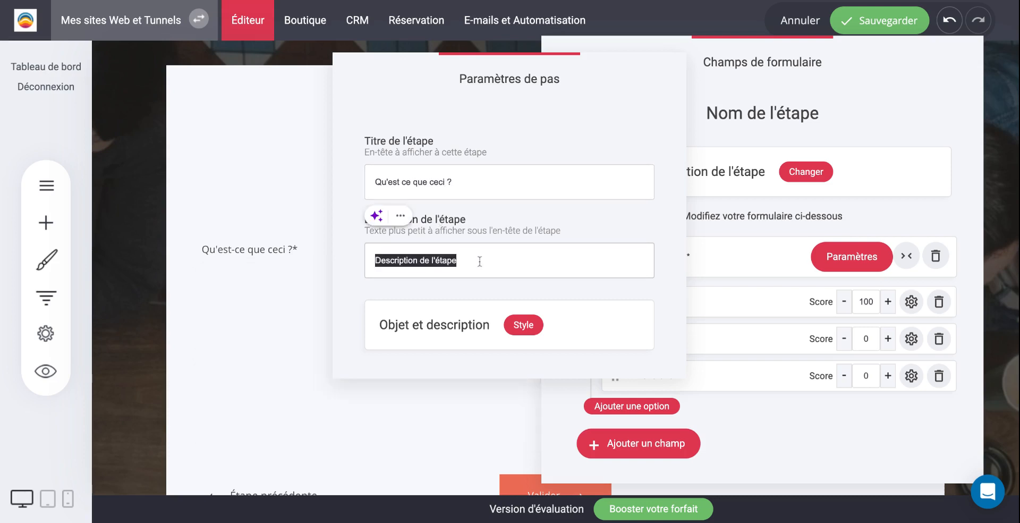
pyautogui.press('BackSpace')
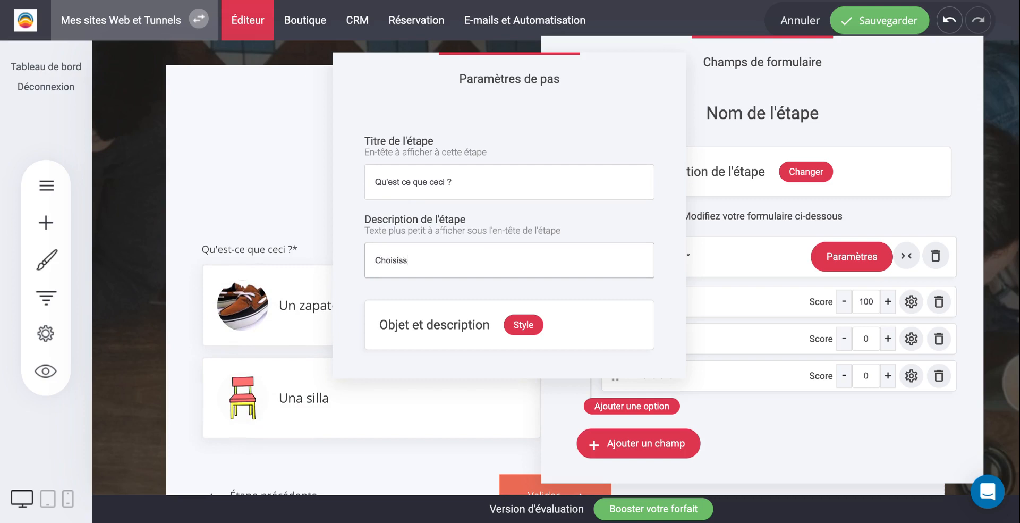
pyautogui.write('Choisissez la bonne')
pyautogui.write(' re')
pyautogui.write('ponse')
pyautogui.click(706, 215)
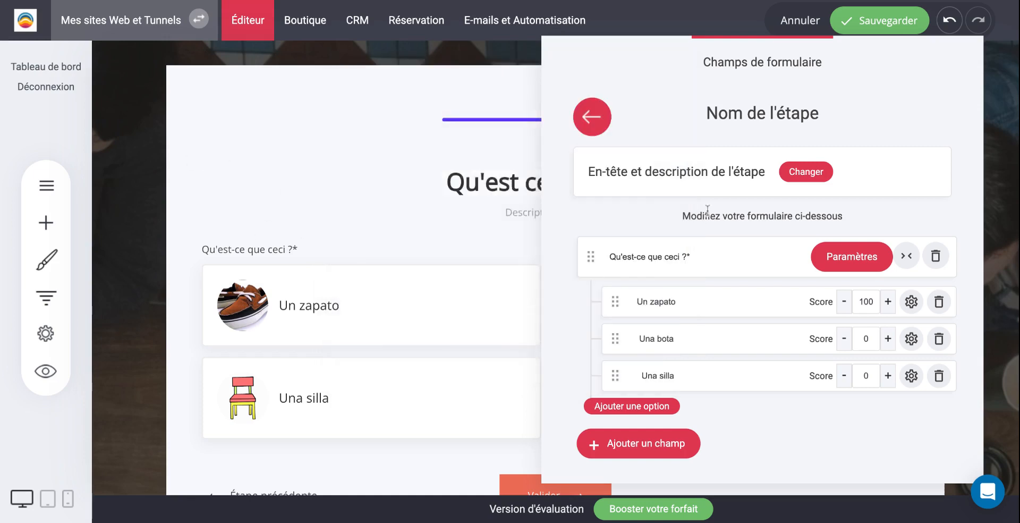
# Set the box layout of the "Qu'est-ce que ceci ?" question to "Empilé (avec image, si défini)".
pyautogui.click(839, 264)
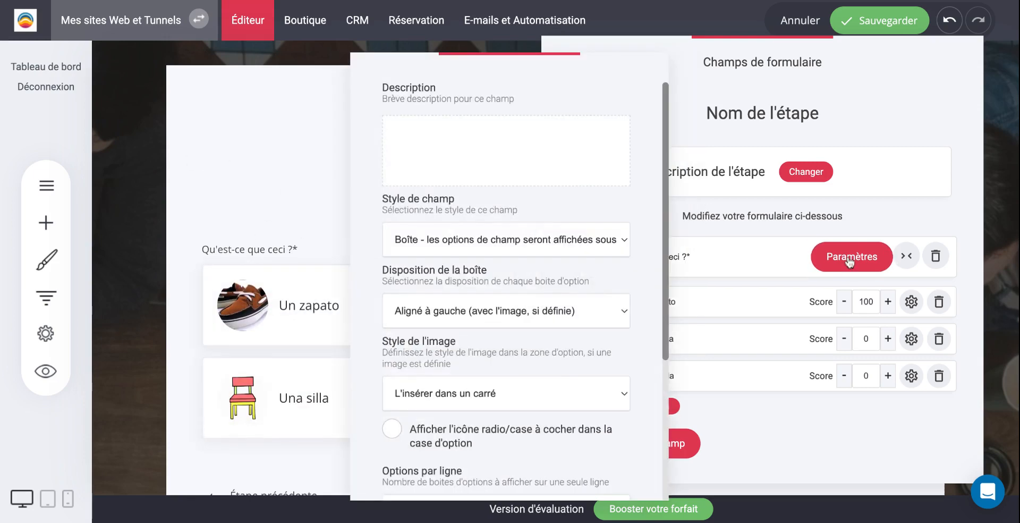
pyautogui.click(557, 322)
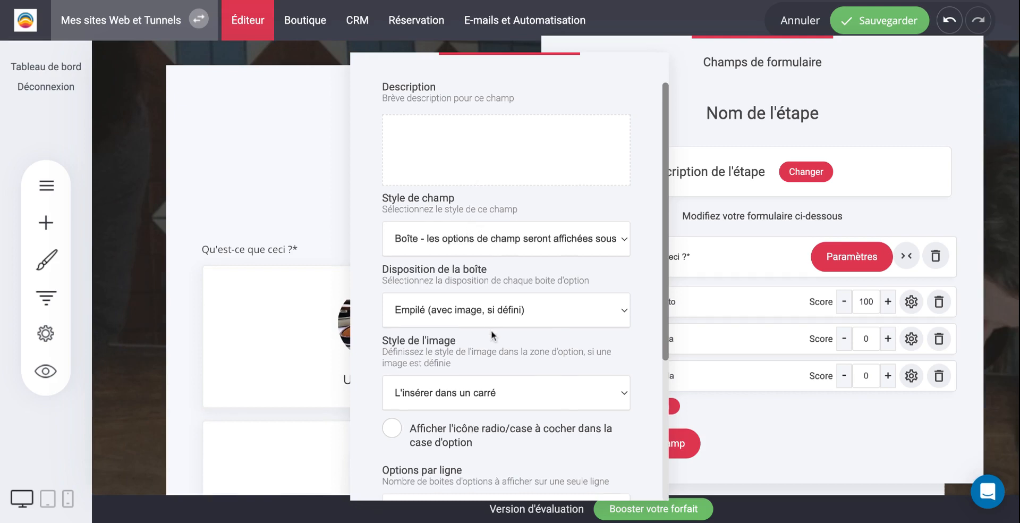
pyautogui.scroll(-2, 492, 332)
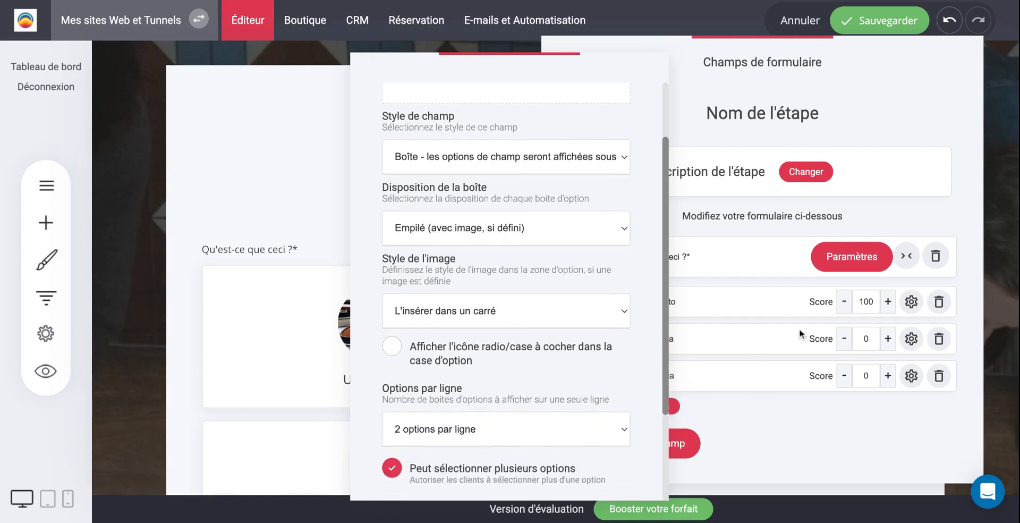
pyautogui.click(868, 337)
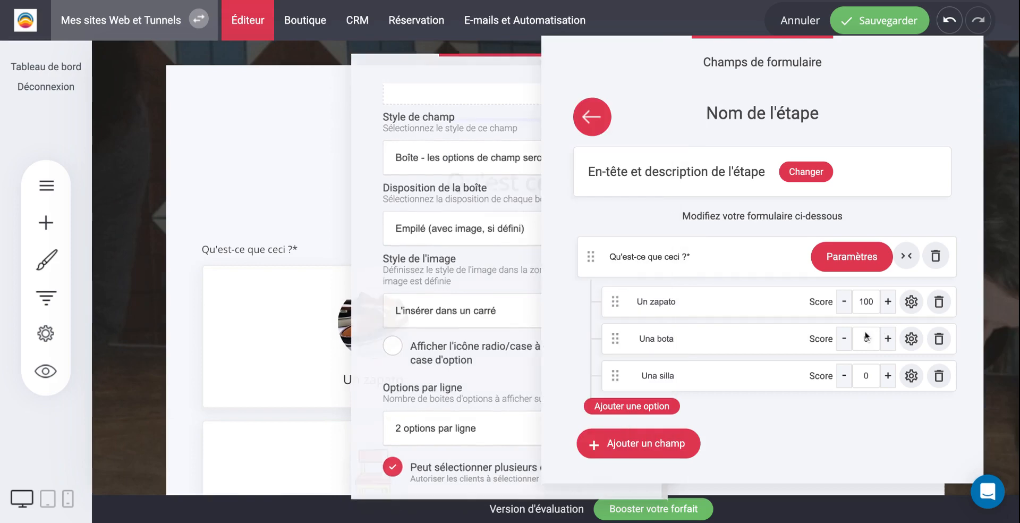
# Open the settings of the "Un zapato" answer and enter "une chaussure" as its option description.
pyautogui.click(912, 303)
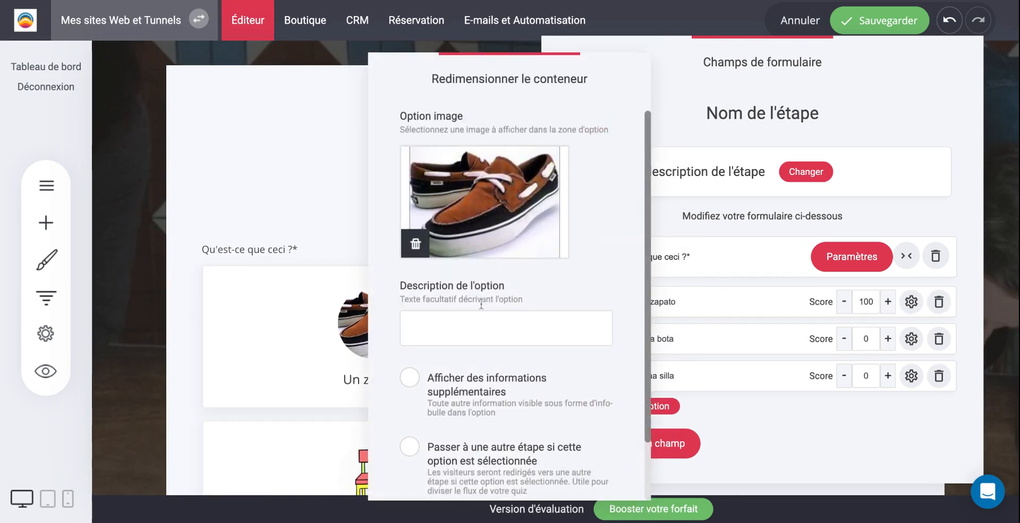
pyautogui.click(477, 445)
pyautogui.write('u')
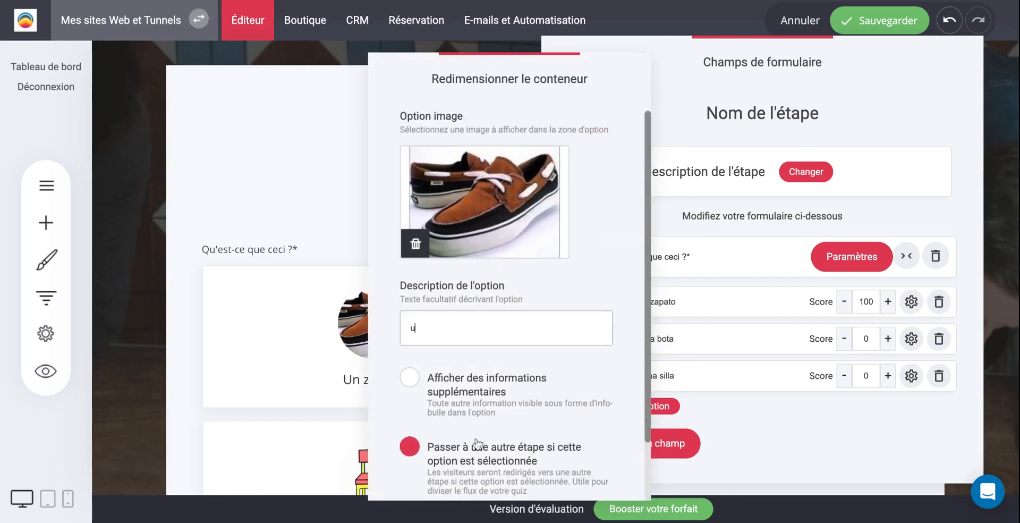
pyautogui.write('ne chaussure')
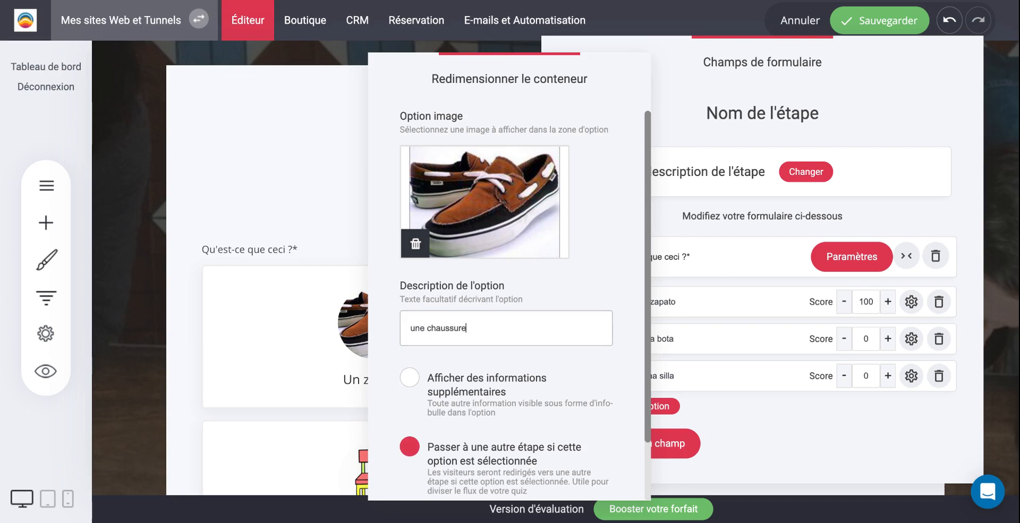
# Try out the additional-information setting of the "Un zapato" answer and switch it back off.
pyautogui.scroll(-2, 446, 475)
pyautogui.click(445, 473)
pyautogui.click(442, 460)
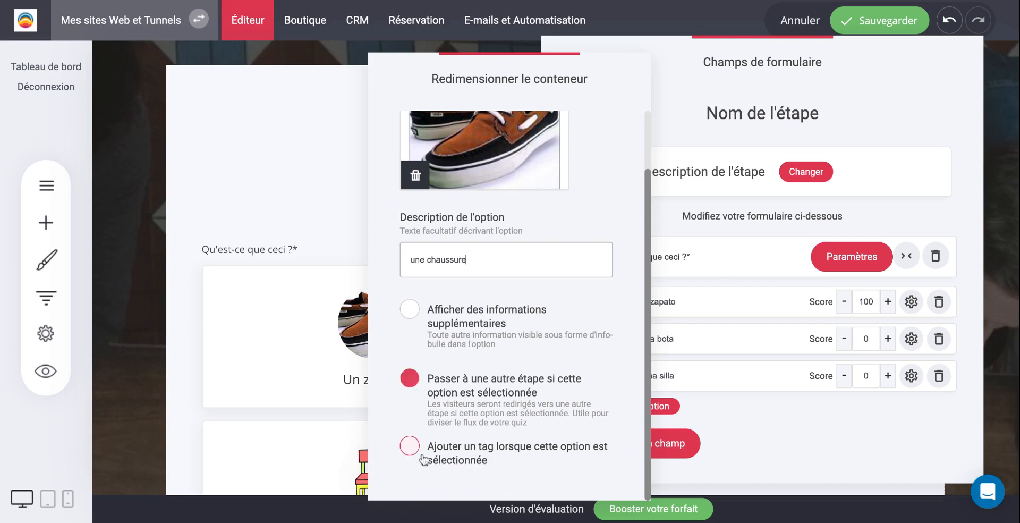
pyautogui.click(411, 313)
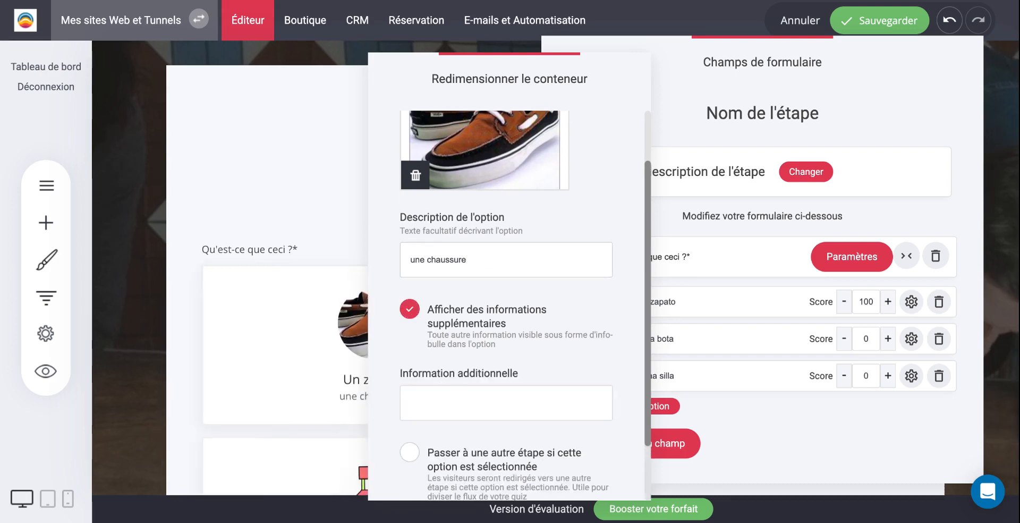
pyautogui.click(410, 309)
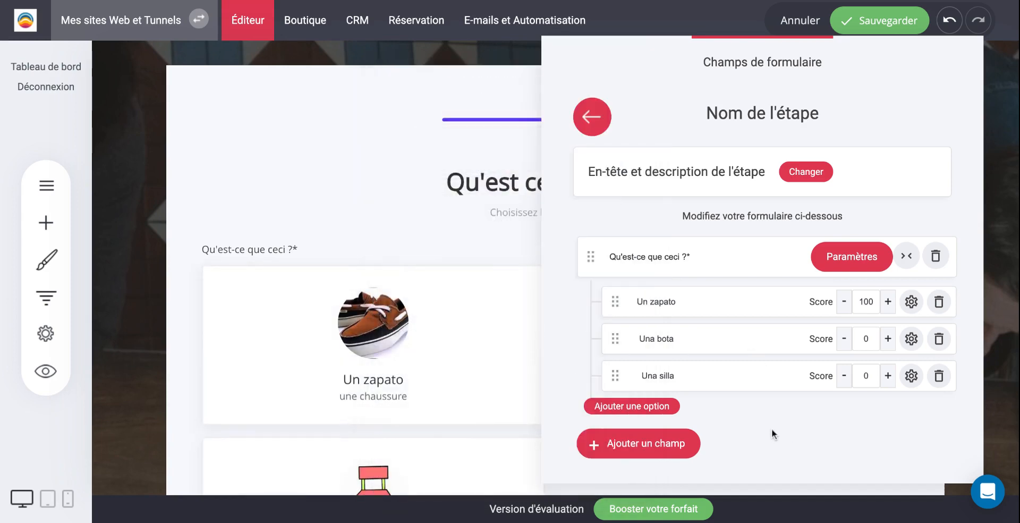
# Preview the page and test the first quiz question with the answer "Be, ge, zeta", continuing to the following step.
pyautogui.click(874, 21)
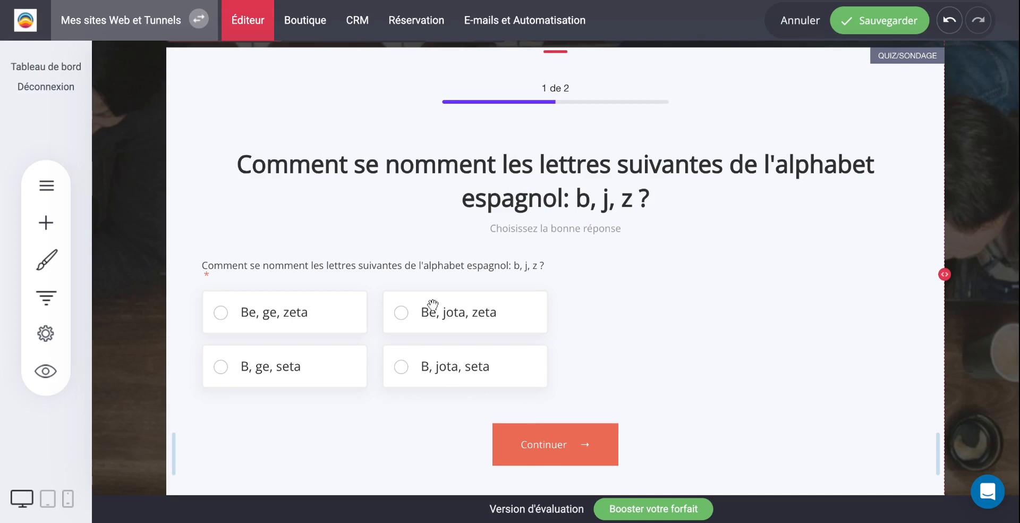
pyautogui.click(54, 375)
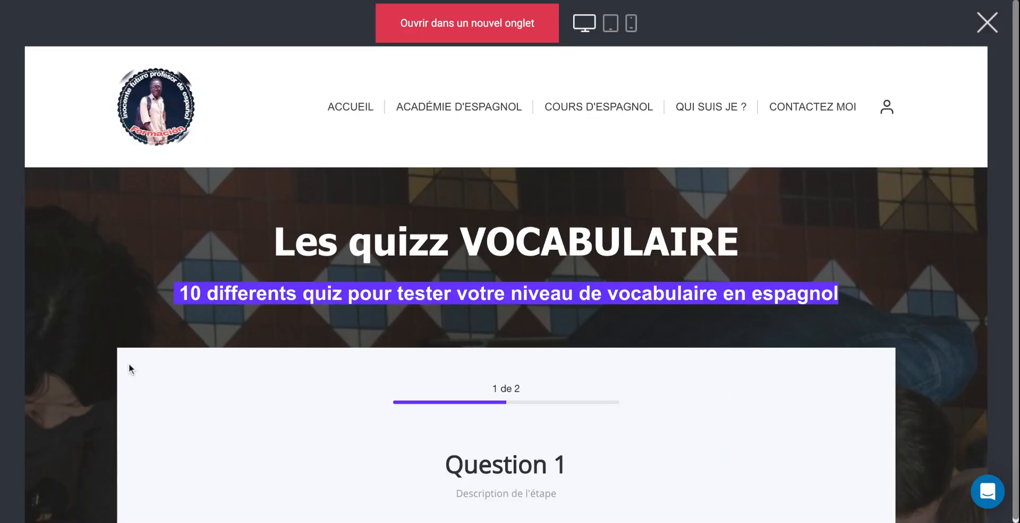
pyautogui.scroll(-5, 128, 362)
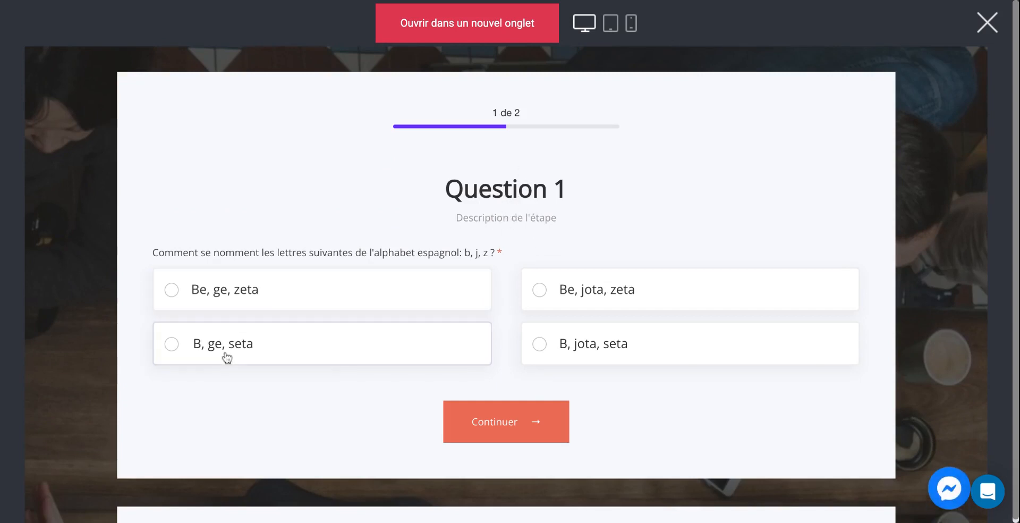
pyautogui.click(246, 291)
pyautogui.click(502, 419)
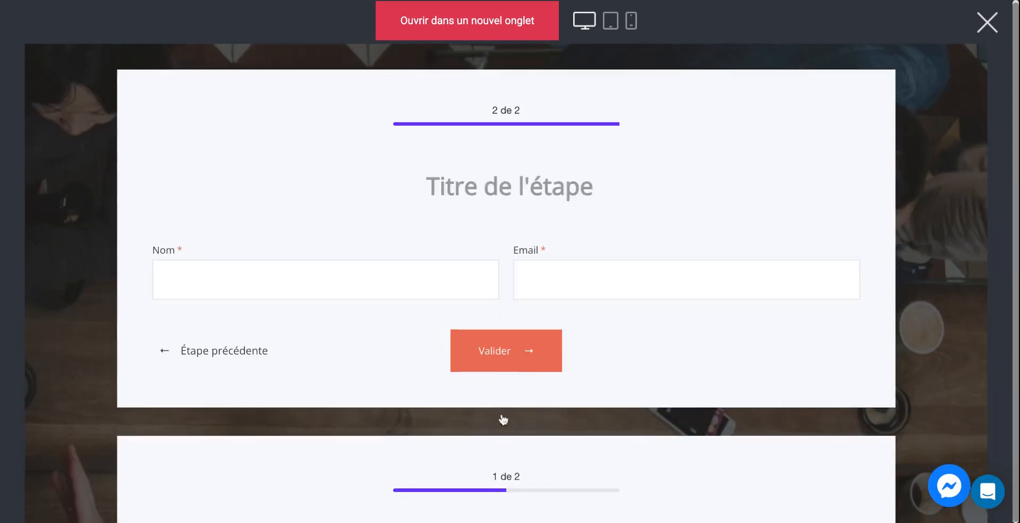
pyautogui.scroll(-5, 440, 319)
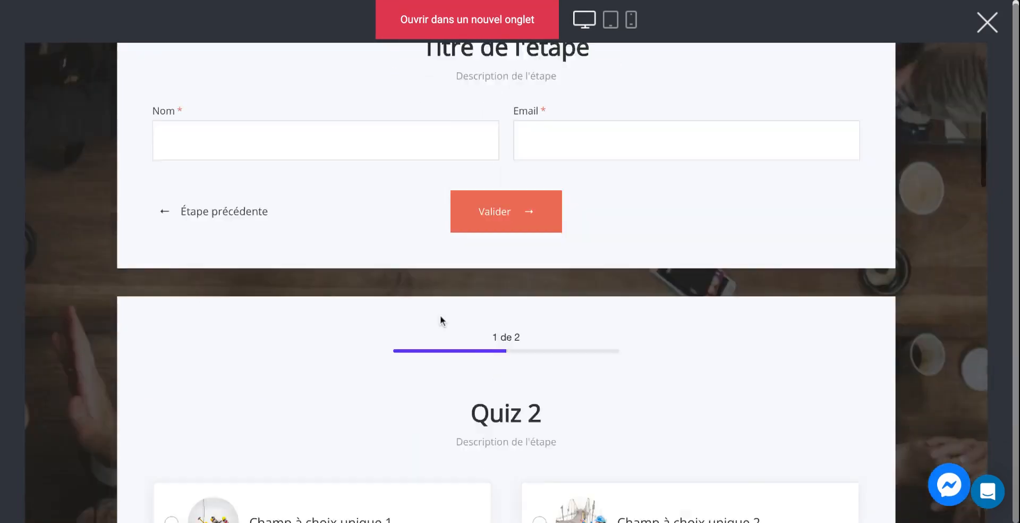
pyautogui.scroll(5, 440, 314)
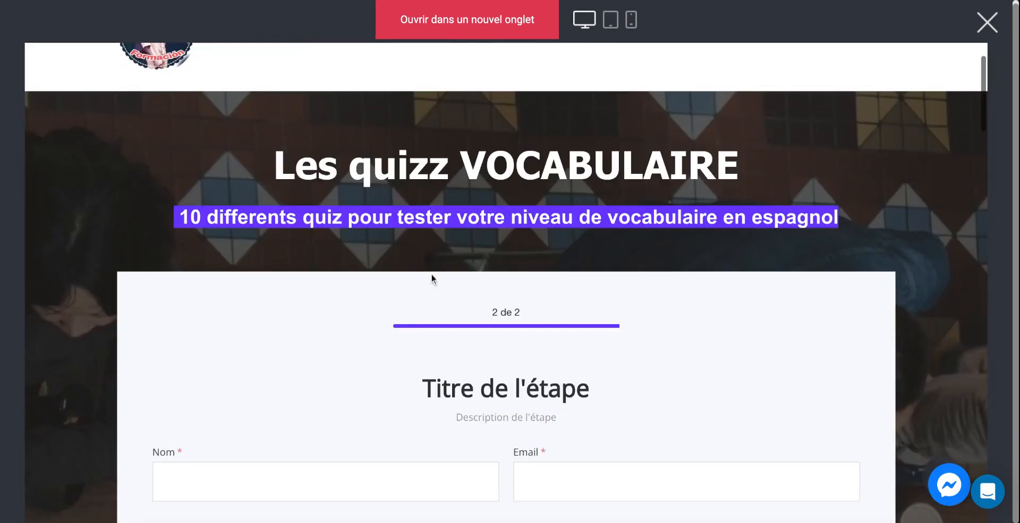
pyautogui.click(987, 22)
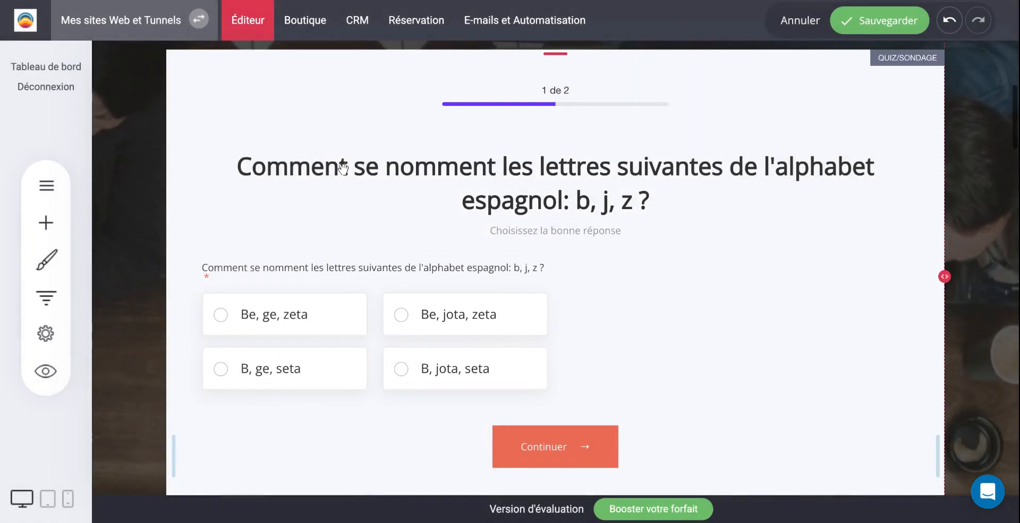
# Add a new quiz step named "etape 3" and save the page.
pyautogui.scroll(3, 342, 166)
pyautogui.moveTo(257, 246)
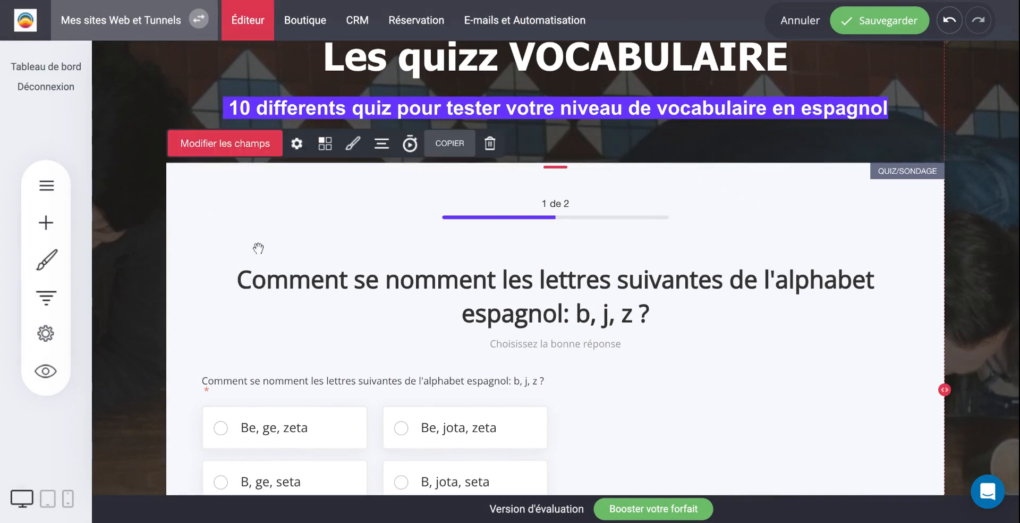
pyautogui.click(257, 142)
pyautogui.click(836, 265)
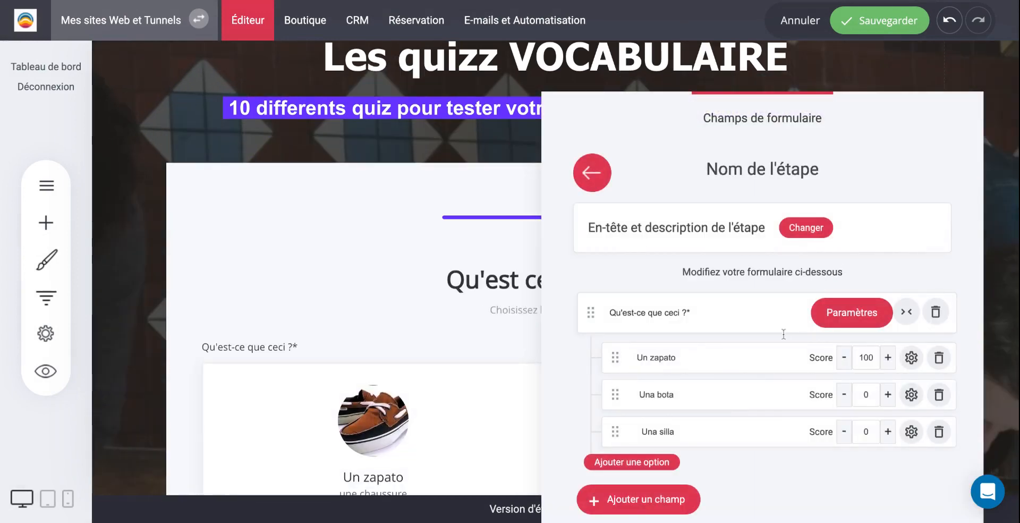
pyautogui.click(610, 170)
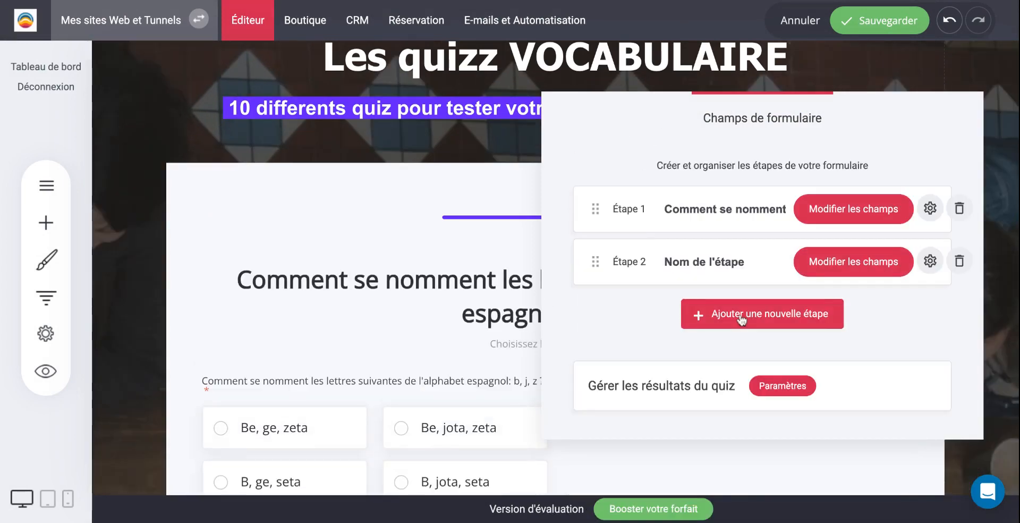
pyautogui.click(742, 320)
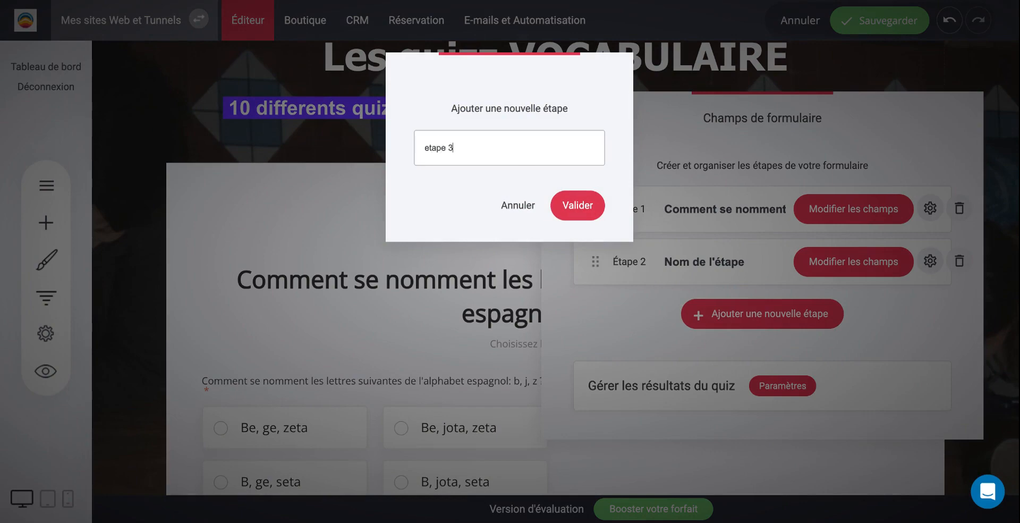
pyautogui.click(578, 207)
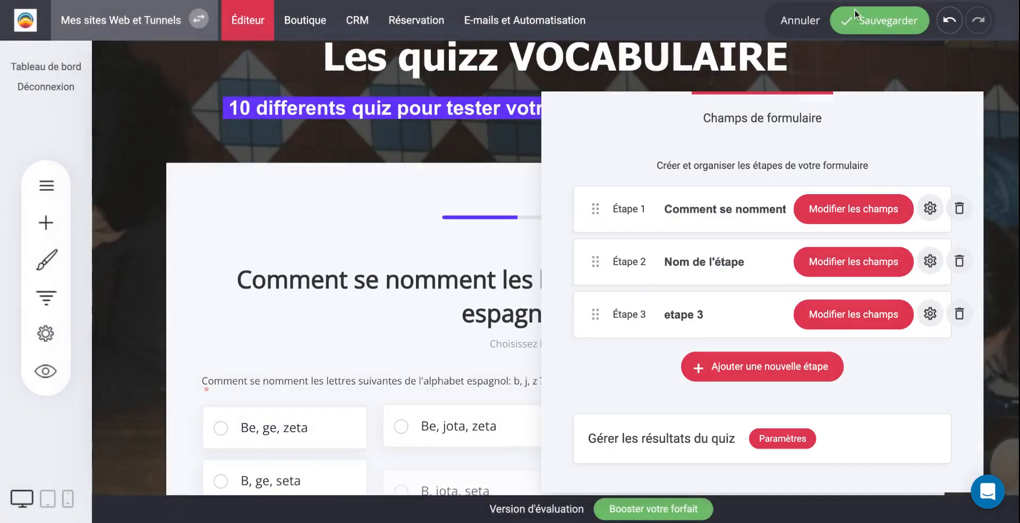
pyautogui.click(863, 25)
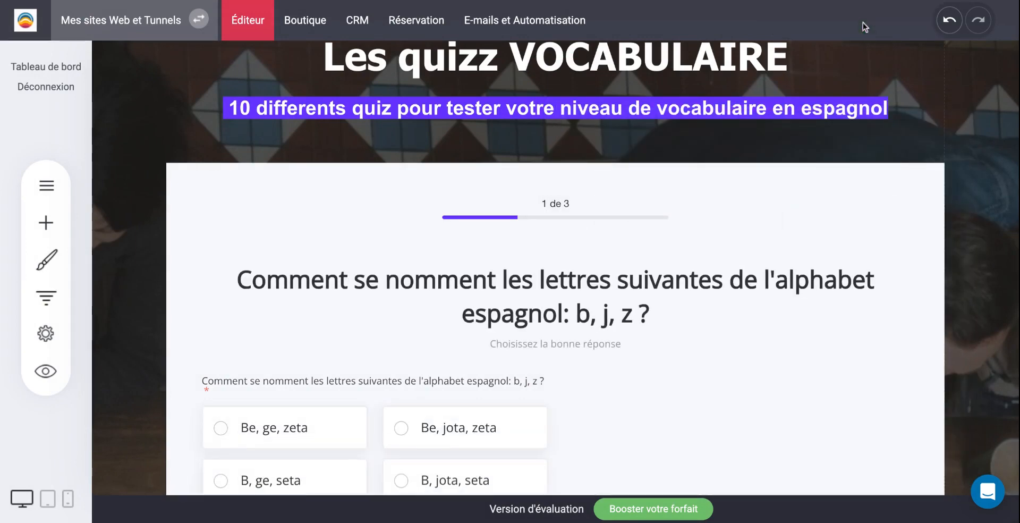
# Reload the page in the editor and reopen the first quiz's form fields.
pyautogui.click(139, 6)
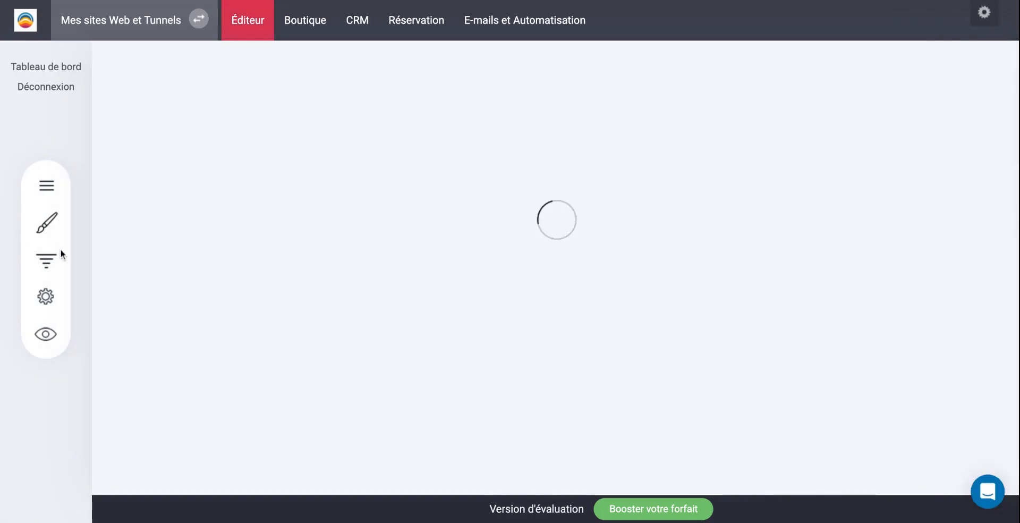
pyautogui.scroll(-7, 272, 301)
pyautogui.scroll(-1, 273, 301)
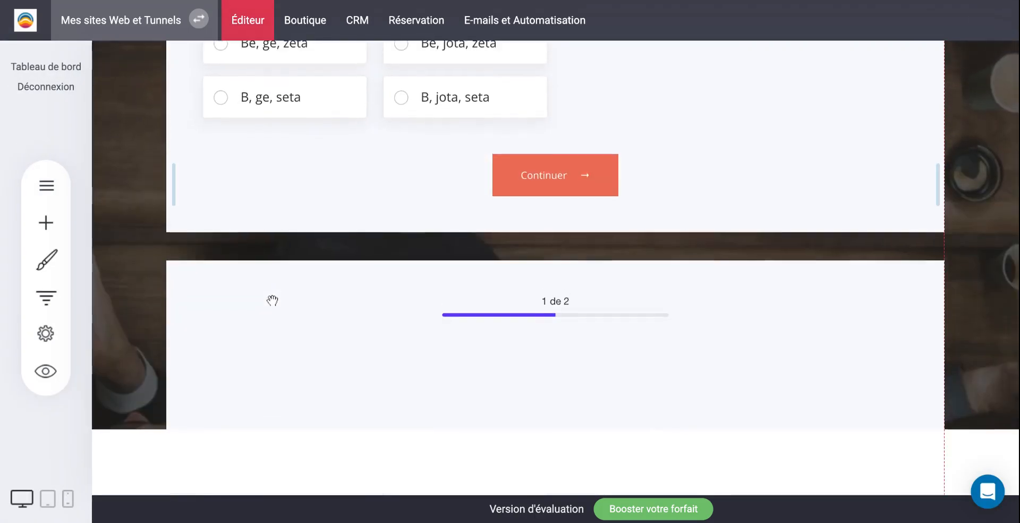
pyautogui.scroll(4, 343, 277)
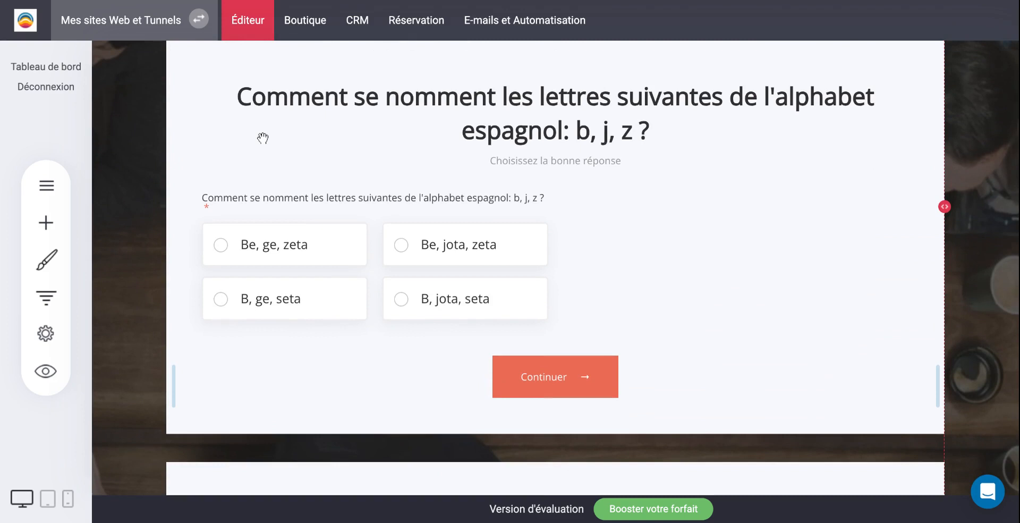
pyautogui.scroll(2, 252, 128)
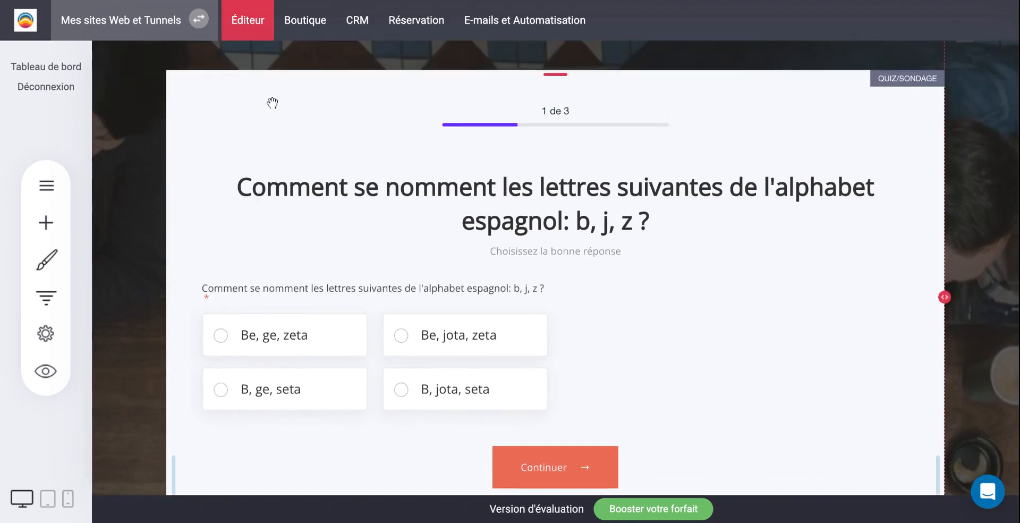
pyautogui.click(253, 60)
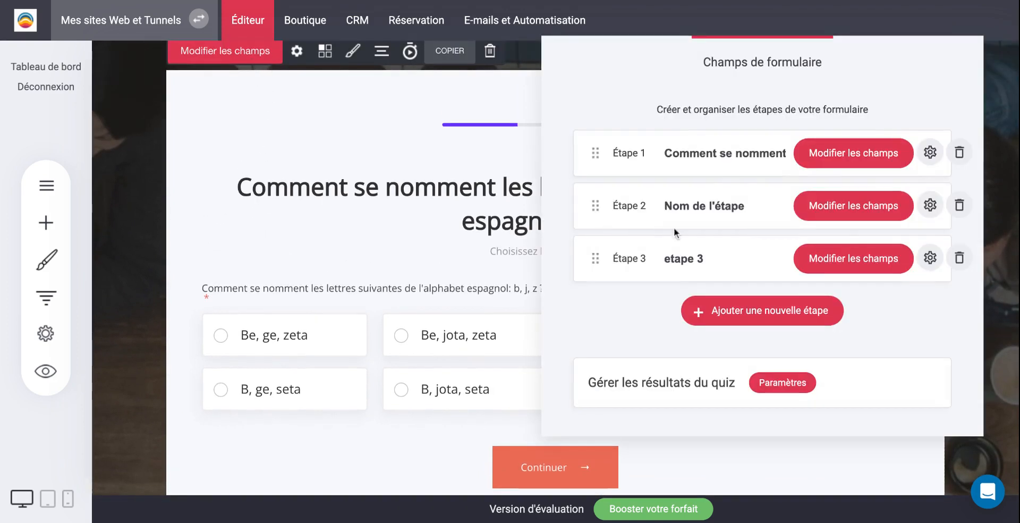
# Preview the page, answer the first quiz question with "B, jota, seta" and review the image answers of the second step.
pyautogui.click(374, 232)
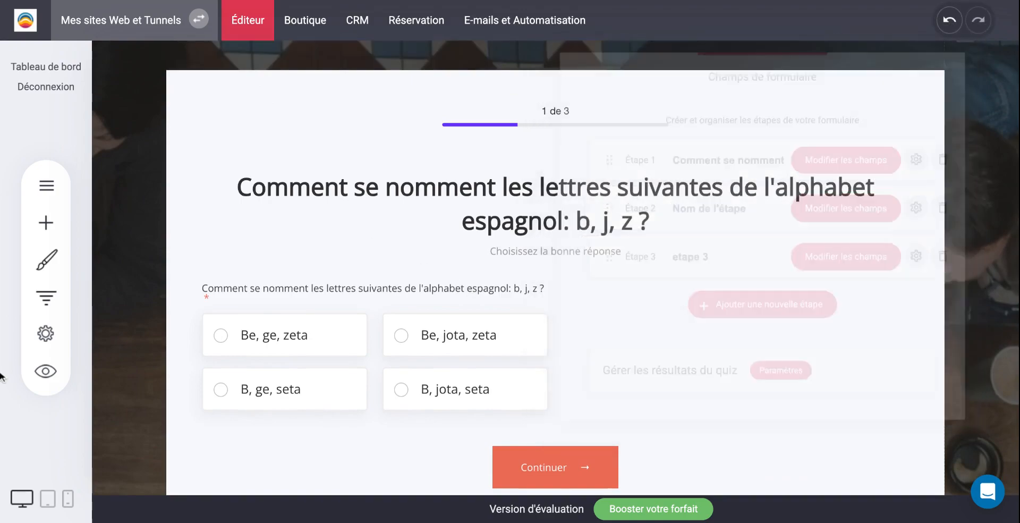
pyautogui.click(46, 371)
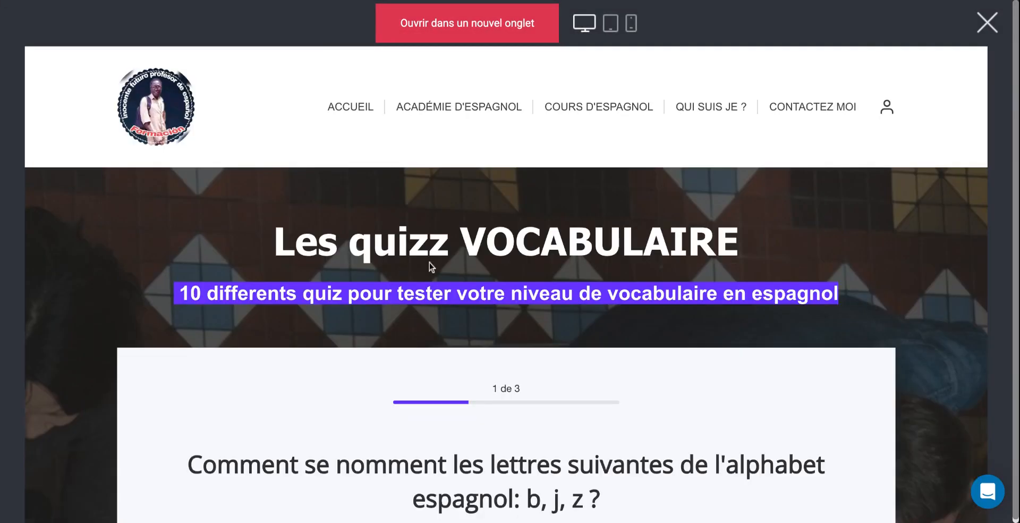
pyautogui.scroll(-6, 486, 290)
pyautogui.click(405, 260)
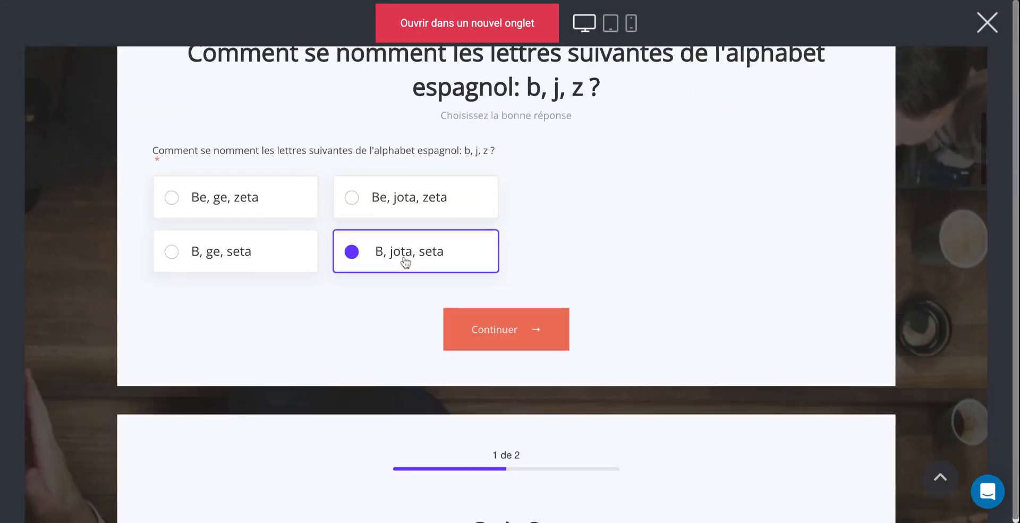
pyautogui.click(508, 343)
pyautogui.scroll(-3, 509, 344)
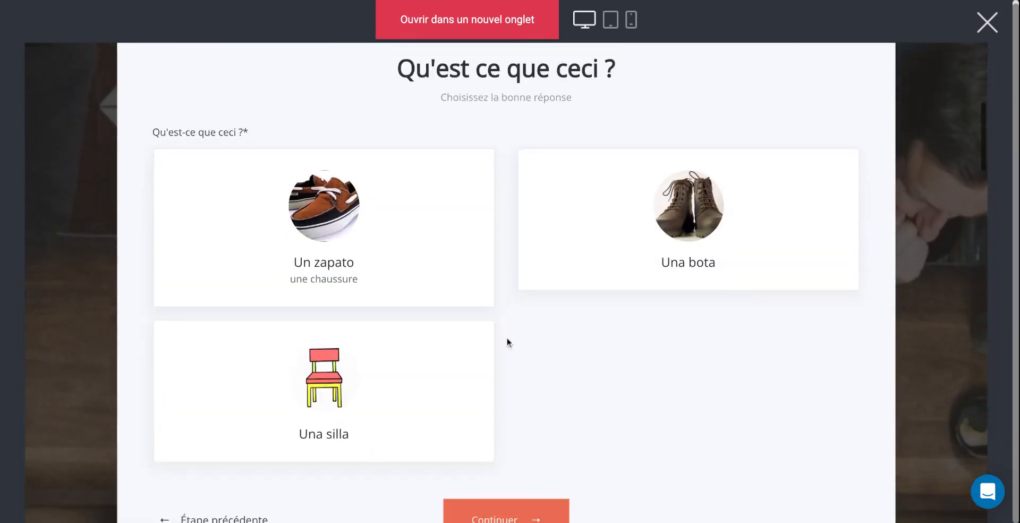
pyautogui.scroll(1, 670, 233)
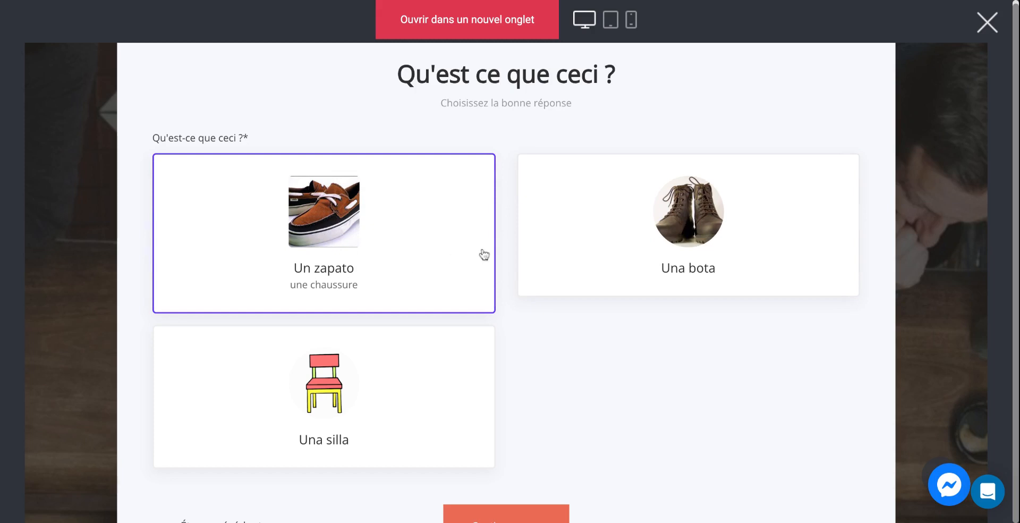
pyautogui.scroll(-1, 409, 375)
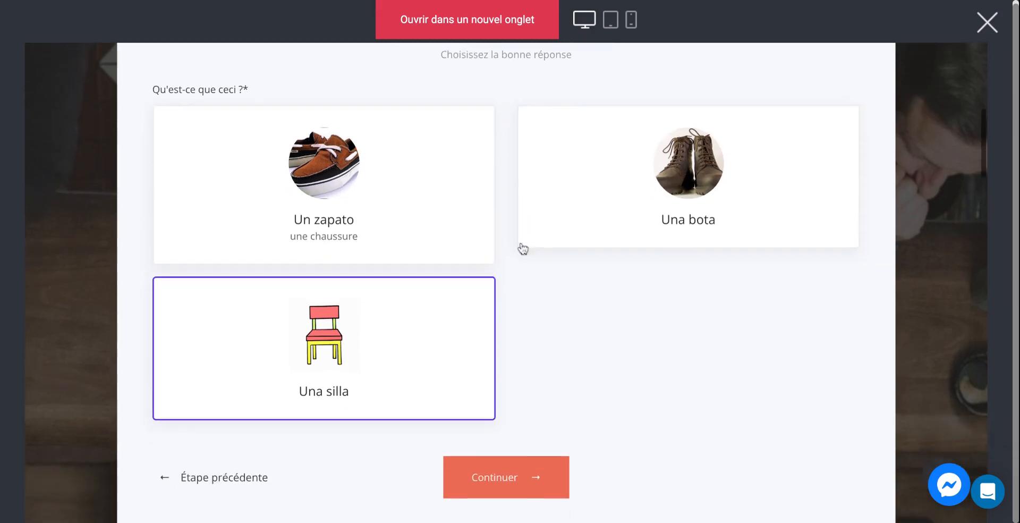
pyautogui.click(987, 23)
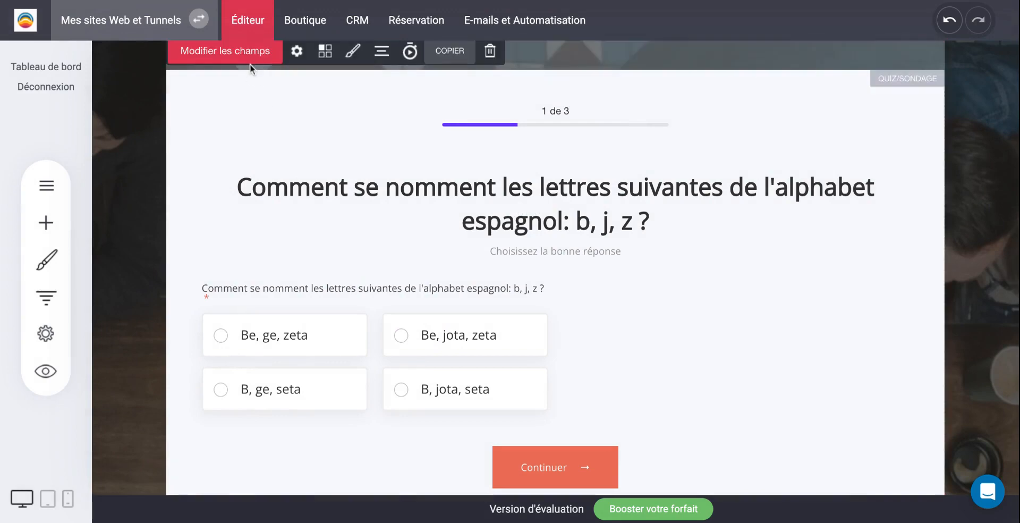
# Clear the option description of the "Un zapato" answer in the quiz's second step and save the page.
pyautogui.click(250, 59)
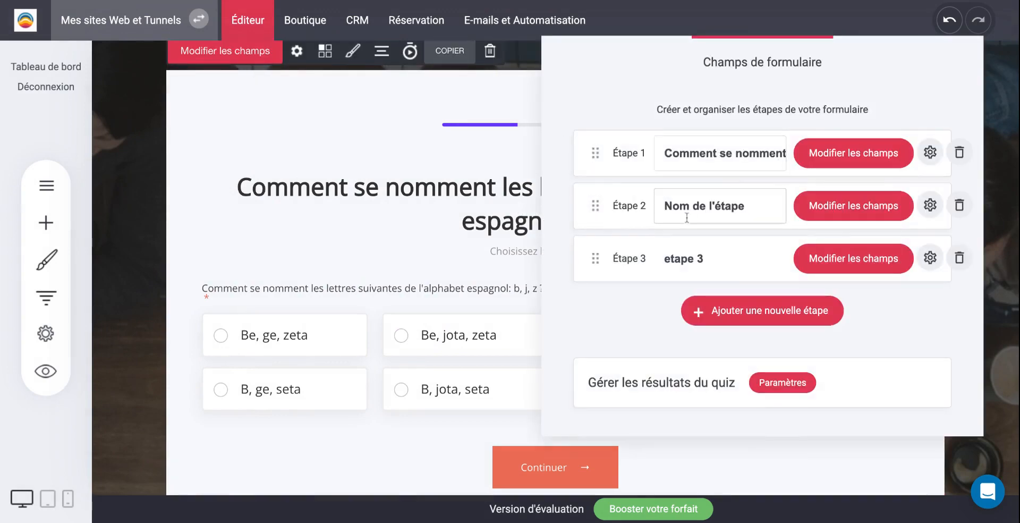
pyautogui.click(843, 208)
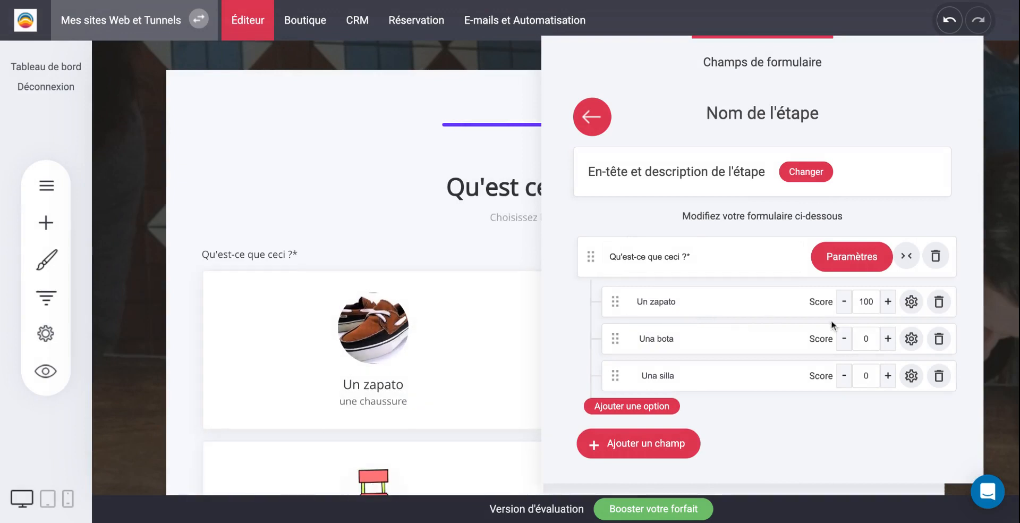
pyautogui.click(912, 302)
pyautogui.click(457, 335)
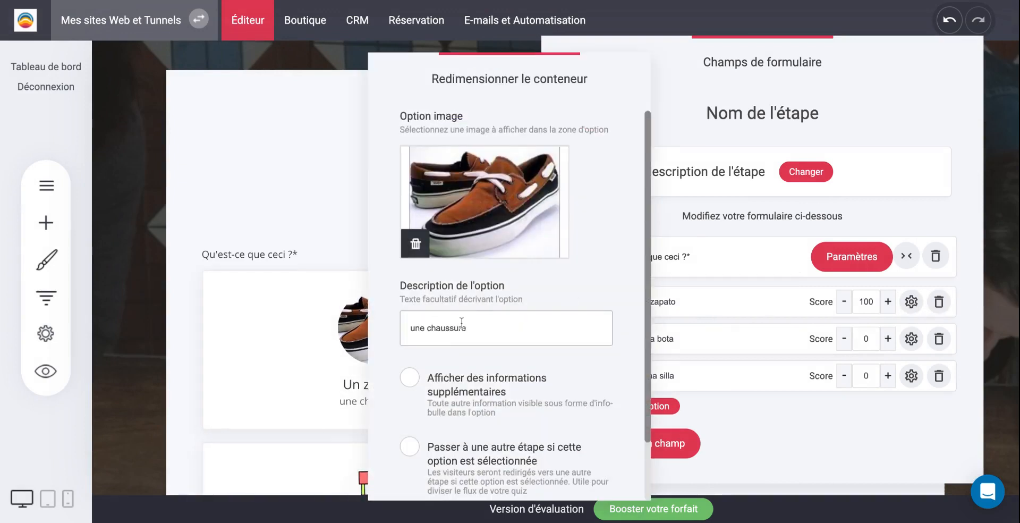
pyautogui.hotkey('ctrl', 'a')
pyautogui.press('BackSpace')
pyautogui.click(728, 215)
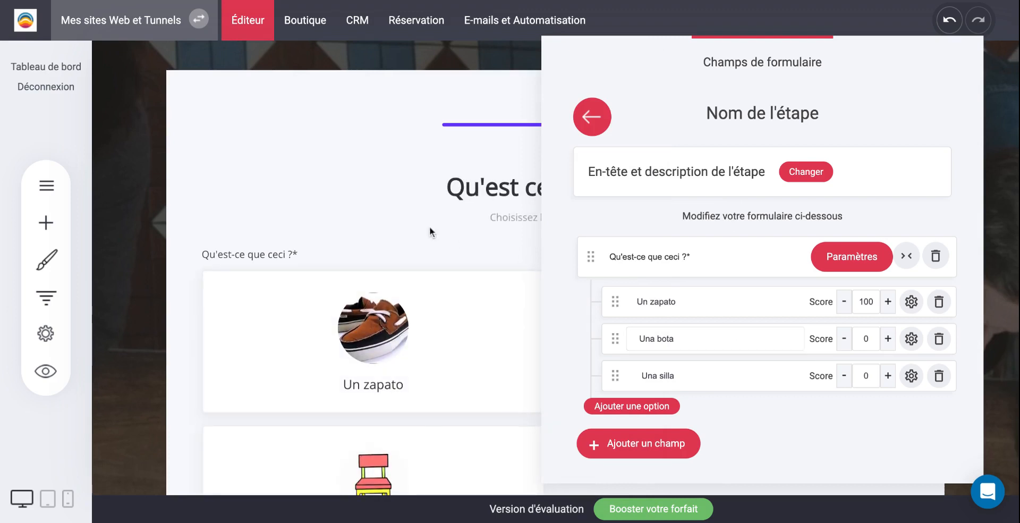
pyautogui.click(430, 226)
pyautogui.click(880, 20)
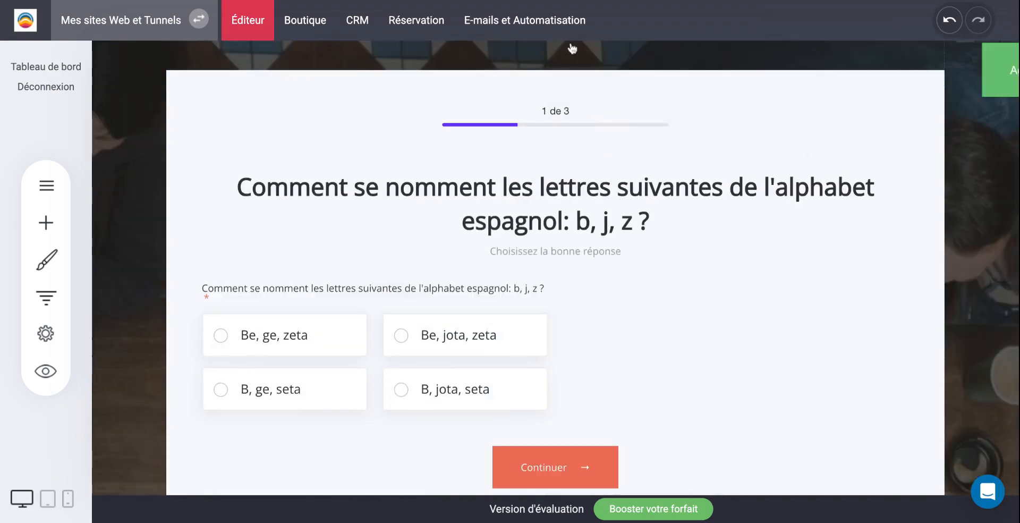
# Reload the page in the editor and add a checkbox field ("Case à cocher") to the first quiz's step "etape 3".
pyautogui.click(299, 1)
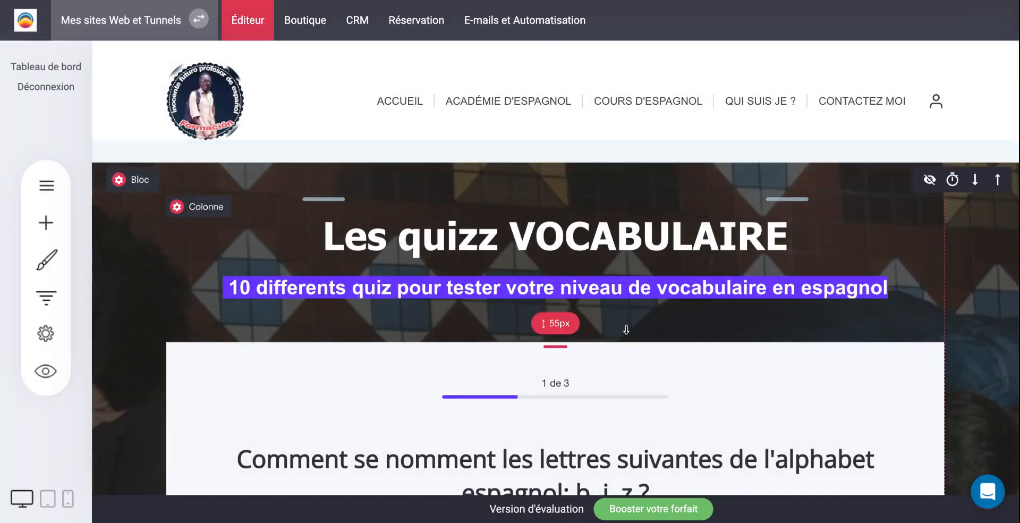
pyautogui.scroll(-5, 240, 181)
pyautogui.scroll(1, 241, 181)
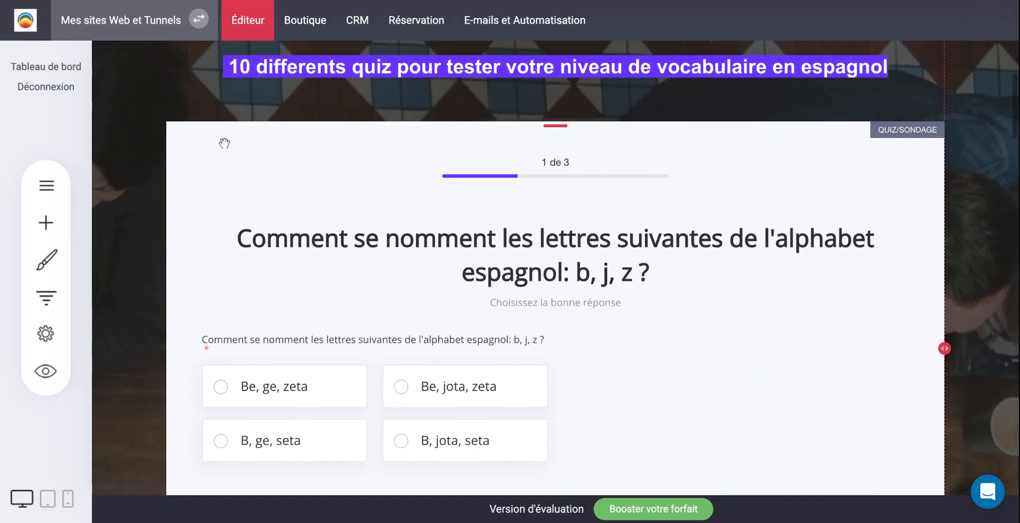
pyautogui.click(232, 105)
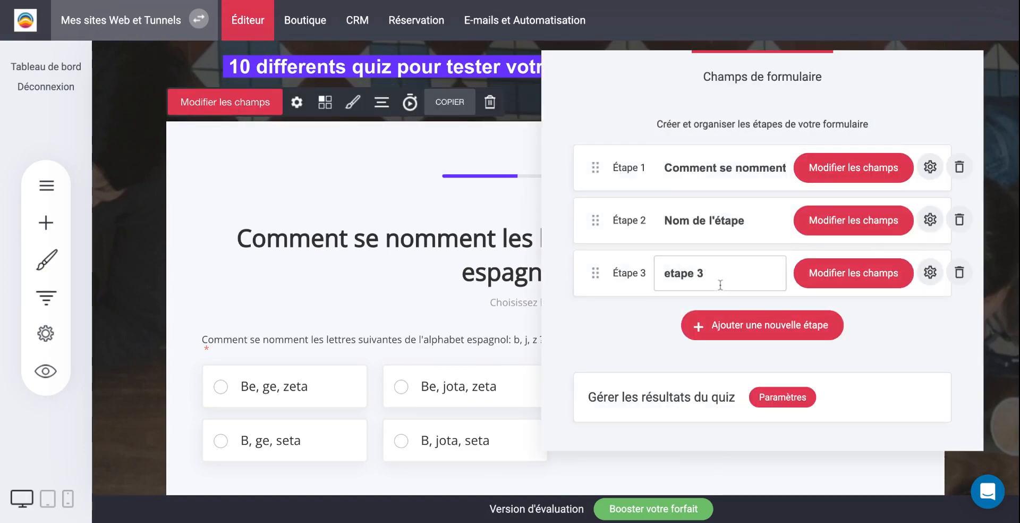
pyautogui.click(861, 272)
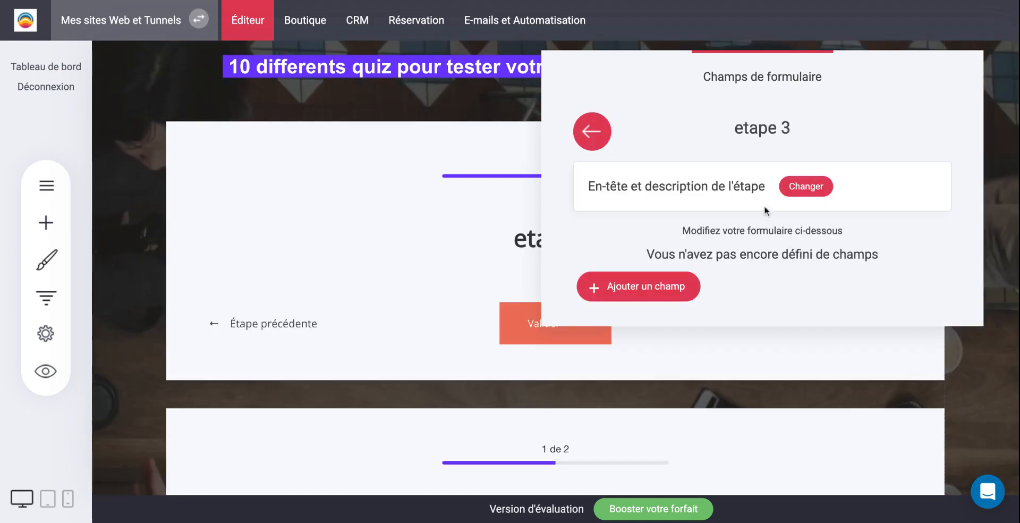
pyautogui.click(655, 294)
pyautogui.click(425, 364)
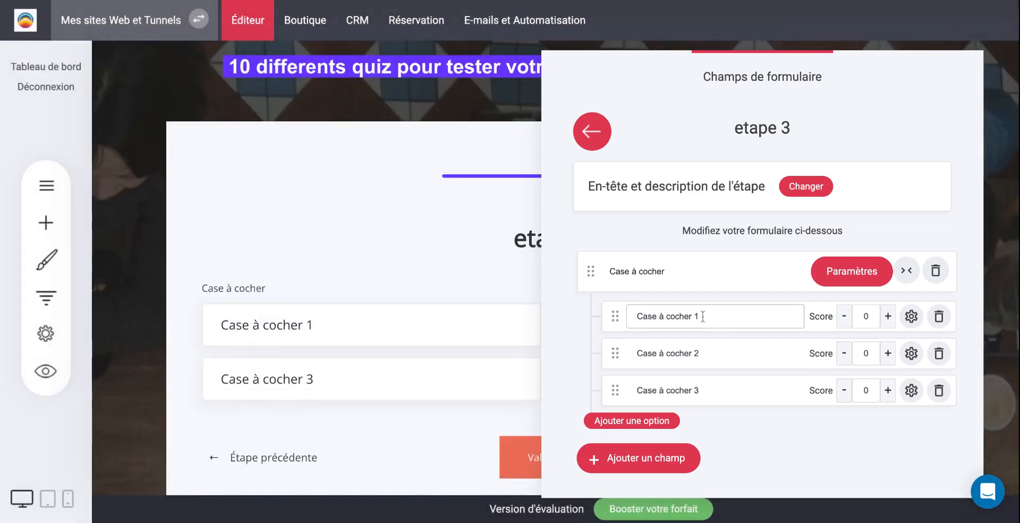
# Add a fourth option named "Case a cocher 4" to the checkbox field.
pyautogui.click(647, 421)
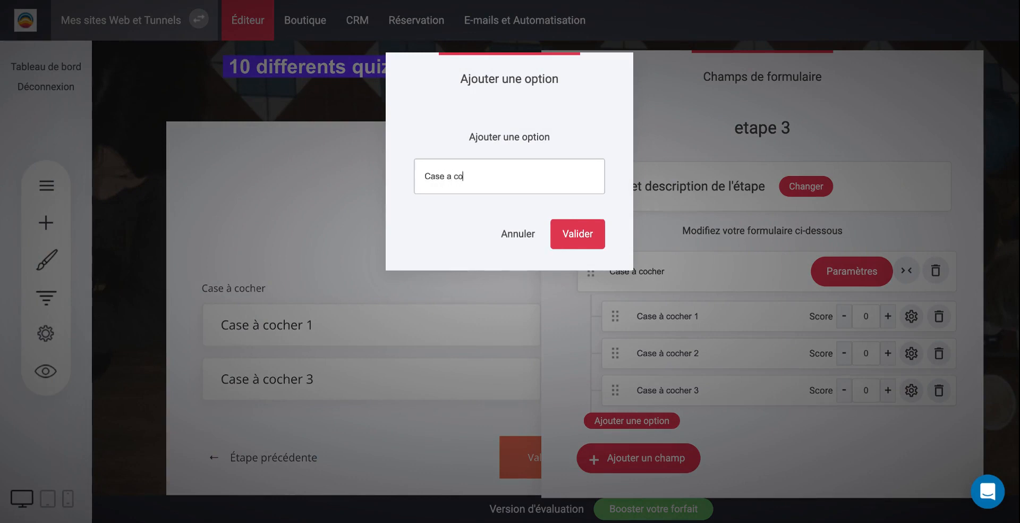
pyautogui.write('Case a cocher 4')
pyautogui.click(577, 234)
pyautogui.scroll(-1, 676, 390)
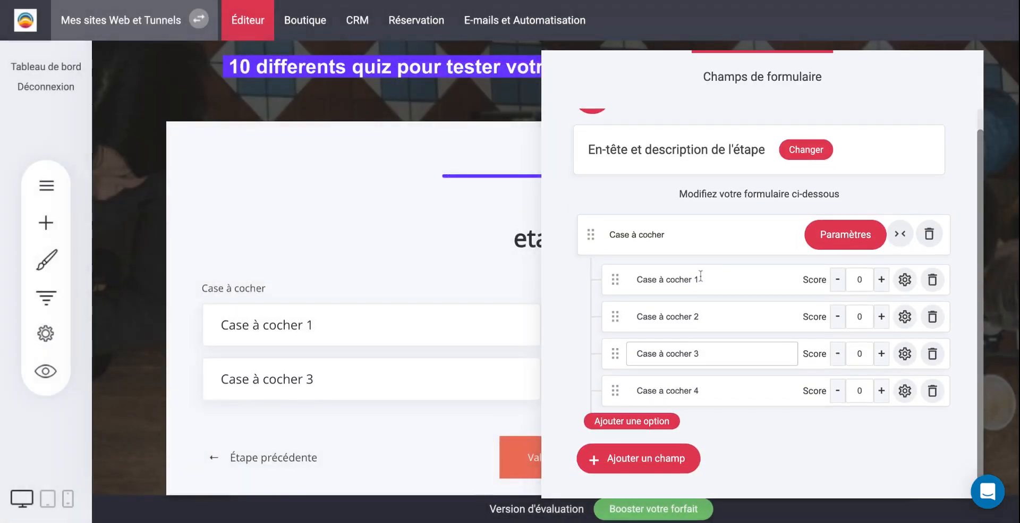
# Rename the checkbox field of "etape 3" as "Question à mettre".
pyautogui.click(685, 236)
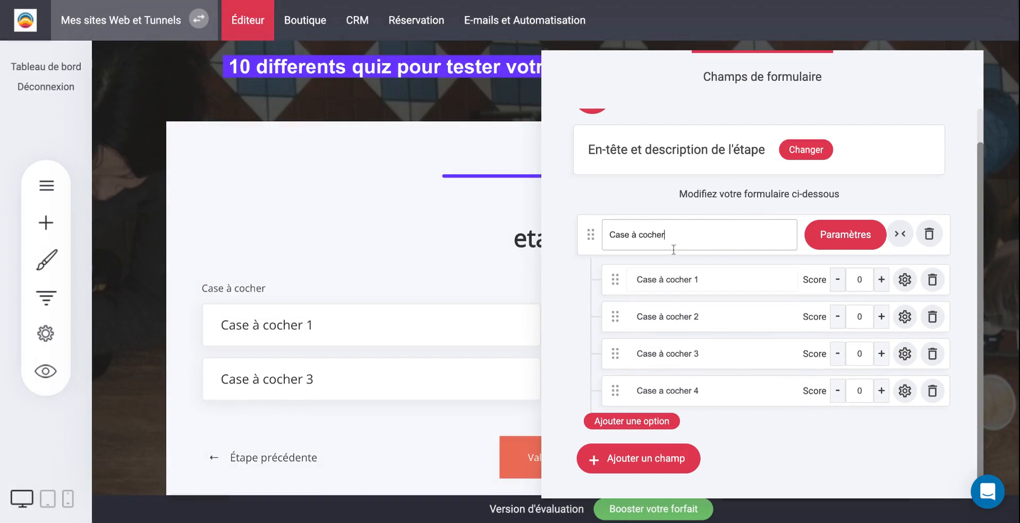
pyautogui.click(784, 153)
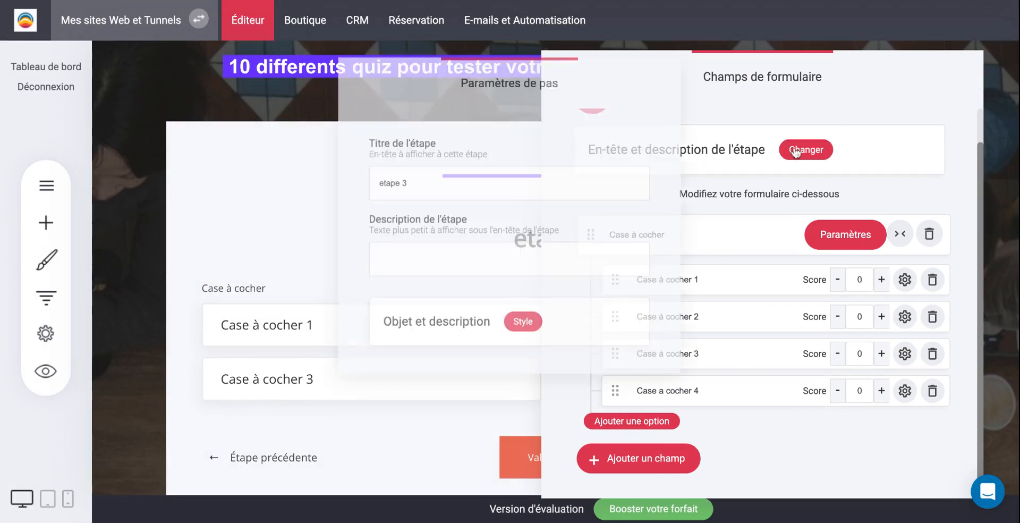
pyautogui.click(688, 235)
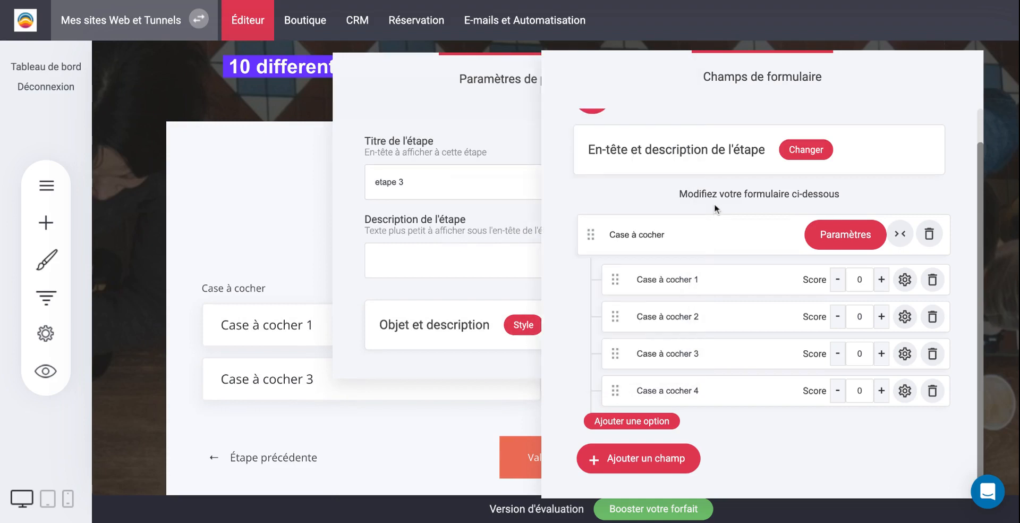
pyautogui.click(674, 237)
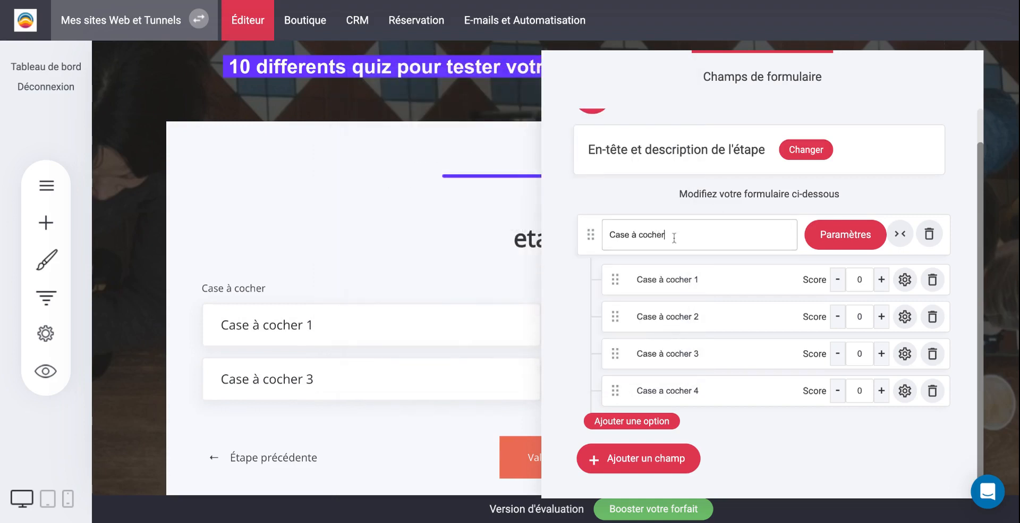
pyautogui.moveTo(674, 238); pyautogui.dragTo(600, 233)
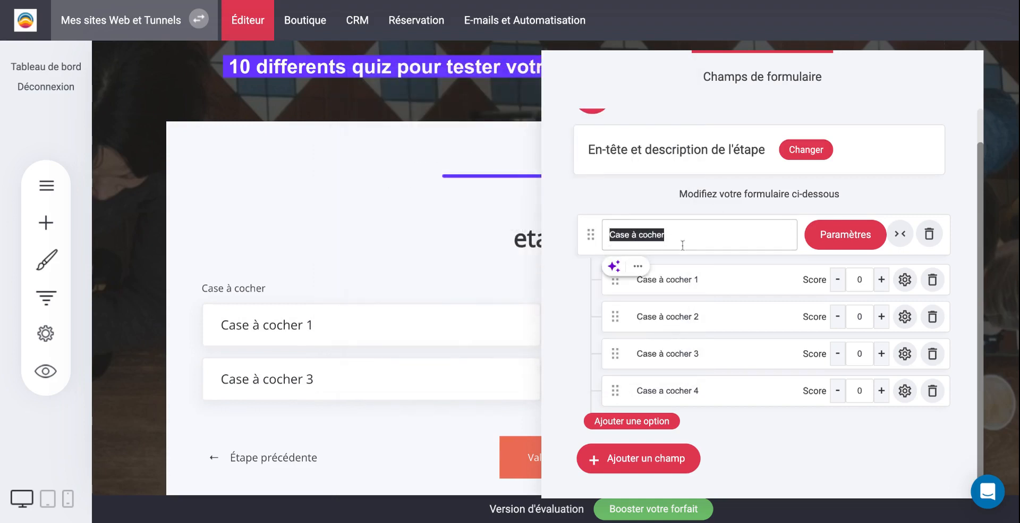
pyautogui.write('Question à mettre')
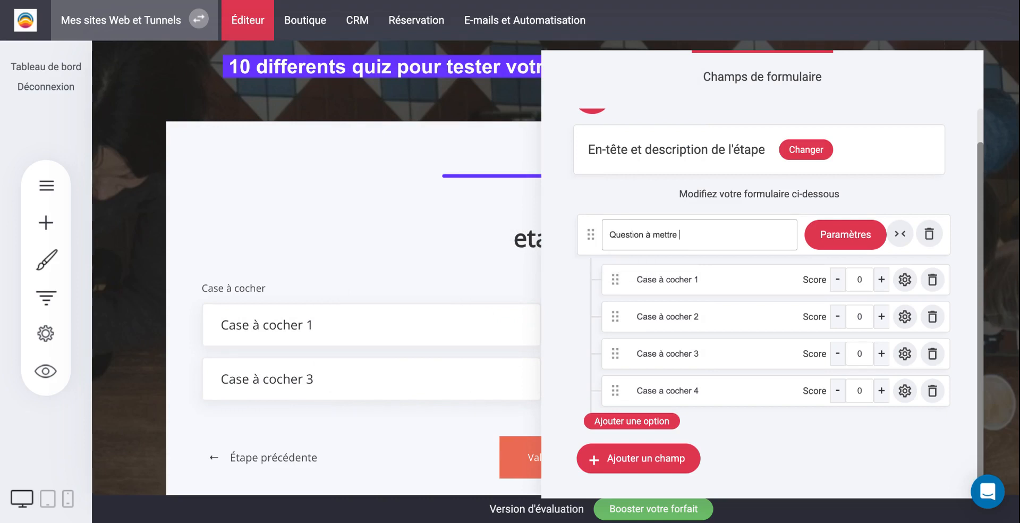
pyautogui.click(719, 290)
# Rename the first two answer options as "Réponse possible 1" and "Réponse possible 2".
pyautogui.click(692, 279)
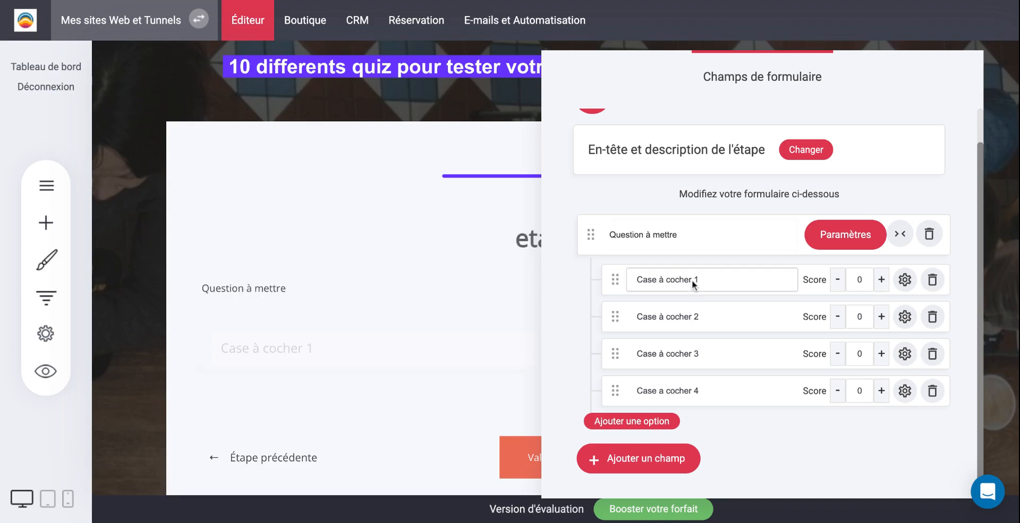
pyautogui.moveTo(647, 280); pyautogui.dragTo(615, 278)
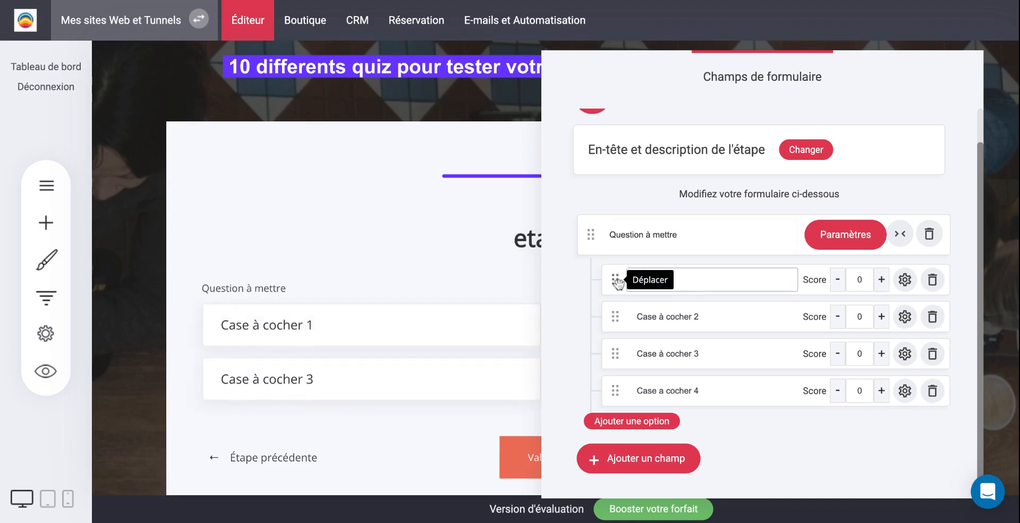
pyautogui.press('BackSpace')
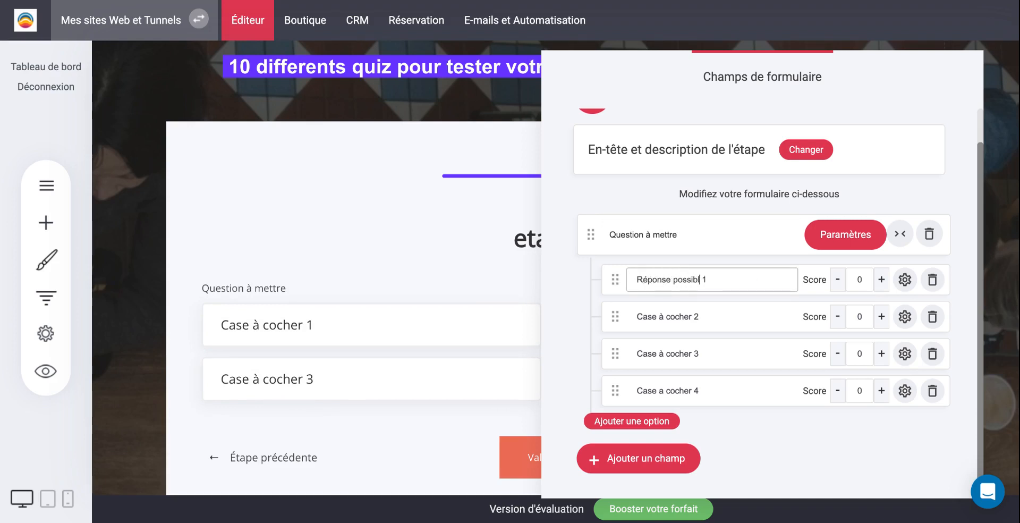
pyautogui.click(678, 318)
pyautogui.hotkey('ctrl', 'a')
pyautogui.write('Réponse possible 1')
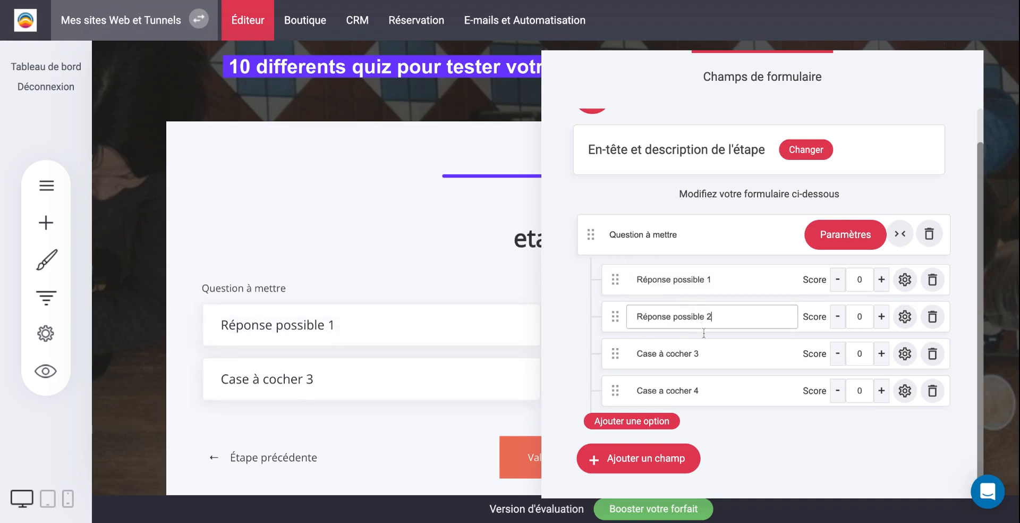
# Rename the third and fourth answer options as "Réponse possible 3" and "Réponse possible 4".
pyautogui.click(701, 359)
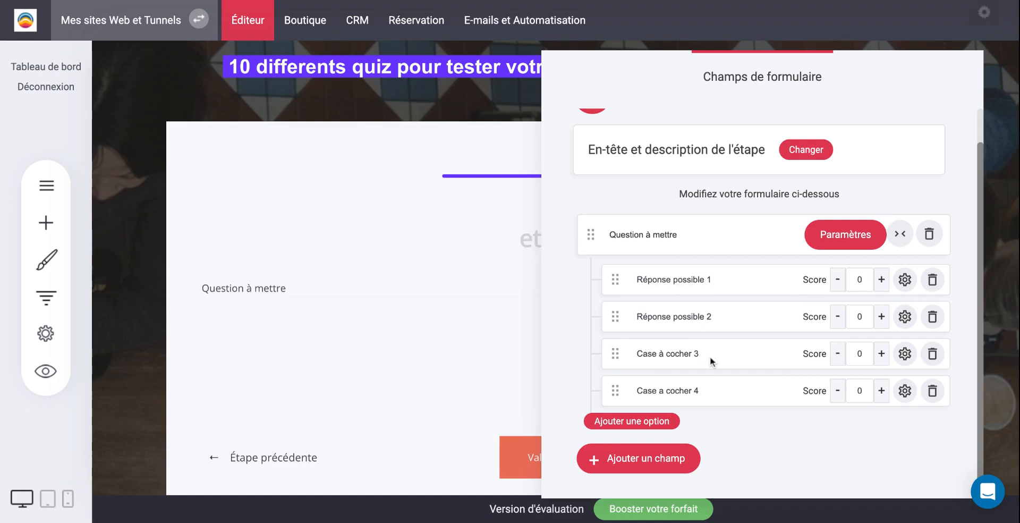
pyautogui.moveTo(701, 353); pyautogui.dragTo(634, 354)
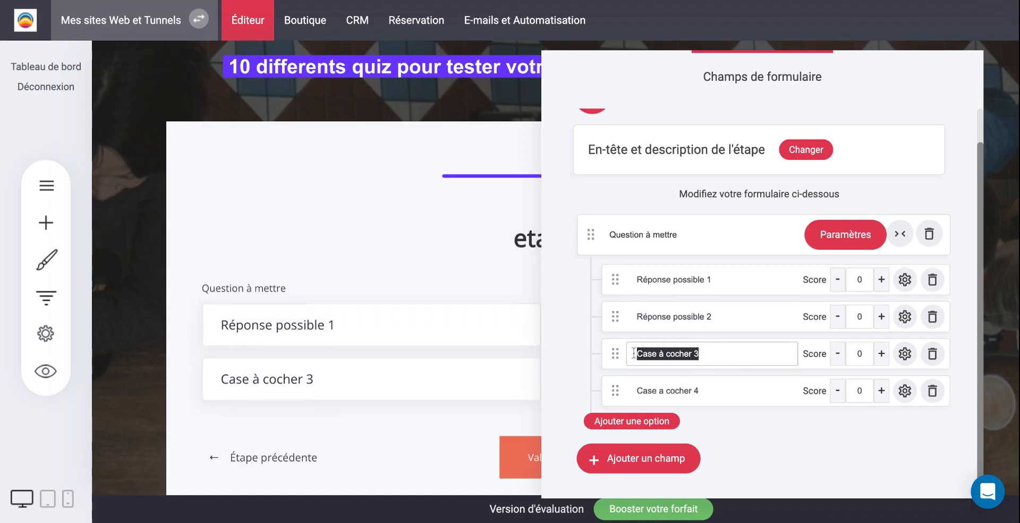
pyautogui.write('Réponse possible 1')
pyautogui.press('BackSpace')
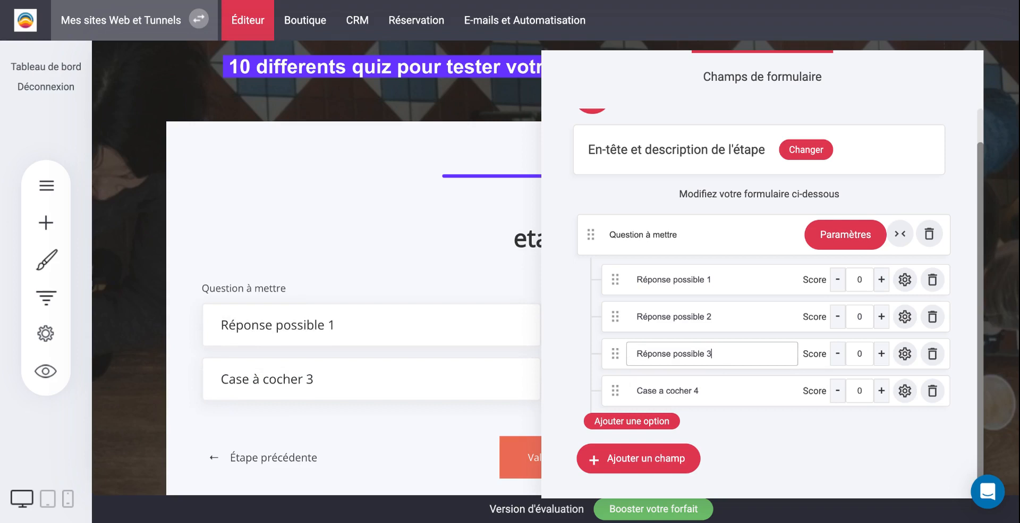
pyautogui.click(700, 397)
pyautogui.tripleClick(702, 391)
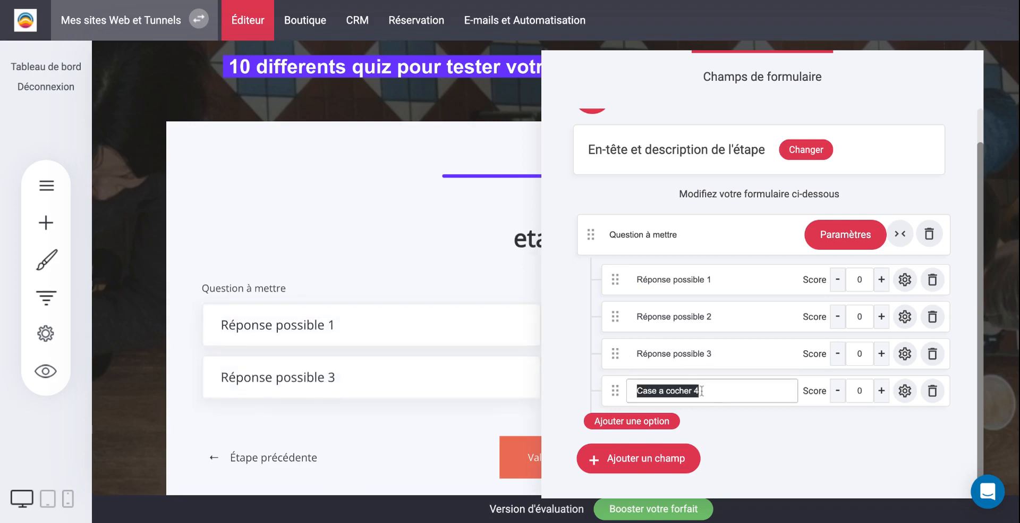
pyautogui.write('Réponse possible 1')
pyautogui.press('BackSpace')
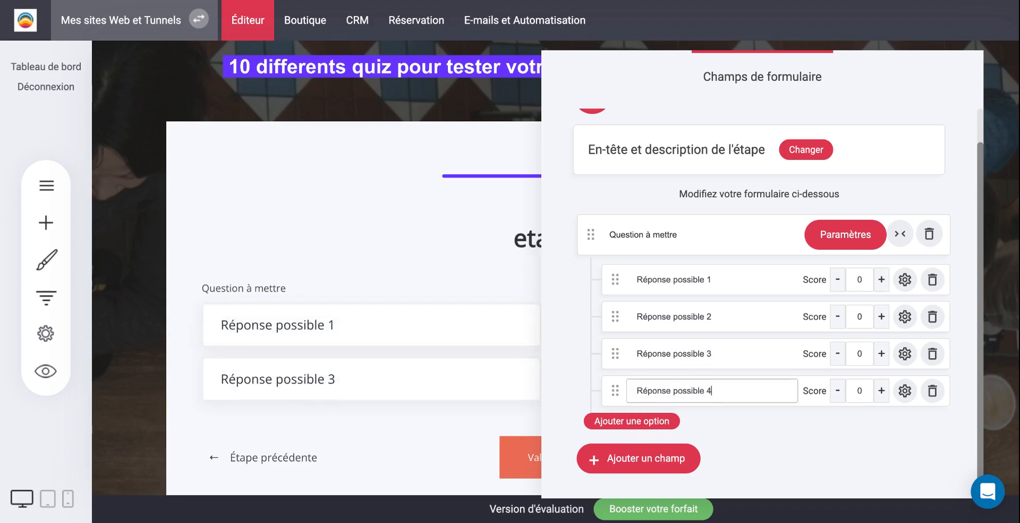
pyautogui.write('4')
pyautogui.click(742, 448)
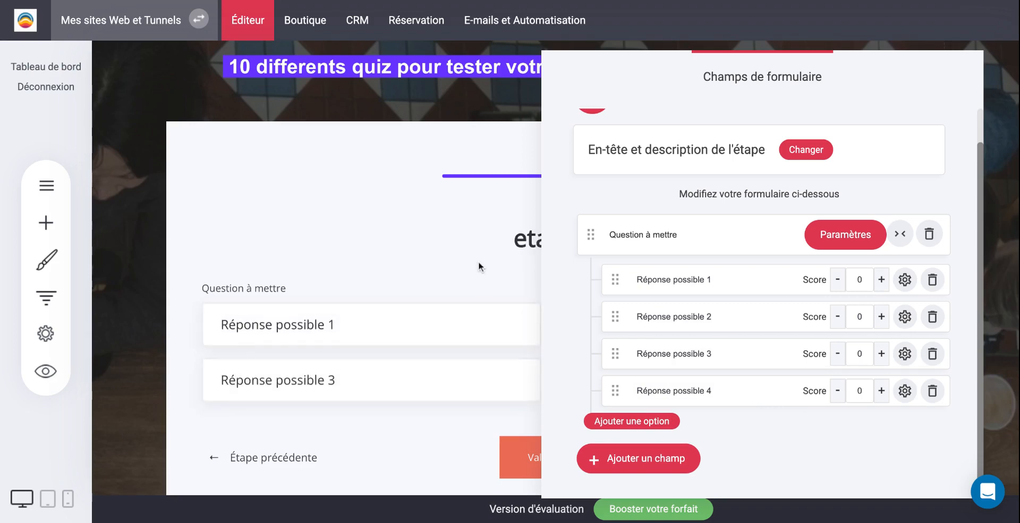
# Set the heading of "etape 3" to "Question à mettre" and its description to "Choisissez la bonne réponse".
pyautogui.click(480, 257)
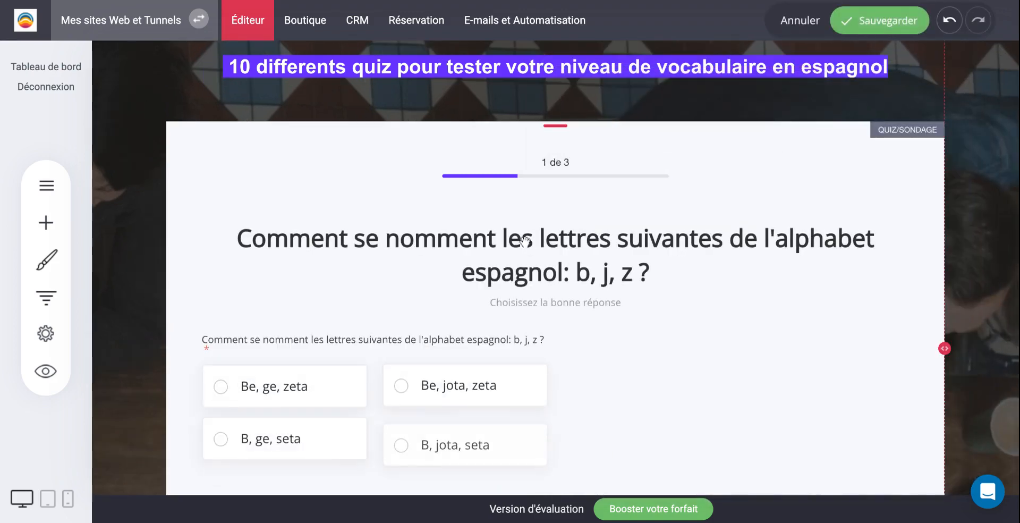
pyautogui.moveTo(228, 148)
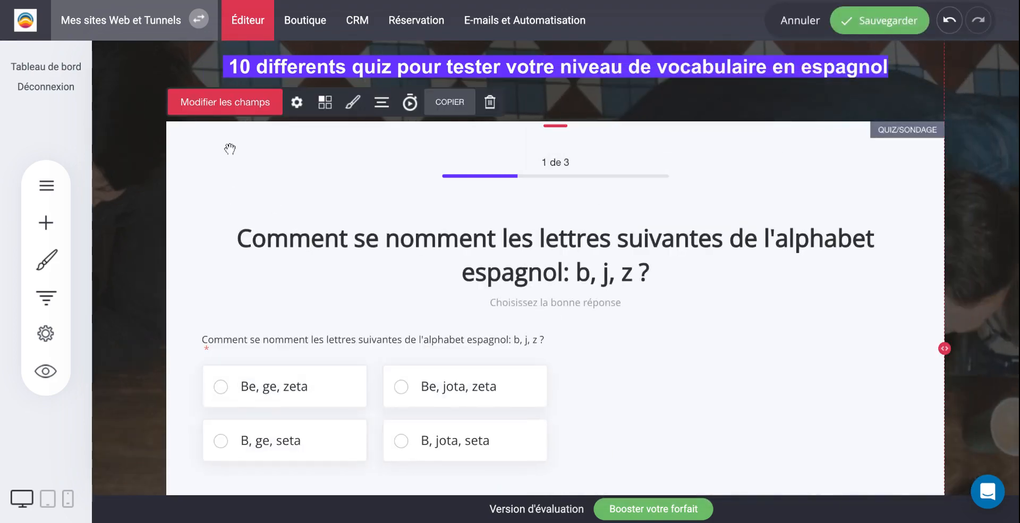
pyautogui.click(224, 103)
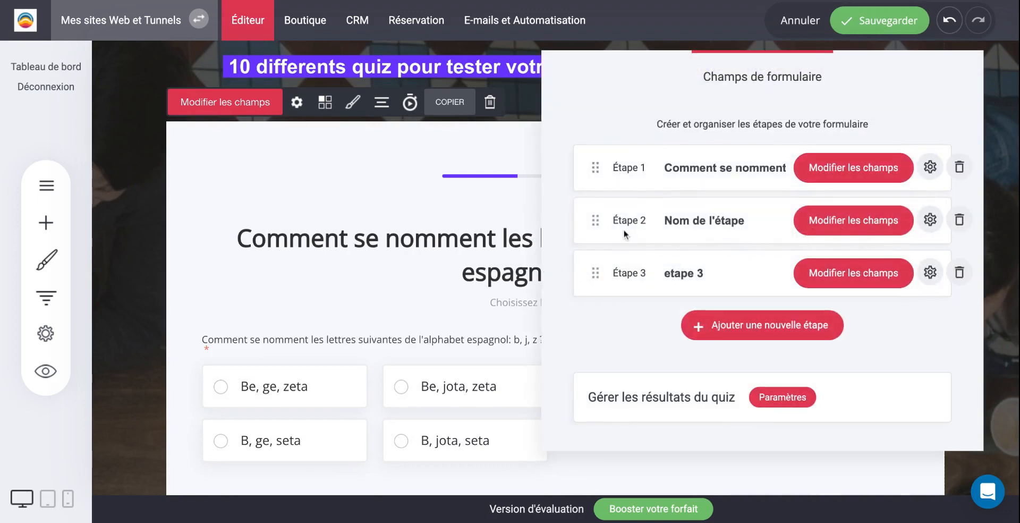
pyautogui.click(825, 281)
pyautogui.click(807, 186)
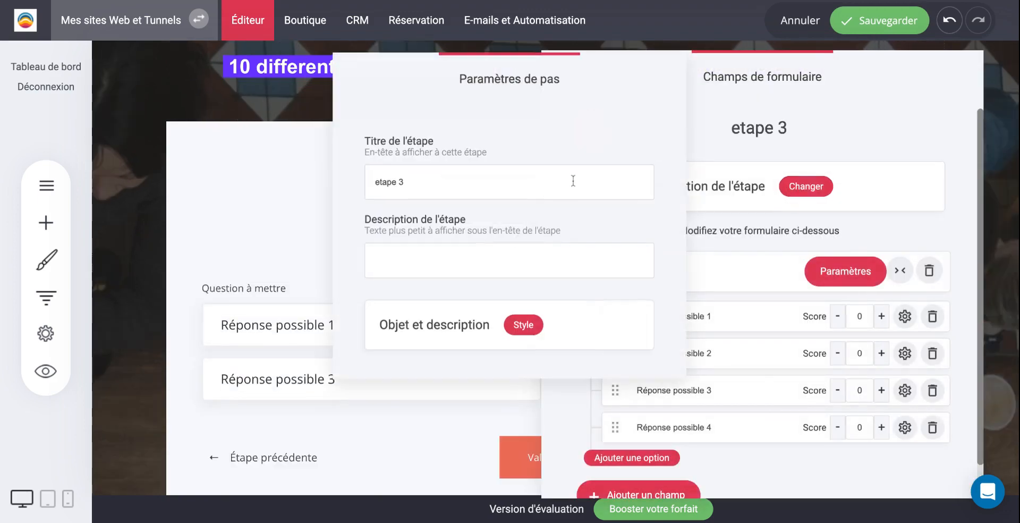
pyautogui.tripleClick(506, 179)
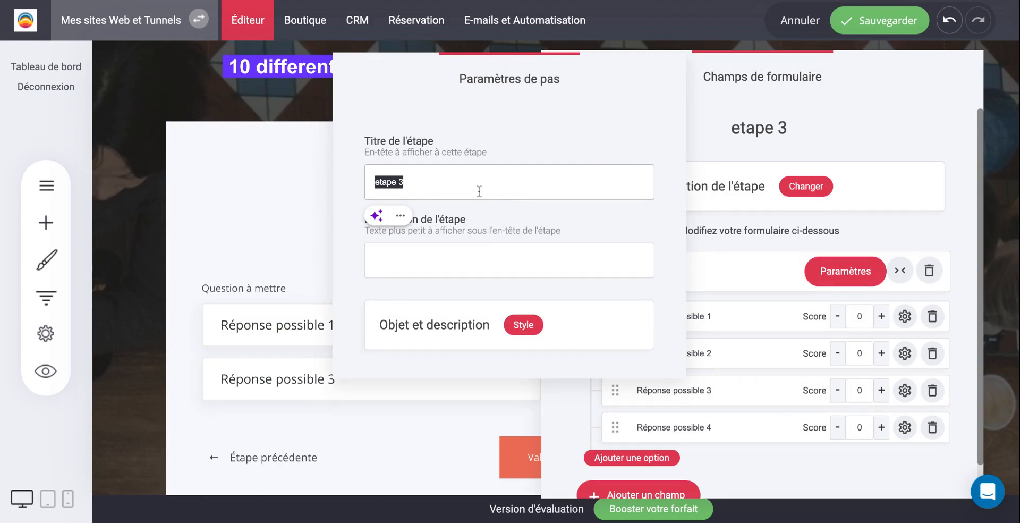
pyautogui.write('Qu')
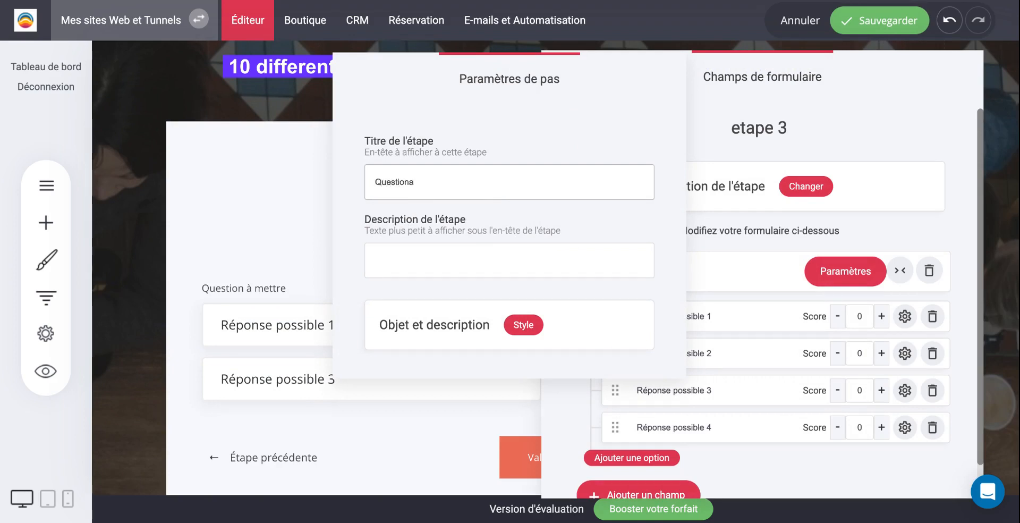
pyautogui.write('estion a')
pyautogui.click(466, 267)
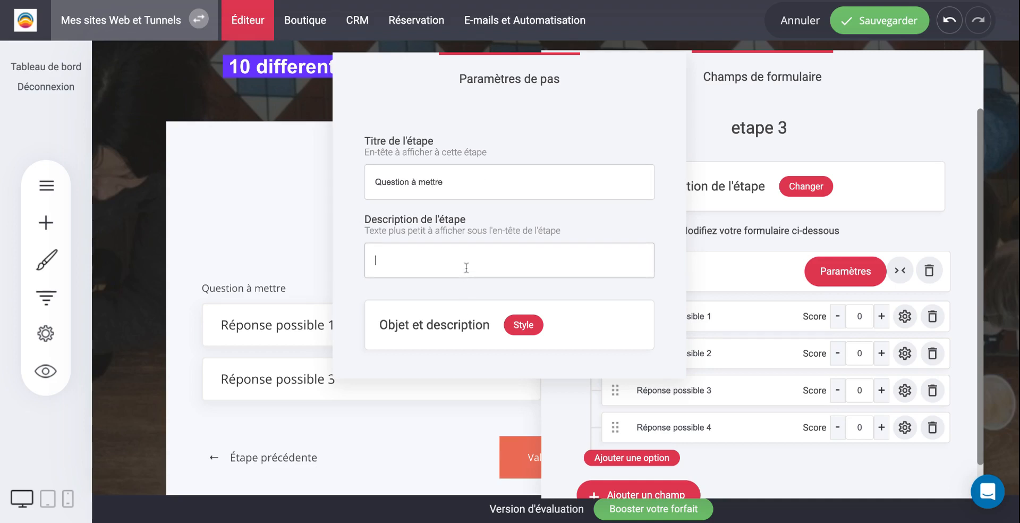
pyautogui.write('Choisissez la bonne réponse')
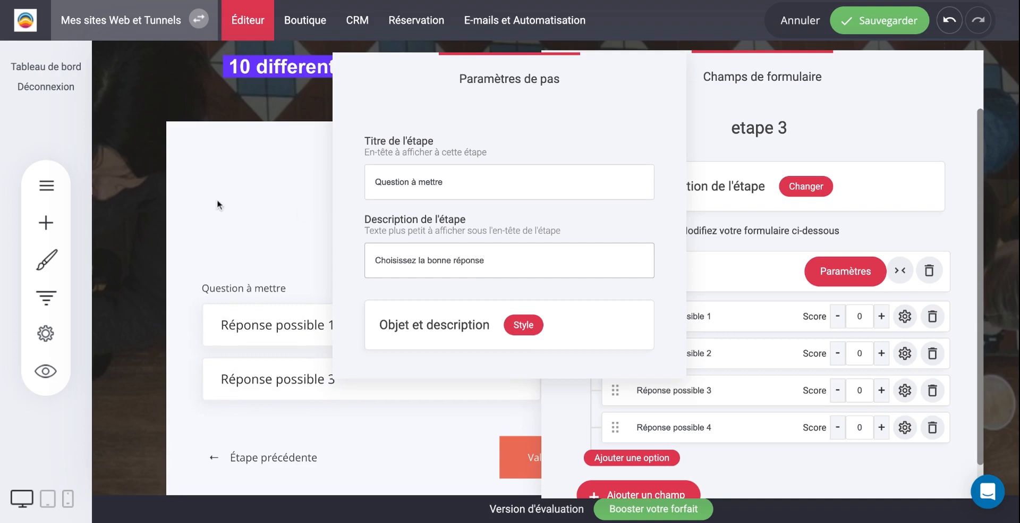
pyautogui.click(278, 230)
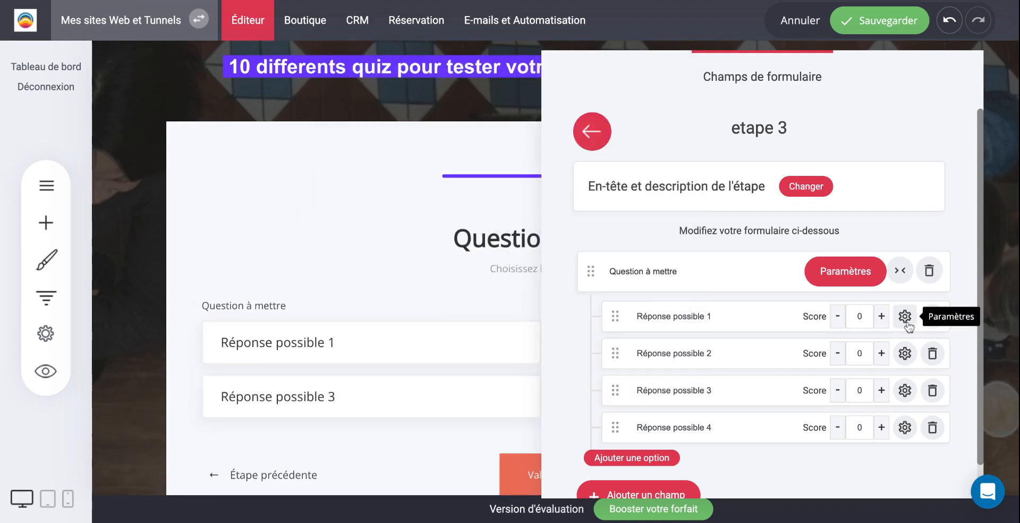
# Set the score of "Réponse possible 2" to 100 and check that option's image and description settings.
pyautogui.doubleClick(860, 354)
pyautogui.write('100')
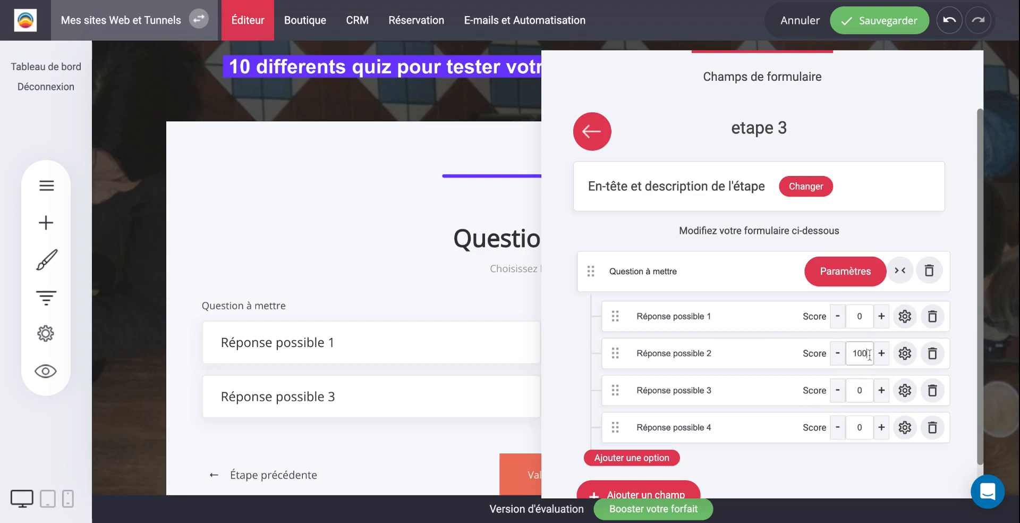
pyautogui.click(906, 353)
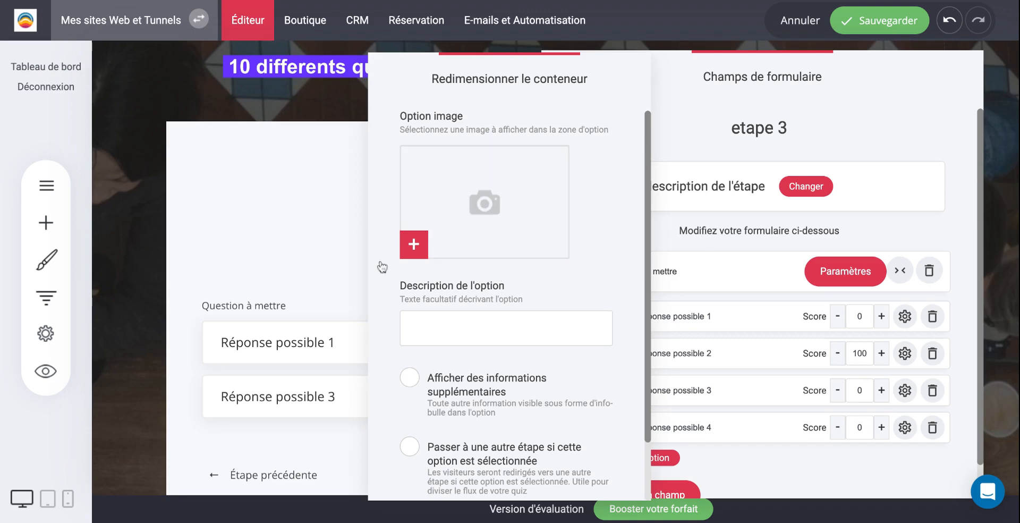
pyautogui.click(692, 214)
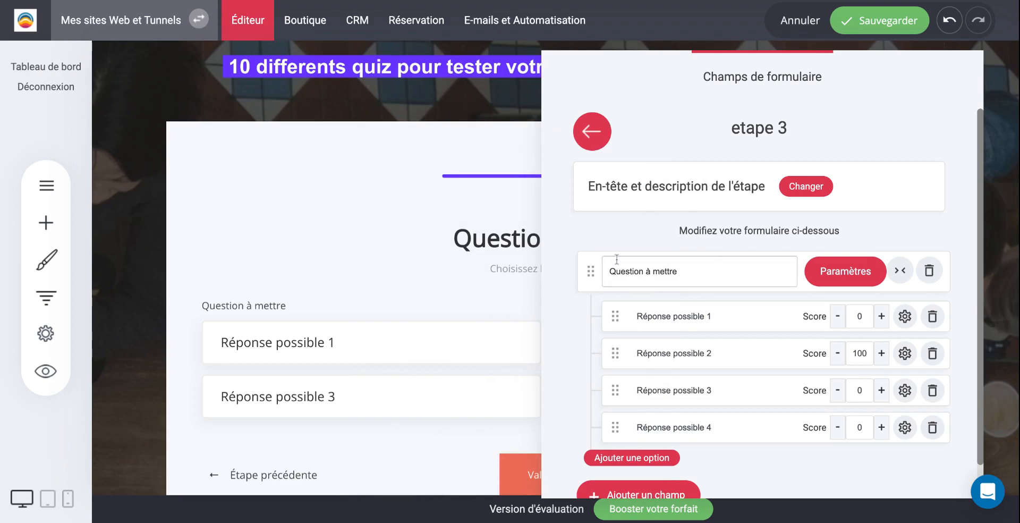
# Return to the list of quiz steps and save the page.
pyautogui.click(593, 132)
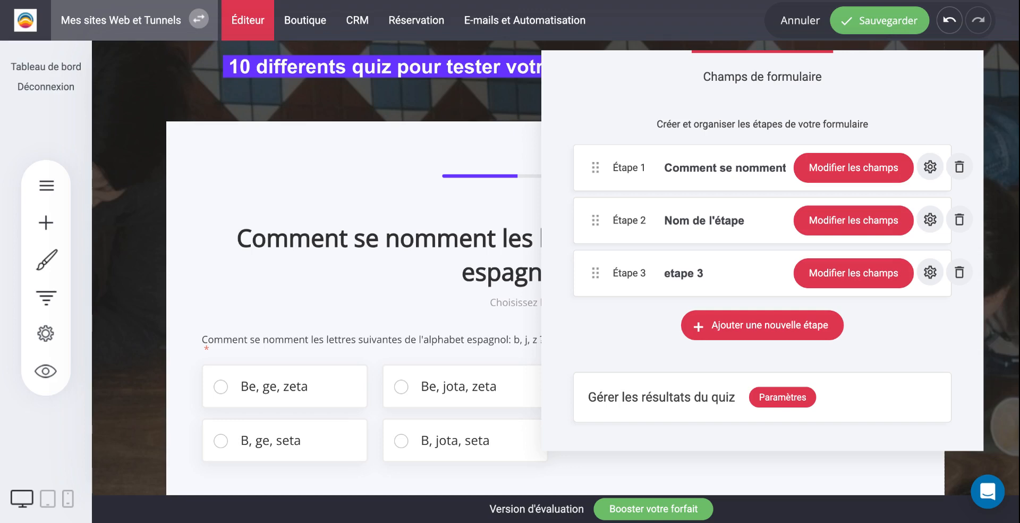
pyautogui.click(880, 21)
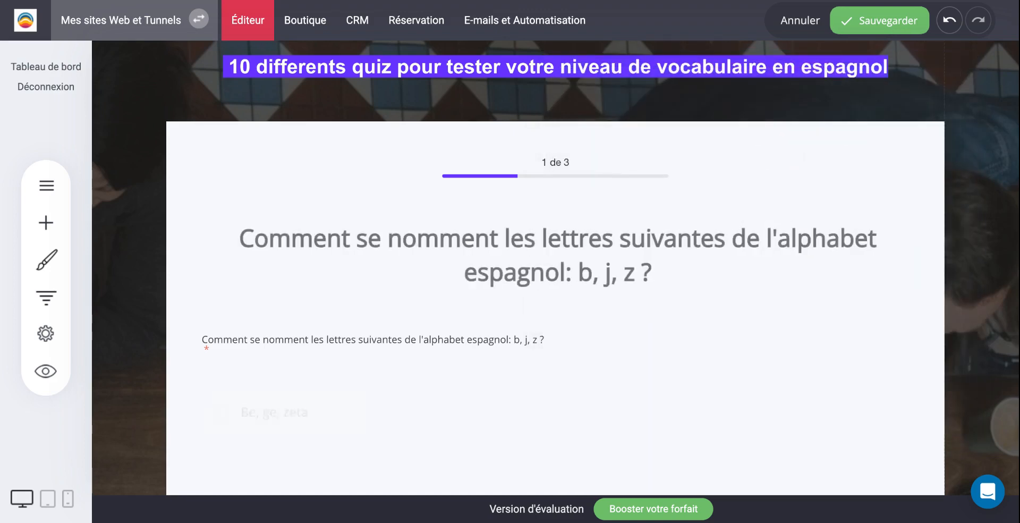